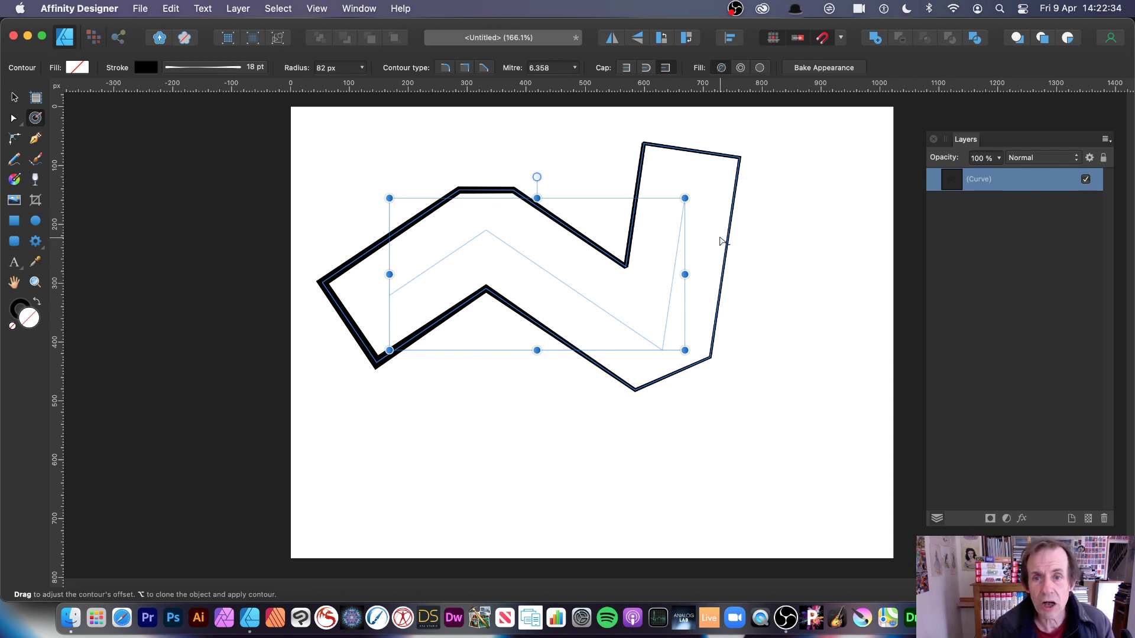
# Delete the zigzag contoured shape, leaving an empty page.
pyautogui.press('Delete')
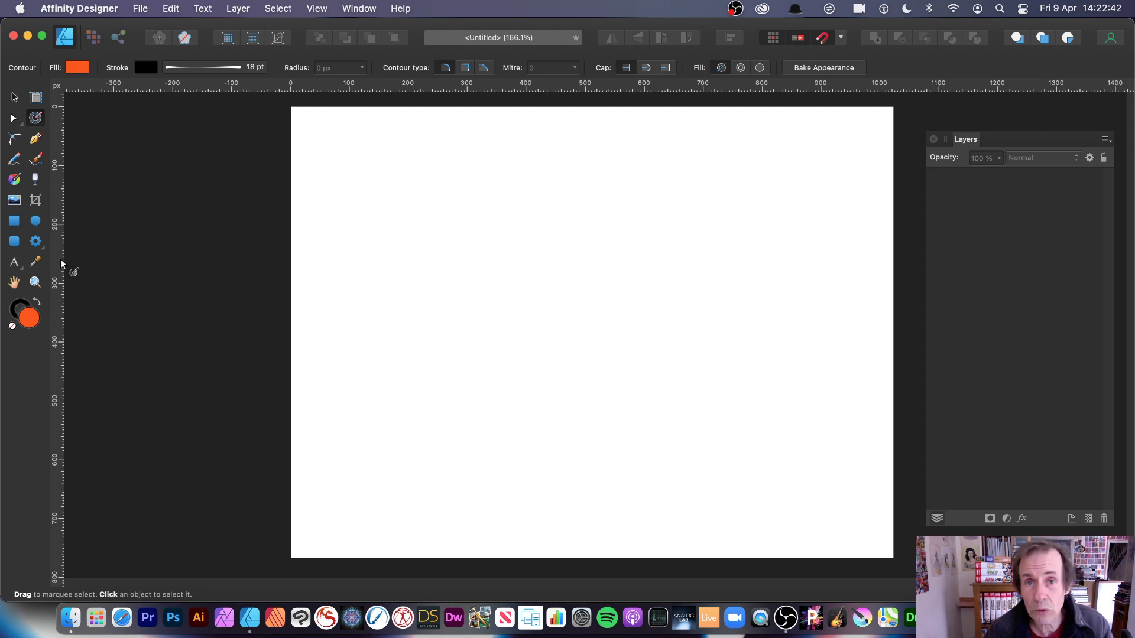
# Draw a large orange rectangle and grow a rounded contour outward around it.
pyautogui.click(16, 221)
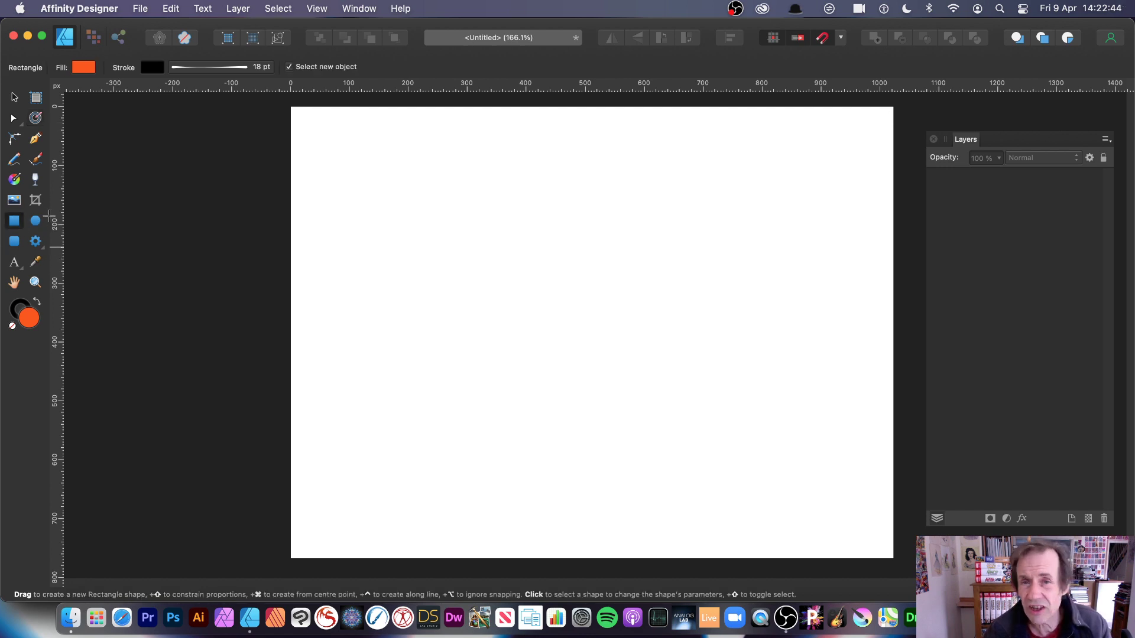
pyautogui.moveTo(429, 172); pyautogui.dragTo(772, 459)
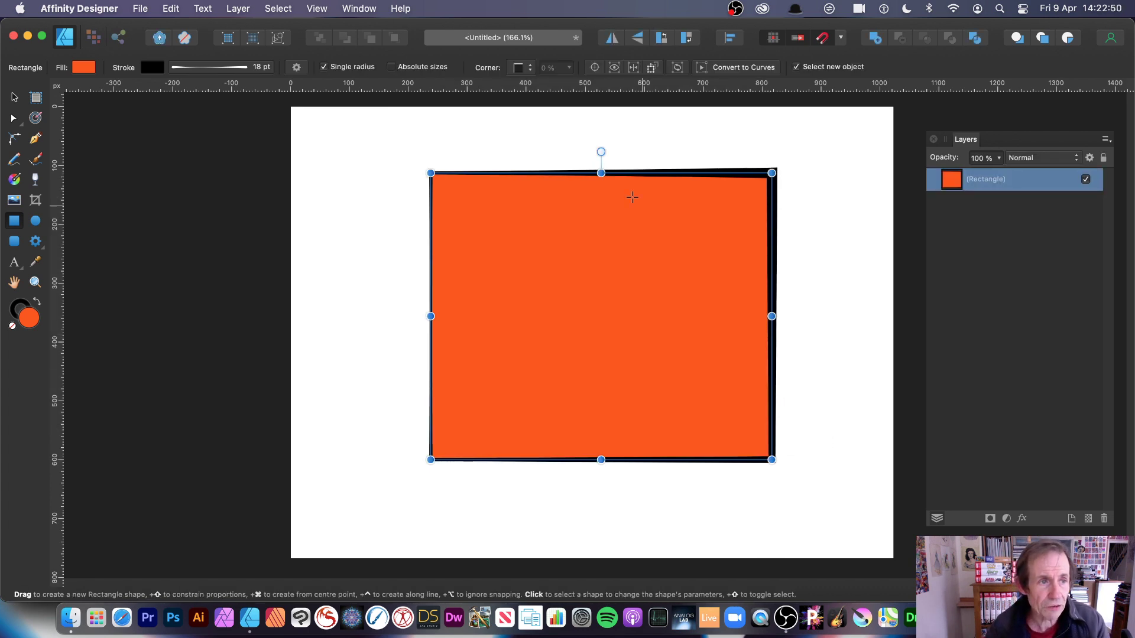
pyautogui.click(36, 118)
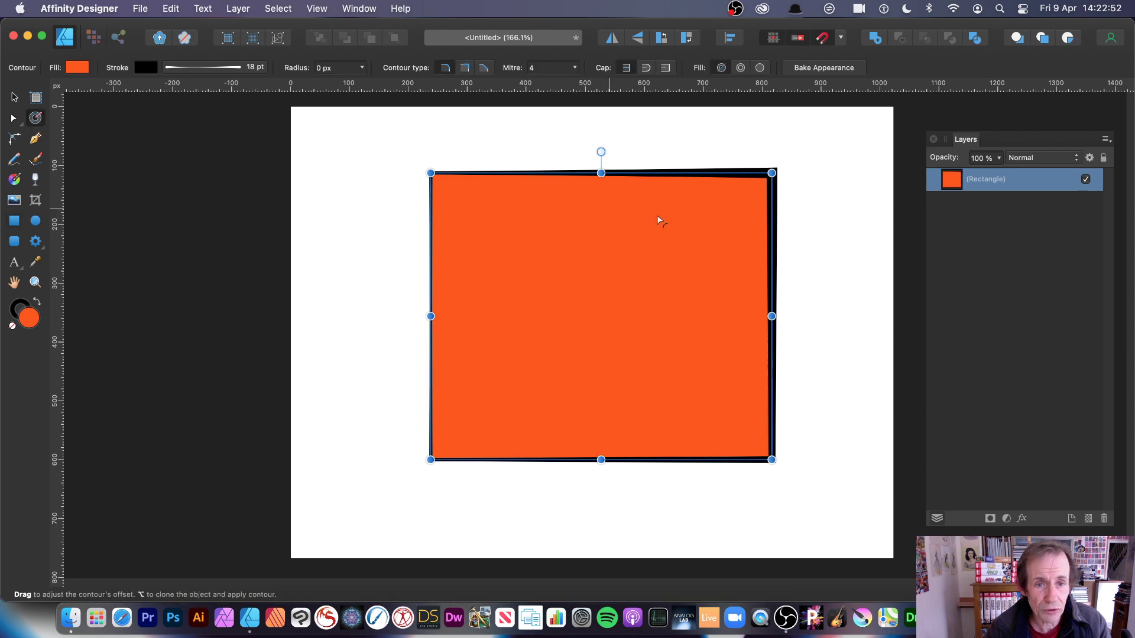
pyautogui.moveTo(547, 220)
pyautogui.mouseDown()
pyautogui.moveTo(537, 220)
pyautogui.moveTo(549, 227)
pyautogui.mouseUp()
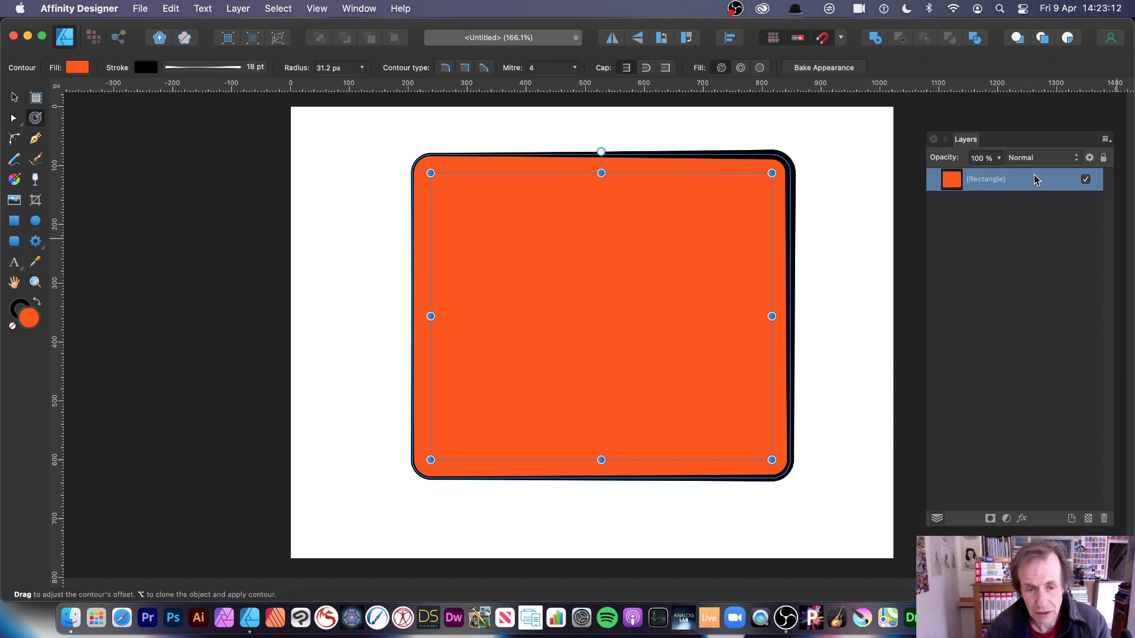
# Enlarge the rounded contour to about 42 px, then undo back to a 0 px radius.
pyautogui.moveTo(445, 186)
pyautogui.mouseDown()
pyautogui.moveTo(519, 218)
pyautogui.moveTo(453, 198)
pyautogui.mouseUp()
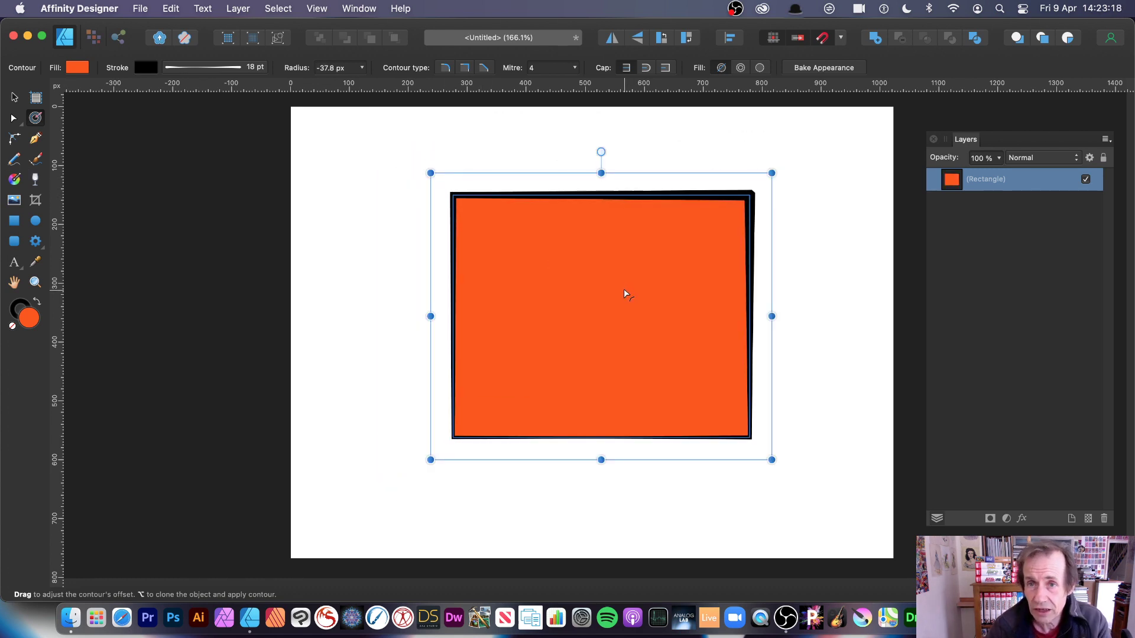
pyautogui.moveTo(550, 238); pyautogui.dragTo(567, 263)
pyautogui.moveTo(601, 207); pyautogui.dragTo(555, 233)
pyautogui.press('super+z')
pyautogui.press('super+z')
pyautogui.press('super+z')
pyautogui.press('super+z')
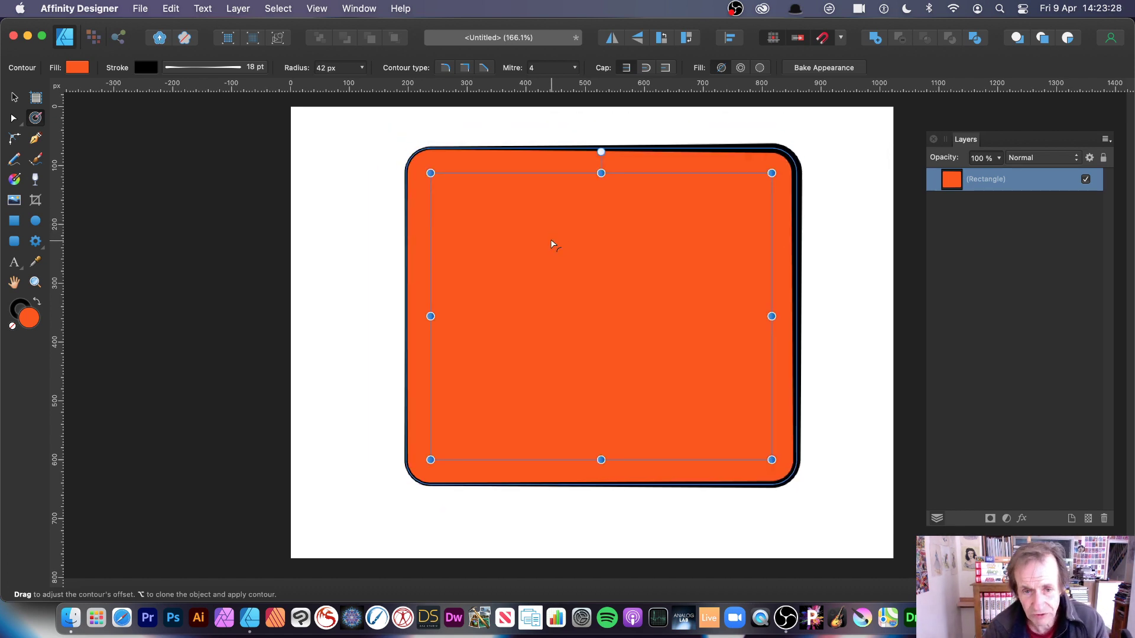
pyautogui.press('super+z')
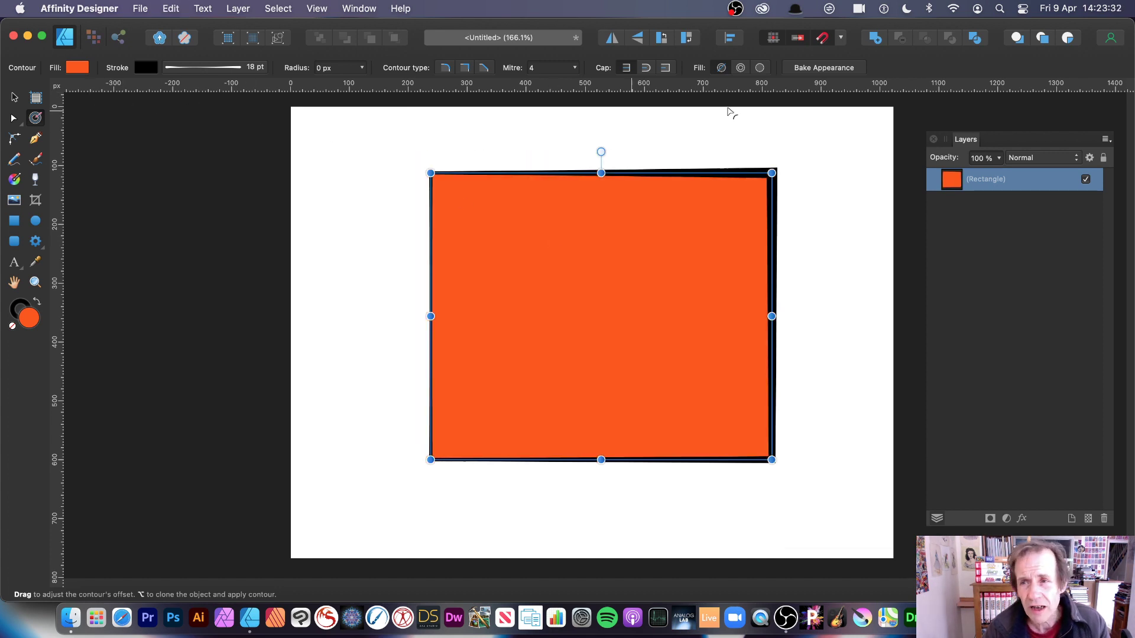
# Convert the rectangle to curves and add a thick rounded contour of about 50.7 px.
pyautogui.click(18, 99)
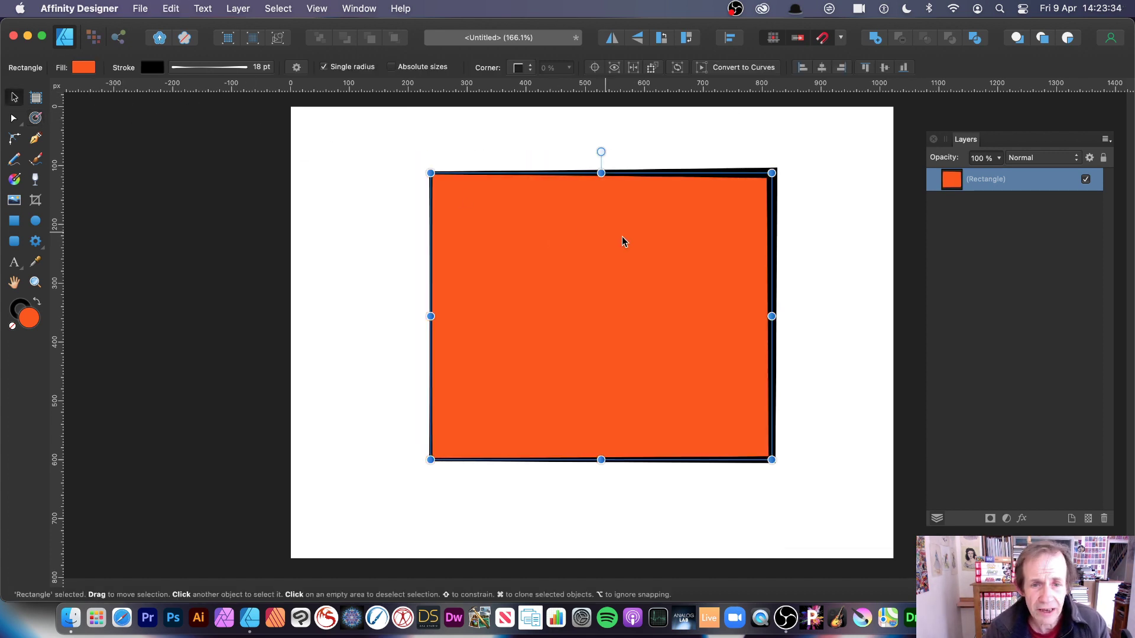
pyautogui.click(744, 69)
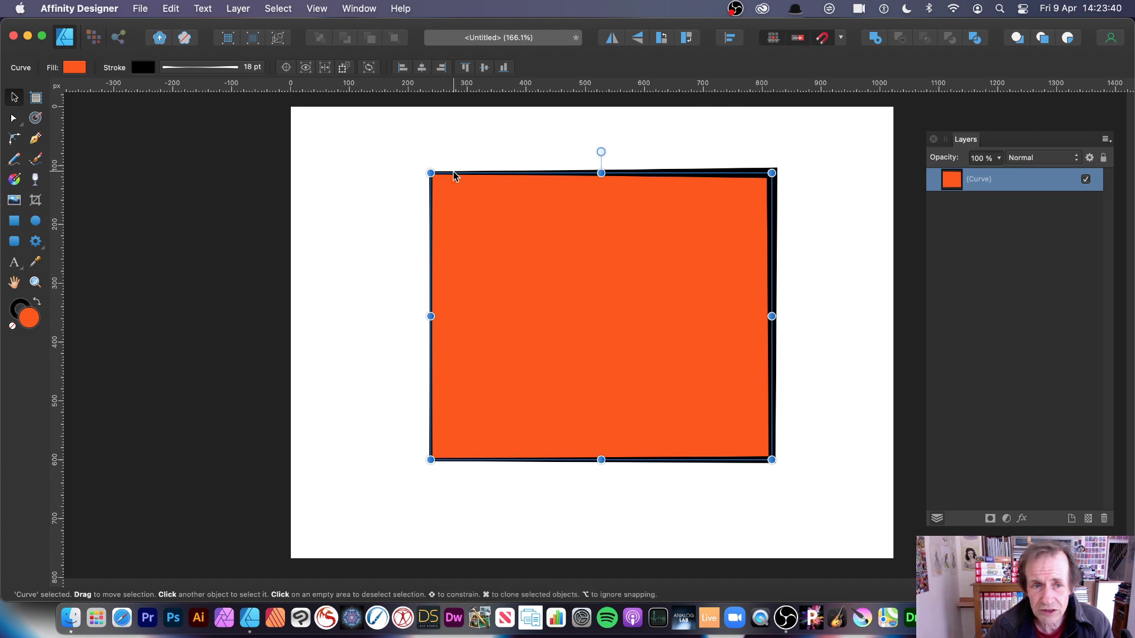
pyautogui.press('a')
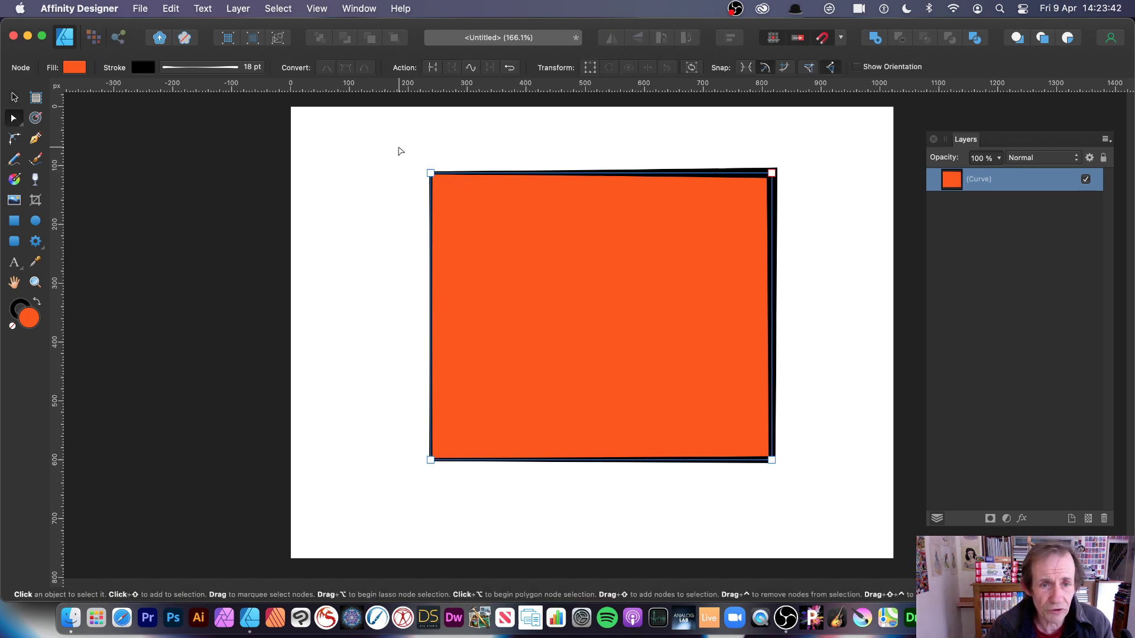
pyautogui.click(35, 118)
pyautogui.moveTo(519, 241); pyautogui.dragTo(386, 152)
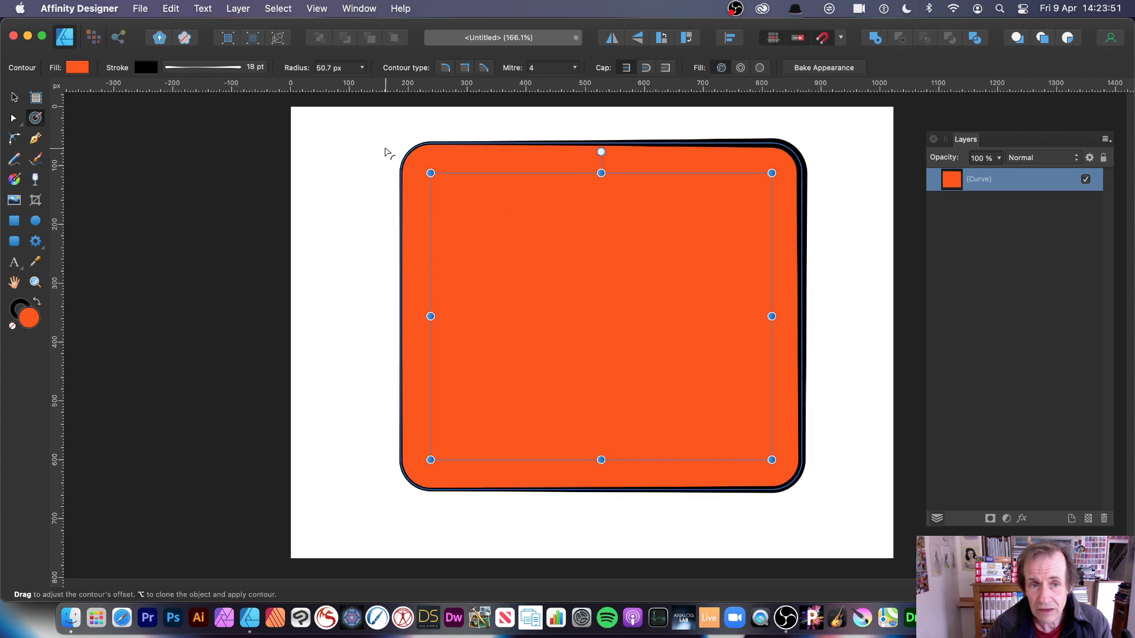
# Move the top-left and bottom-left nodes to bend the curve into a boomerang.
pyautogui.click(14, 118)
pyautogui.moveTo(430, 173); pyautogui.dragTo(472, 252)
pyautogui.moveTo(430, 460); pyautogui.dragTo(715, 210)
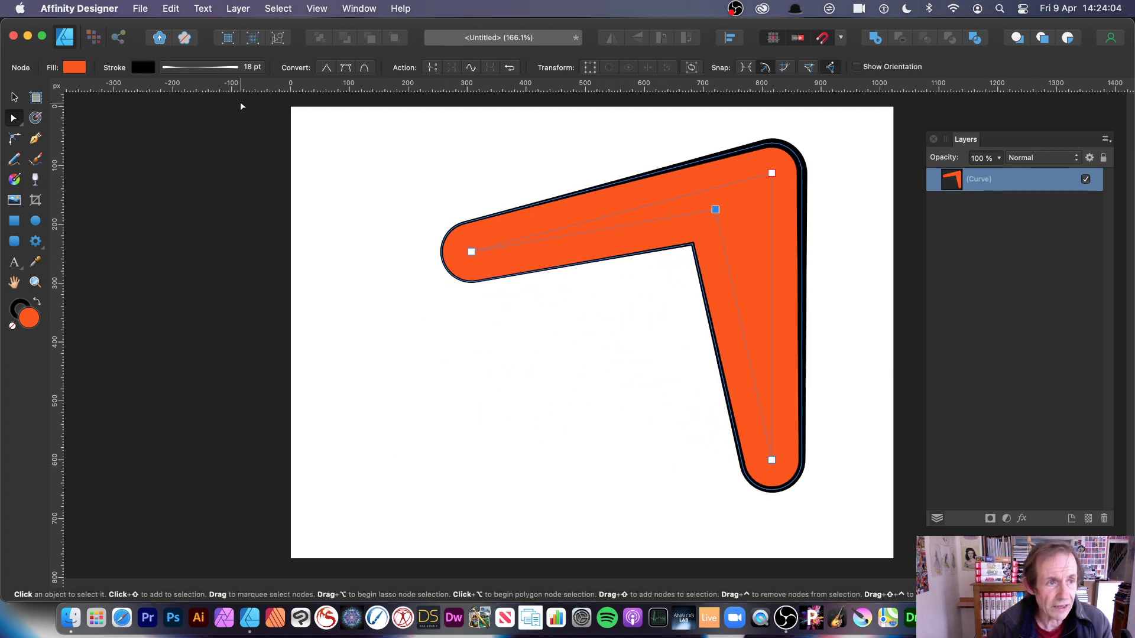
pyautogui.click(36, 119)
# Vary the boomerang's contour radius between about 28 and 44 px.
pyautogui.moveTo(619, 236)
pyautogui.mouseDown()
pyautogui.moveTo(647, 264)
pyautogui.moveTo(604, 234)
pyautogui.mouseUp()
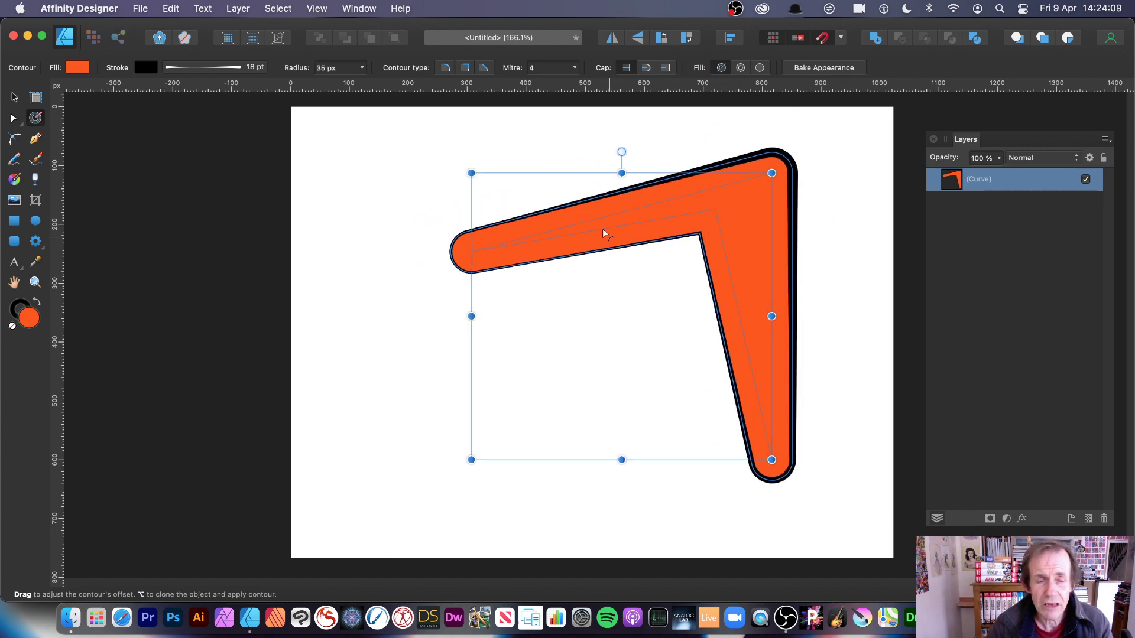
pyautogui.click(361, 67)
pyautogui.moveTo(348, 88); pyautogui.dragTo(373, 91)
pyautogui.moveTo(618, 230); pyautogui.dragTo(625, 259)
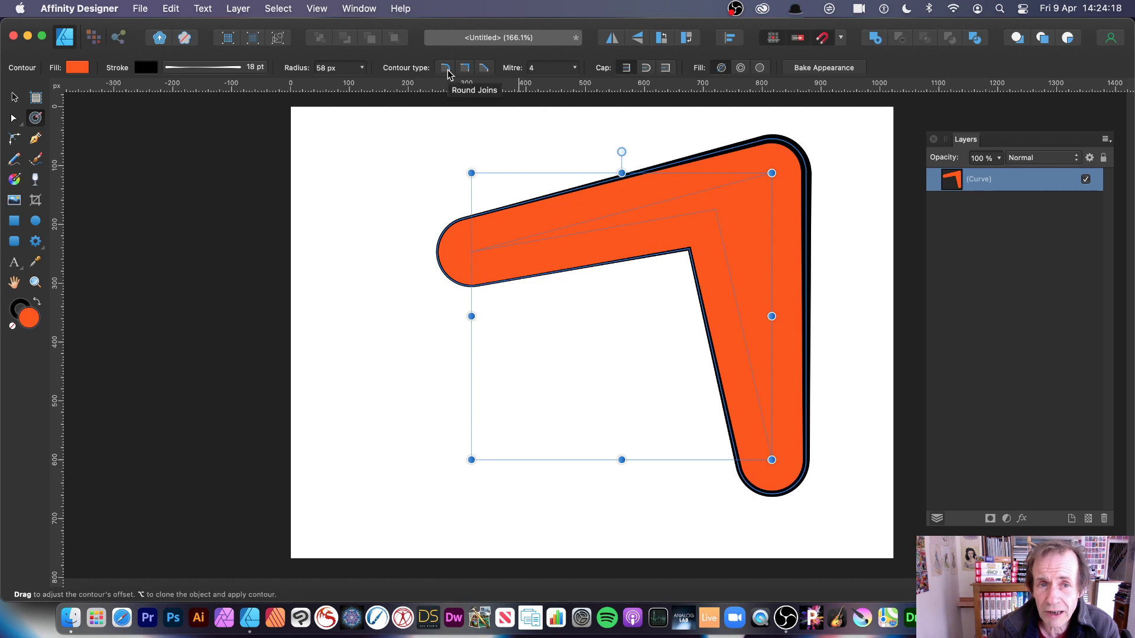
# Use Mitre joins with a lower mitre limit, widen the contour to 91.8 px, then delete the shape.
pyautogui.click(464, 68)
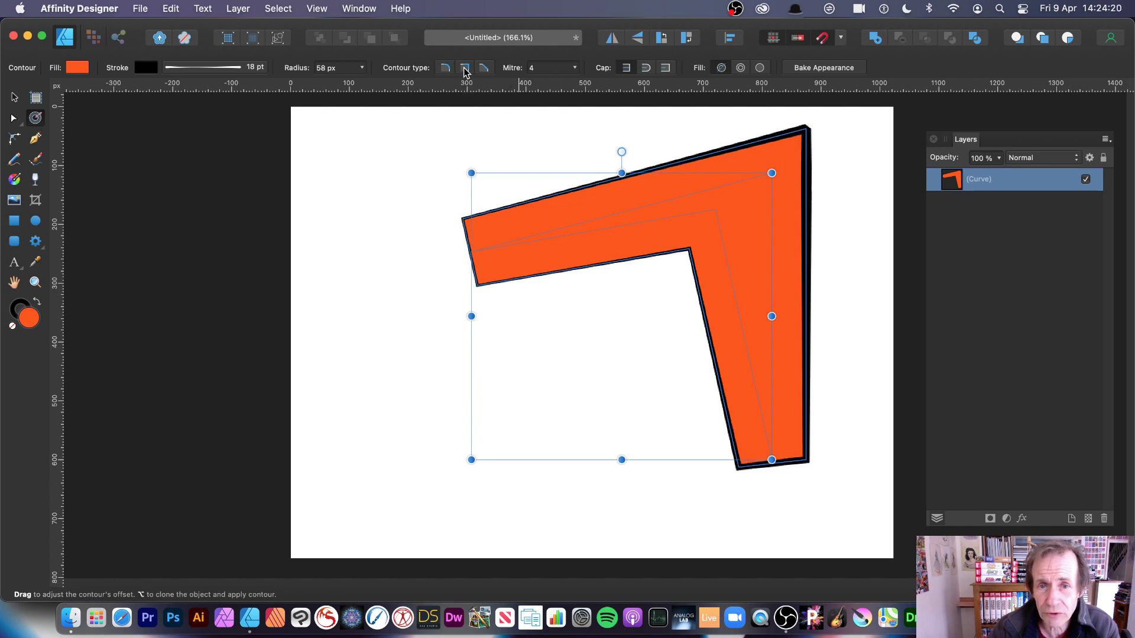
pyautogui.click(577, 70)
pyautogui.moveTo(577, 84); pyautogui.dragTo(483, 86)
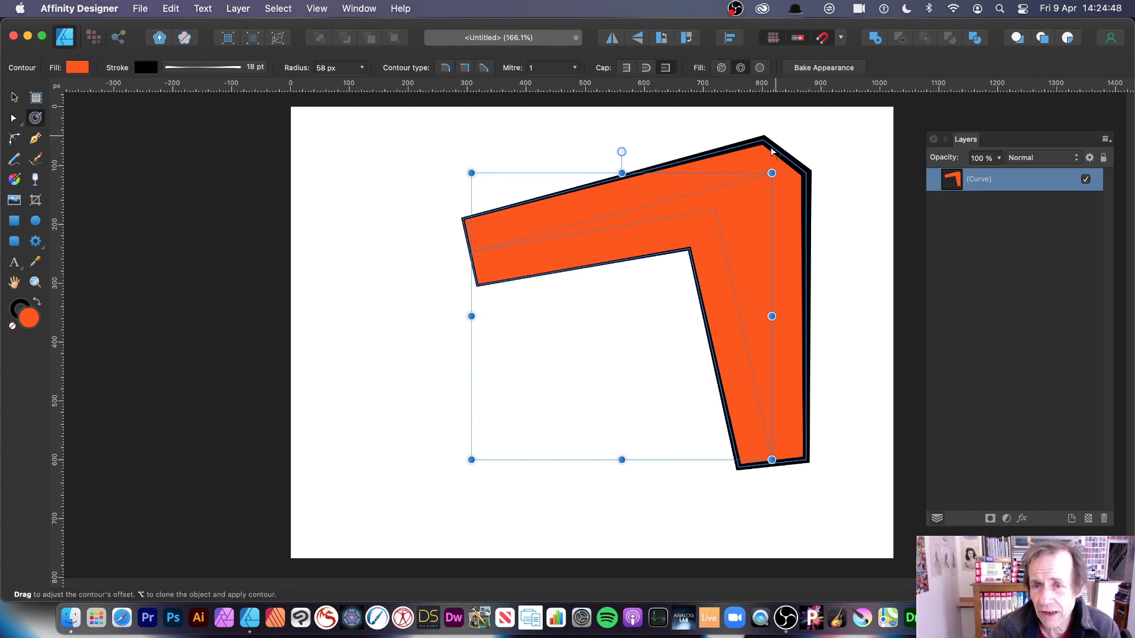
pyautogui.moveTo(739, 185); pyautogui.dragTo(760, 204)
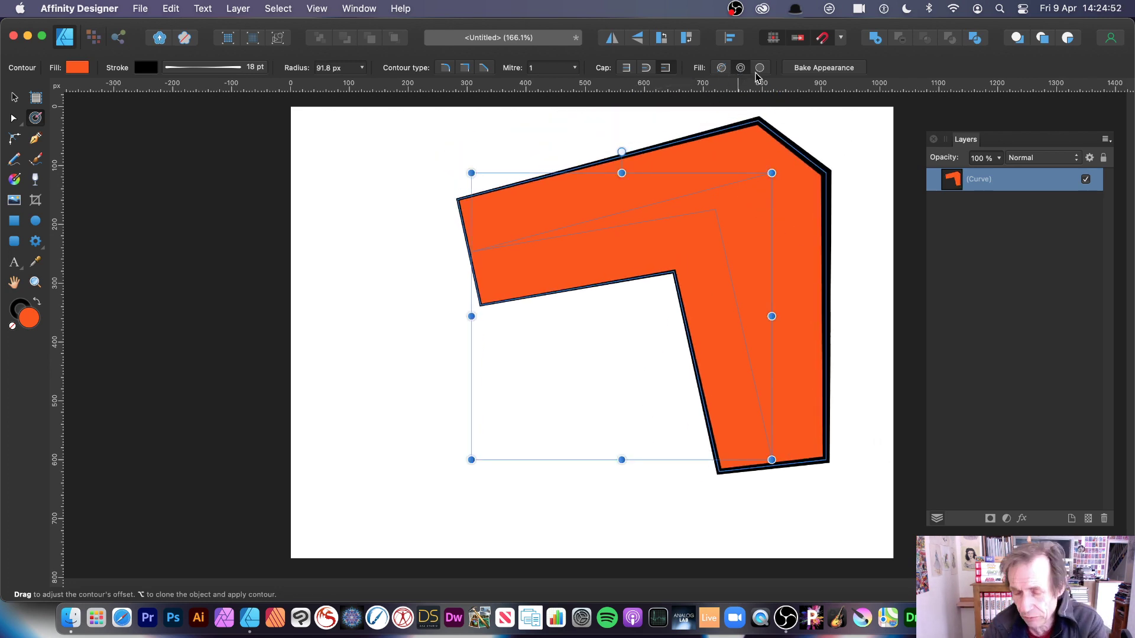
pyautogui.press('Delete')
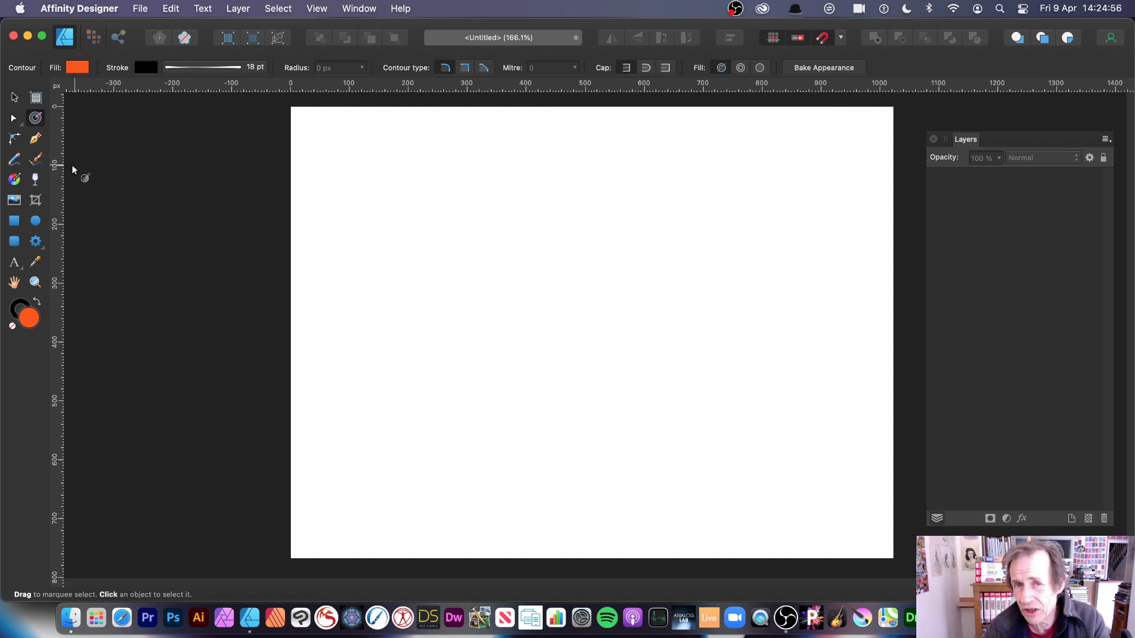
pyautogui.click(13, 221)
pyautogui.moveTo(442, 219); pyautogui.dragTo(741, 427)
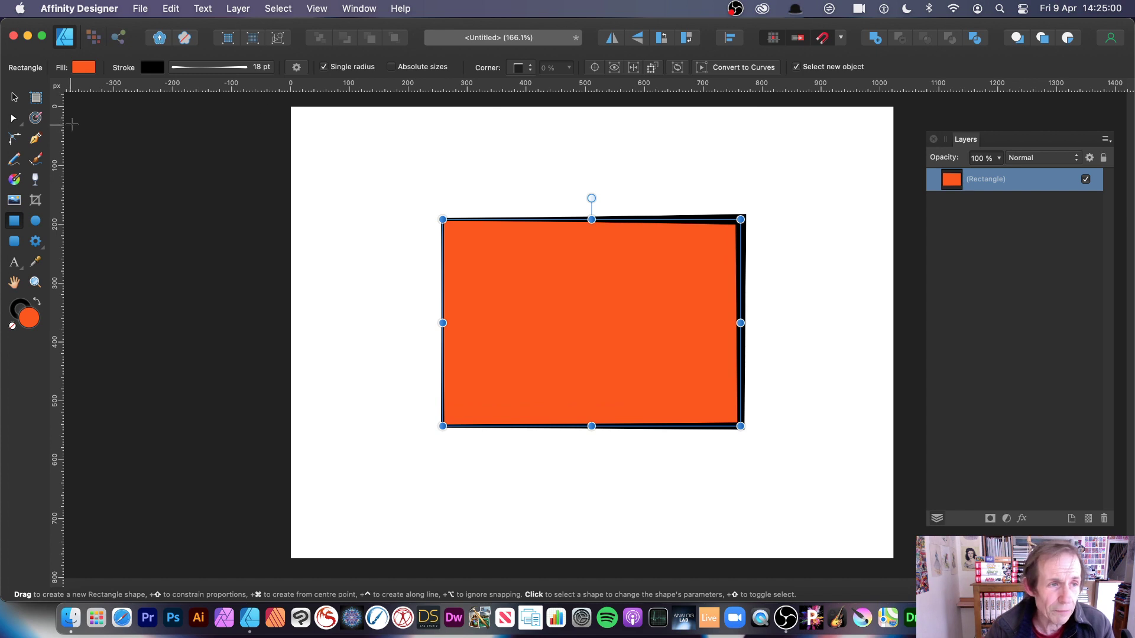
pyautogui.click(35, 119)
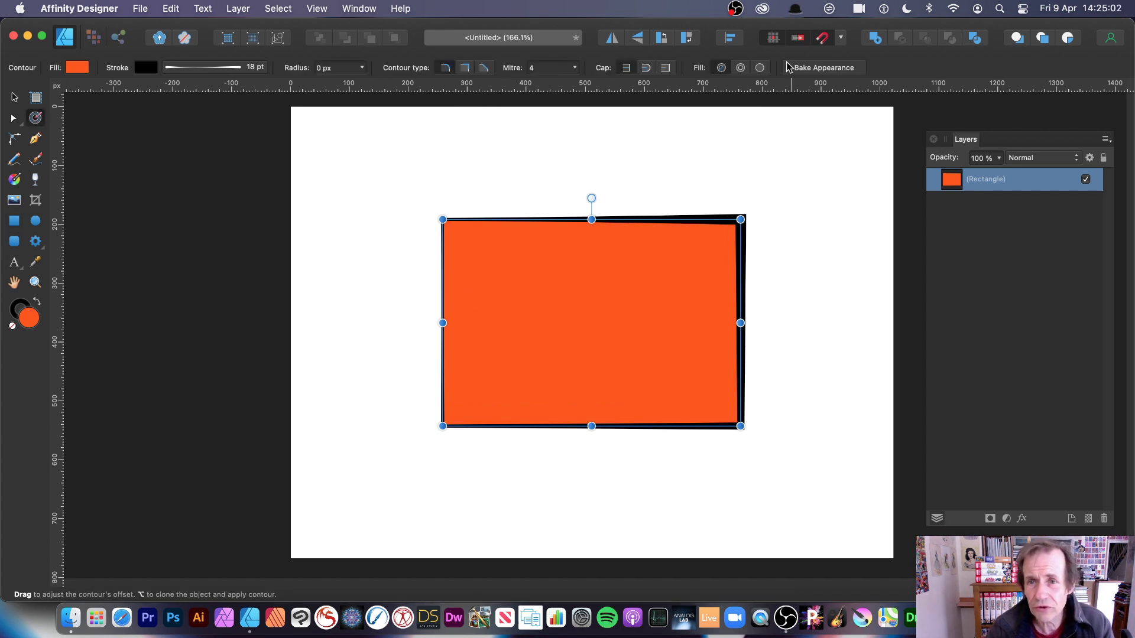
pyautogui.click(740, 67)
pyautogui.moveTo(742, 223); pyautogui.dragTo(769, 214)
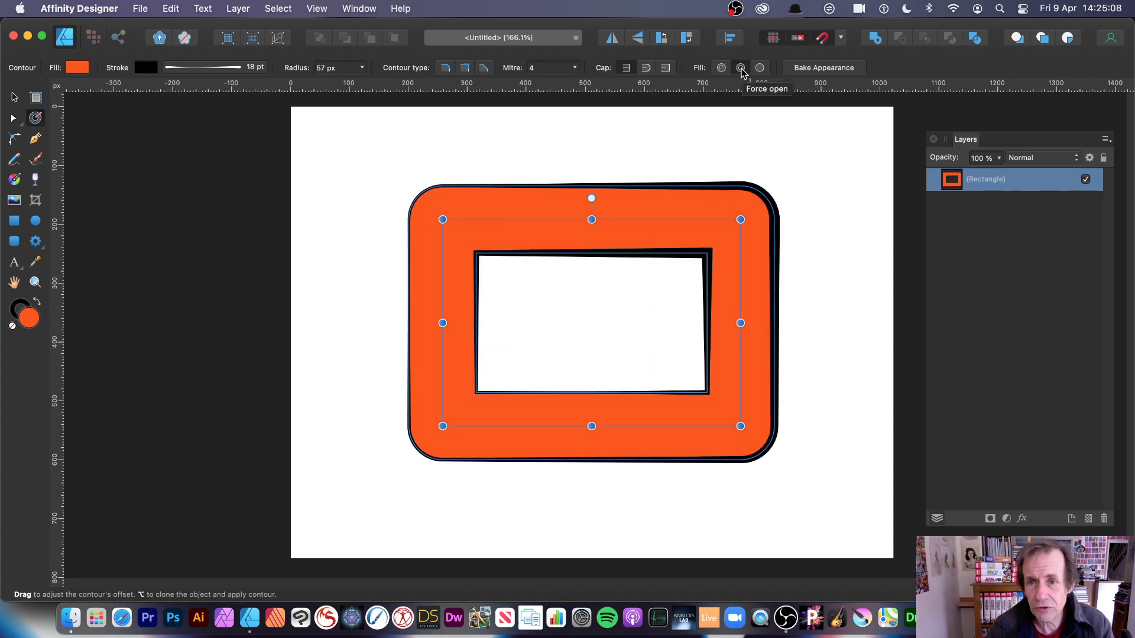
pyautogui.moveTo(740, 219)
pyautogui.mouseDown()
pyautogui.moveTo(733, 237)
pyautogui.moveTo(736, 228)
pyautogui.mouseUp()
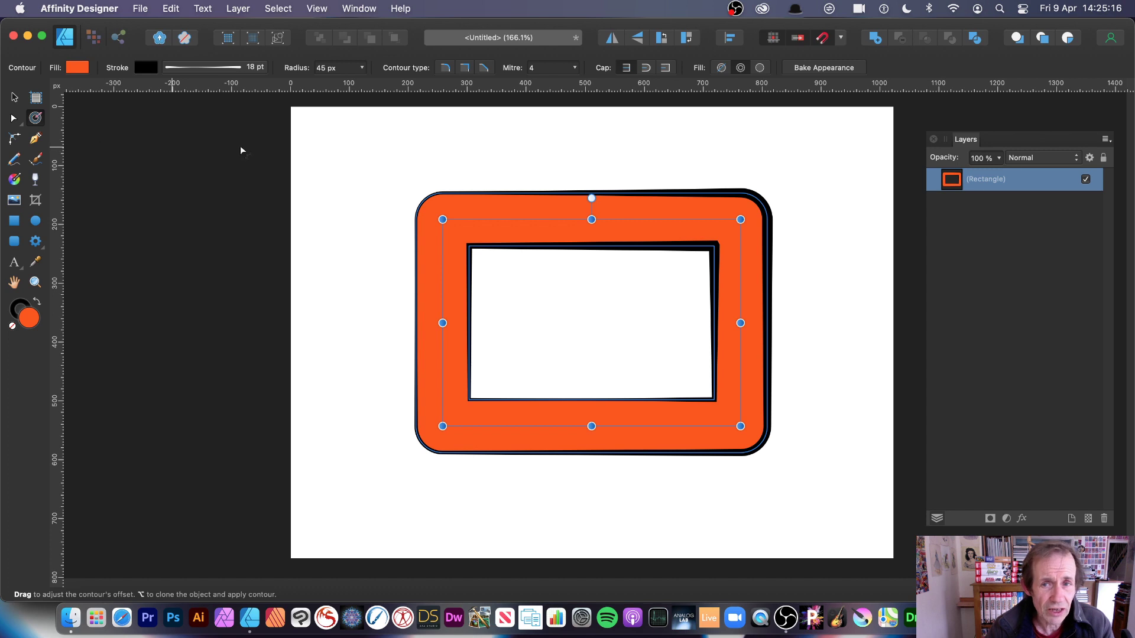
pyautogui.click(818, 69)
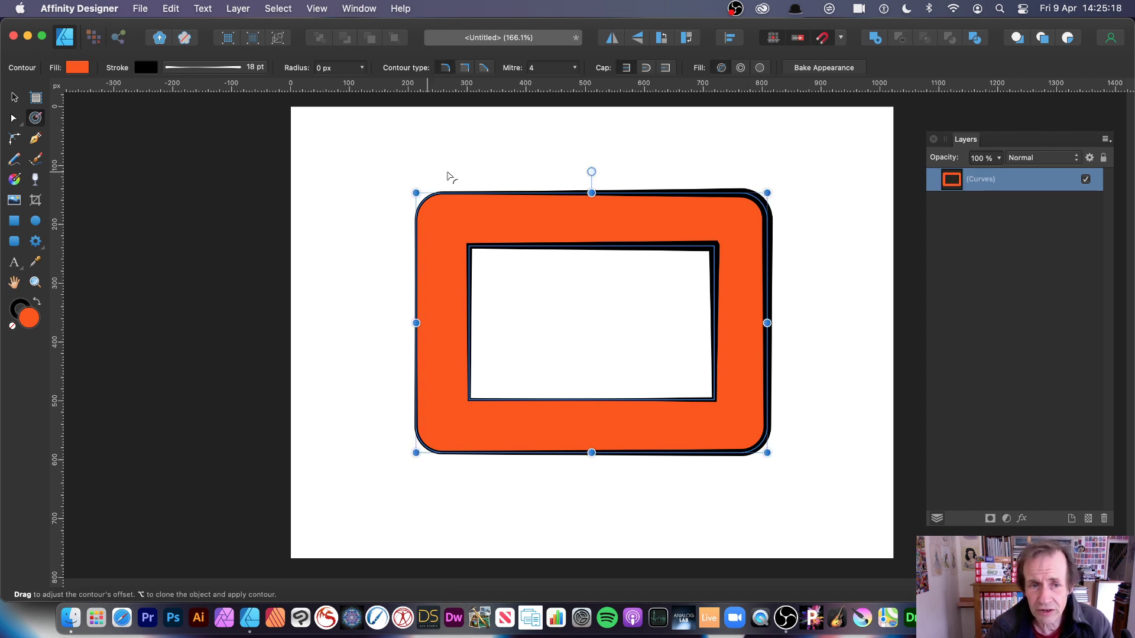
pyautogui.press('a')
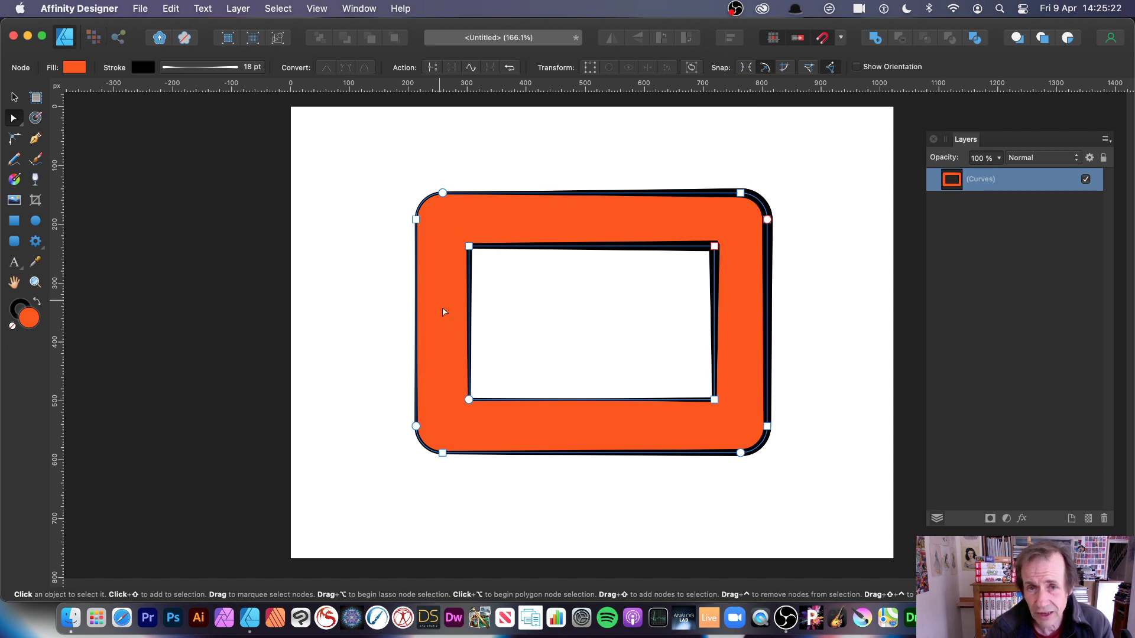
pyautogui.click(35, 121)
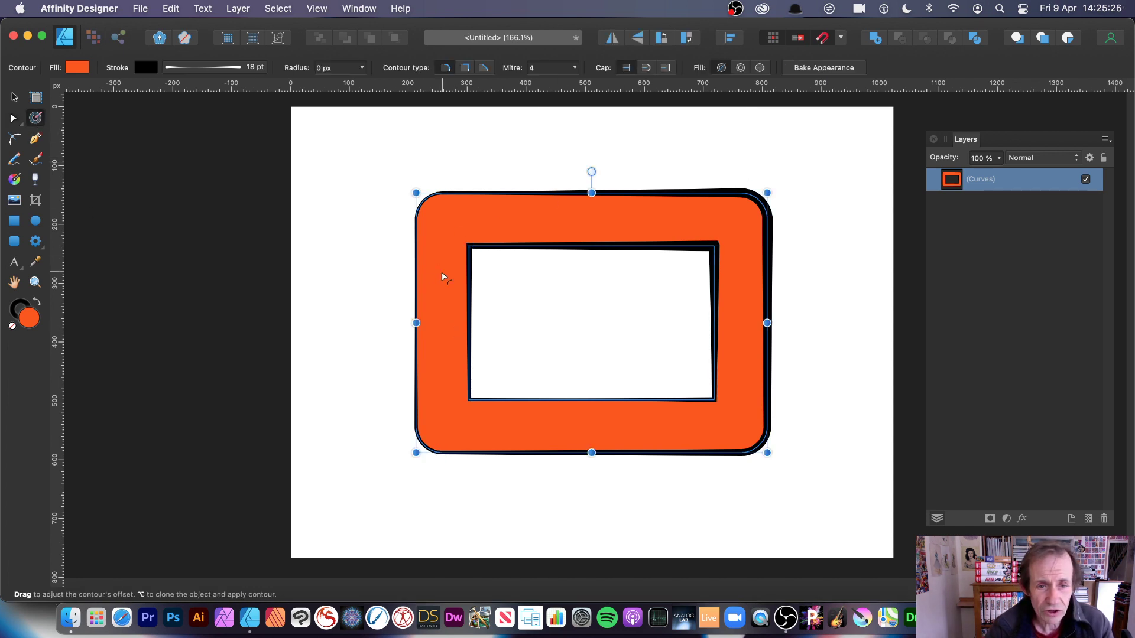
pyautogui.moveTo(436, 291); pyautogui.dragTo(456, 293)
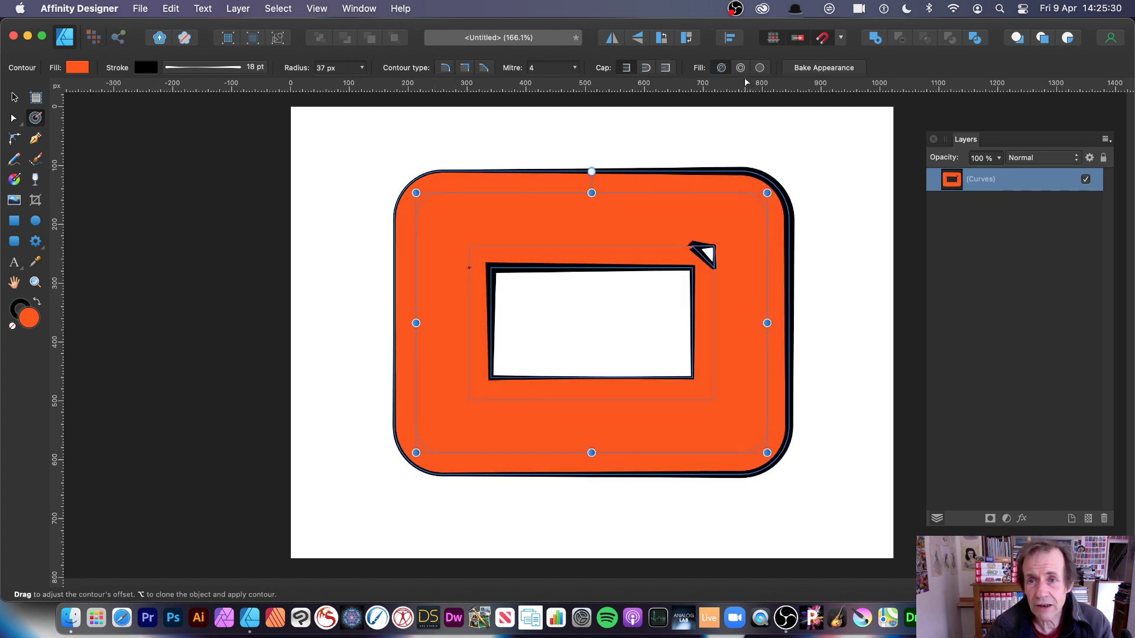
pyautogui.click(836, 70)
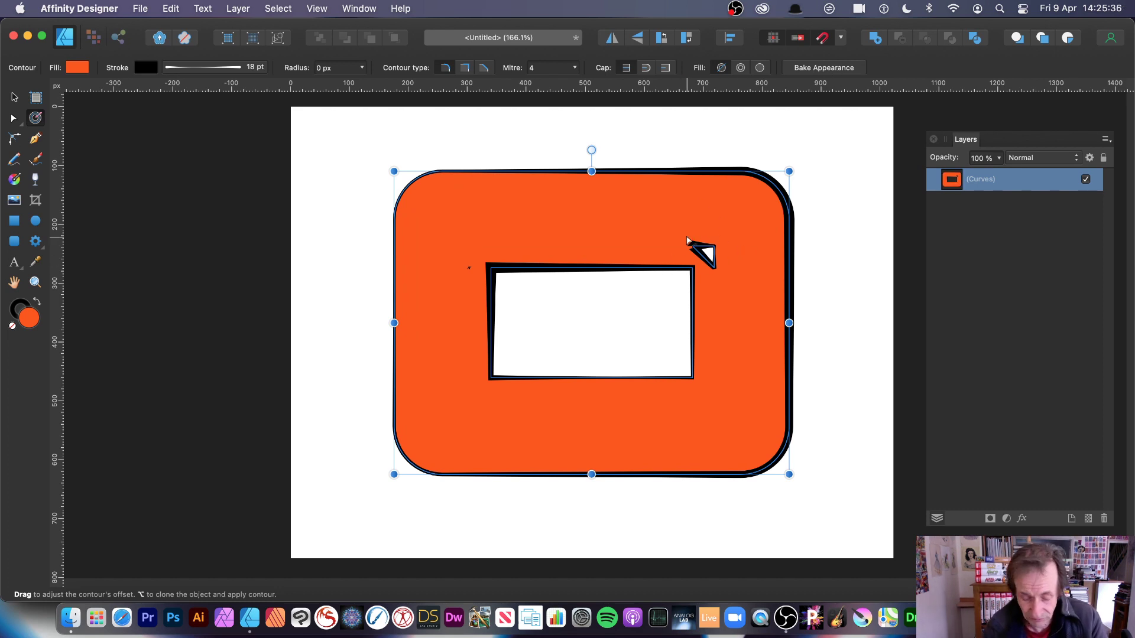
pyautogui.press('super+z')
pyautogui.press('super+z')
pyautogui.press('super+z')
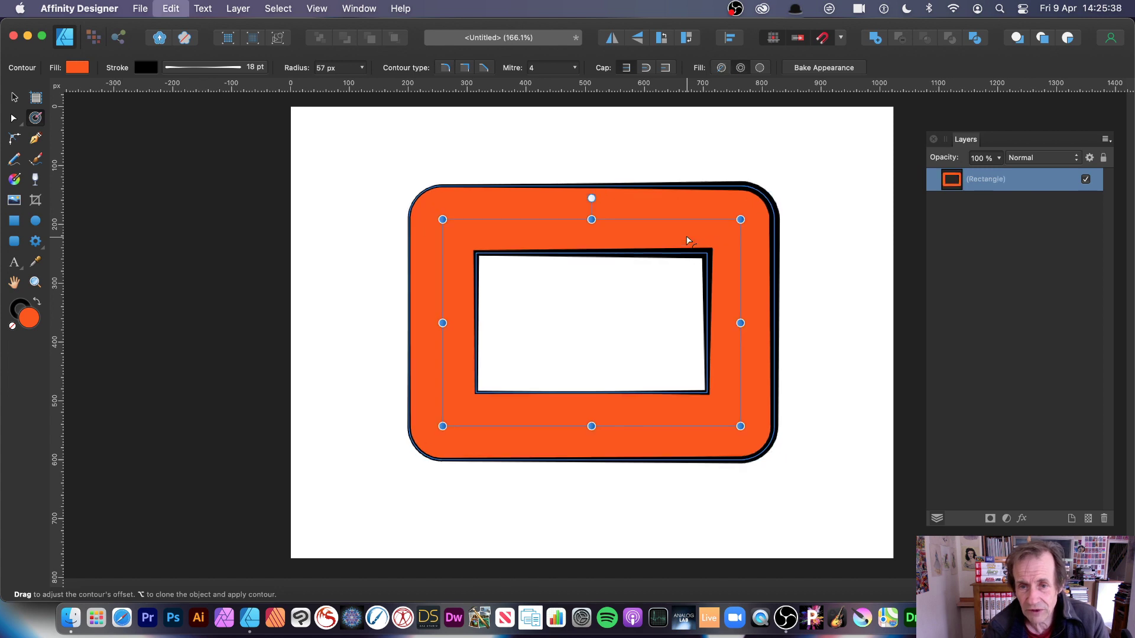
pyautogui.press('super+z')
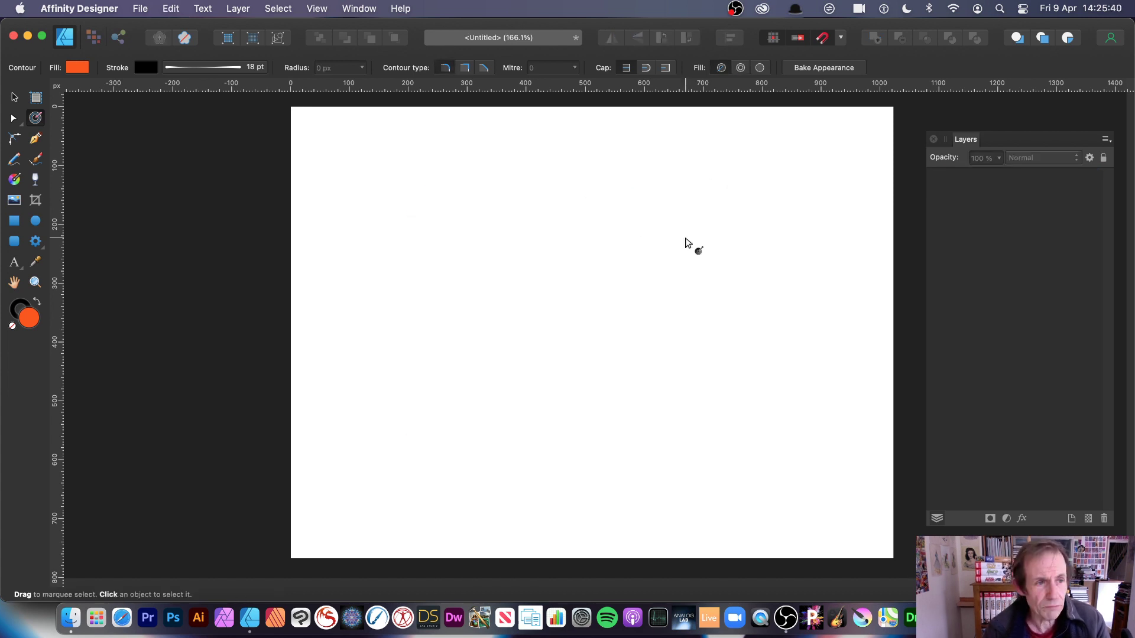
# Draw an orange circle and contour it into a thick ring using Force open fill.
pyautogui.click(36, 220)
pyautogui.moveTo(416, 158); pyautogui.dragTo(761, 481)
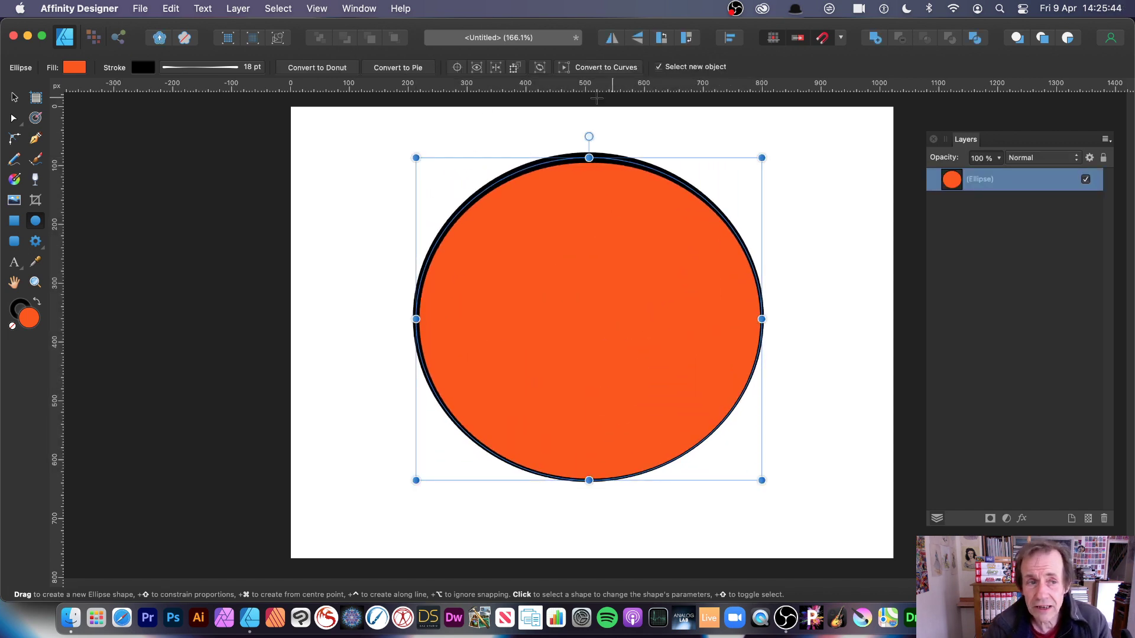
pyautogui.click(35, 119)
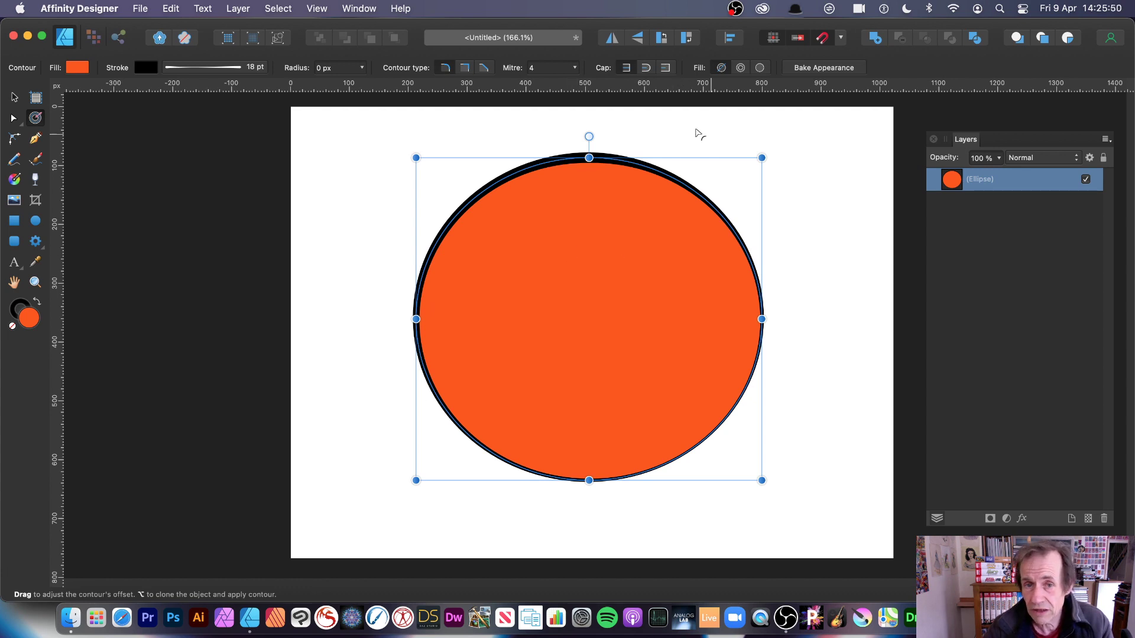
pyautogui.click(741, 67)
pyautogui.moveTo(638, 210); pyautogui.dragTo(697, 225)
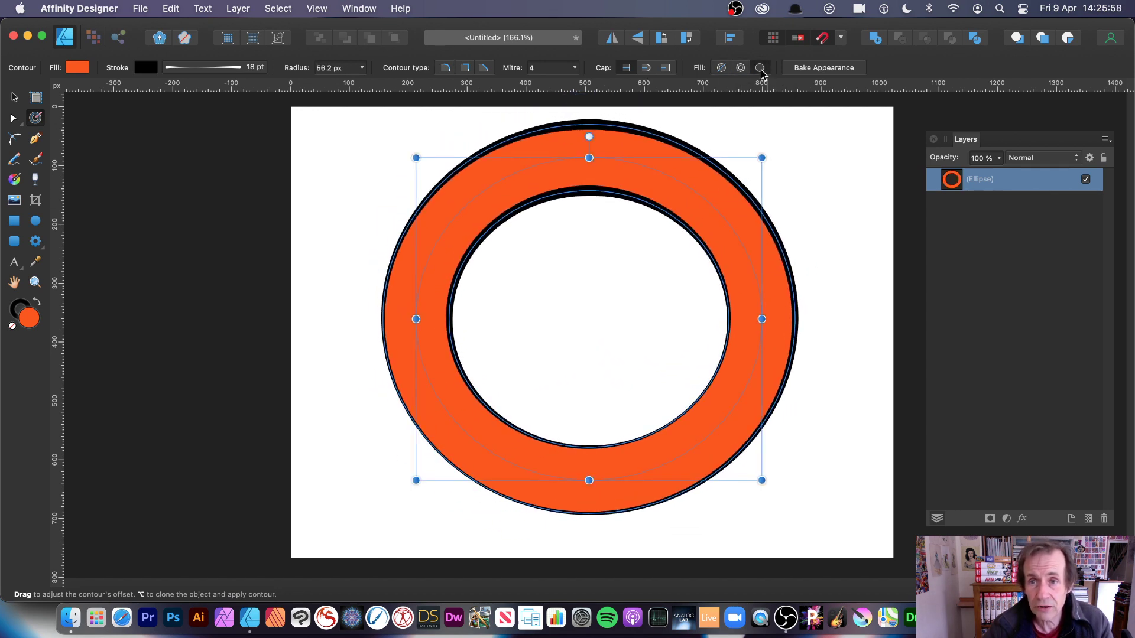
# Compare contour fill options, return to a solid fill, then delete the circle.
pyautogui.click(760, 68)
pyautogui.click(741, 68)
pyautogui.click(722, 67)
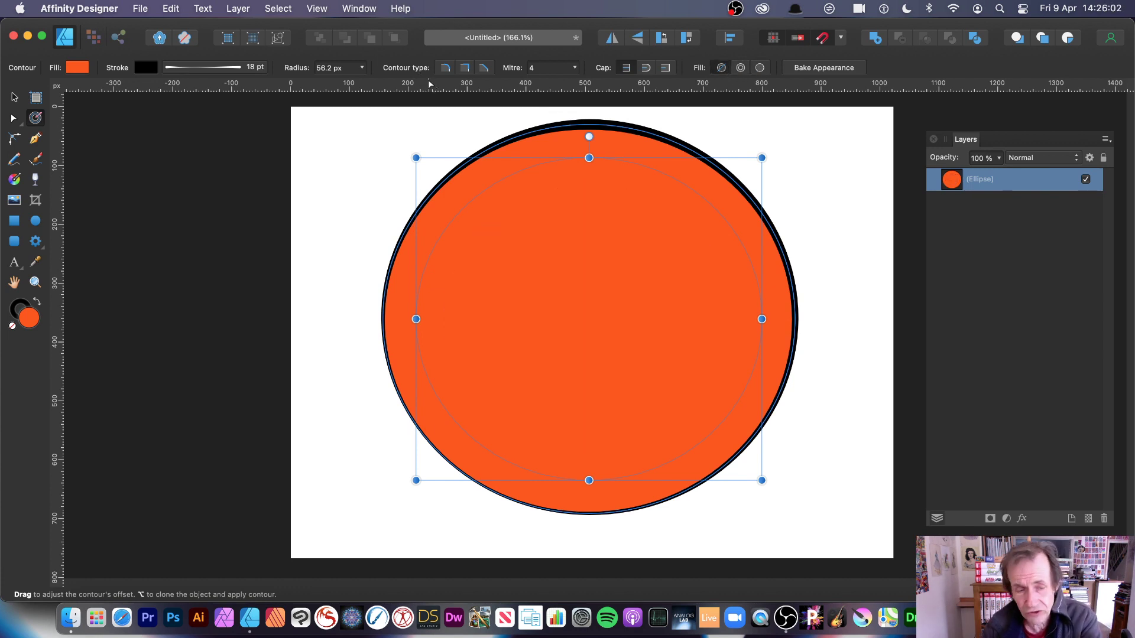
pyautogui.press('Delete')
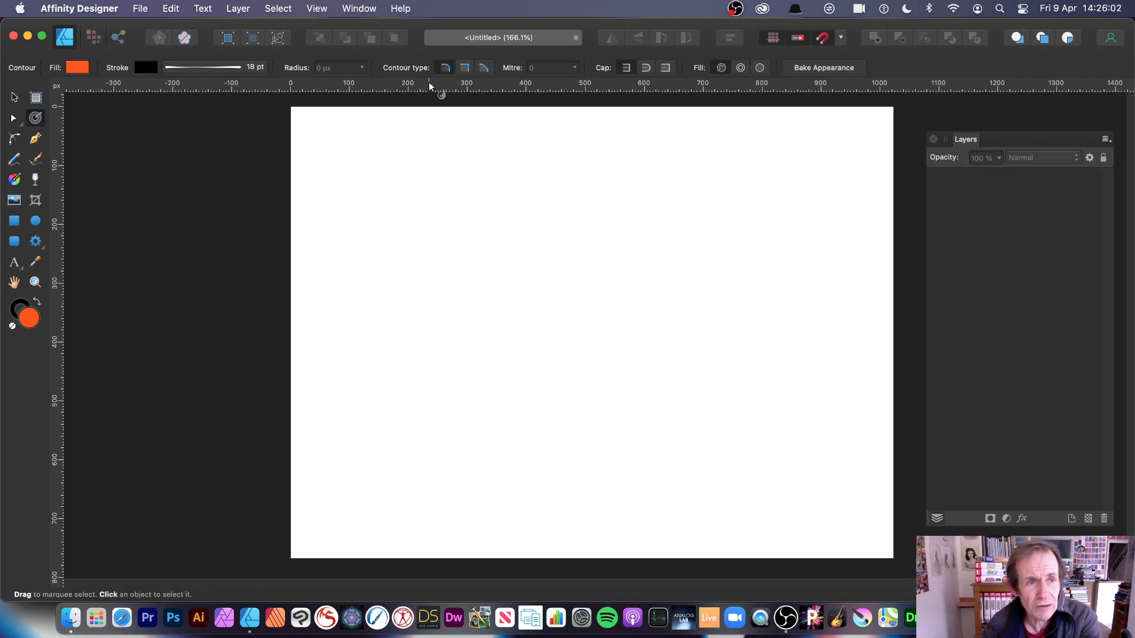
# Draw a star with the Star Tool and enlarge it to fill the page.
pyautogui.click(43, 242)
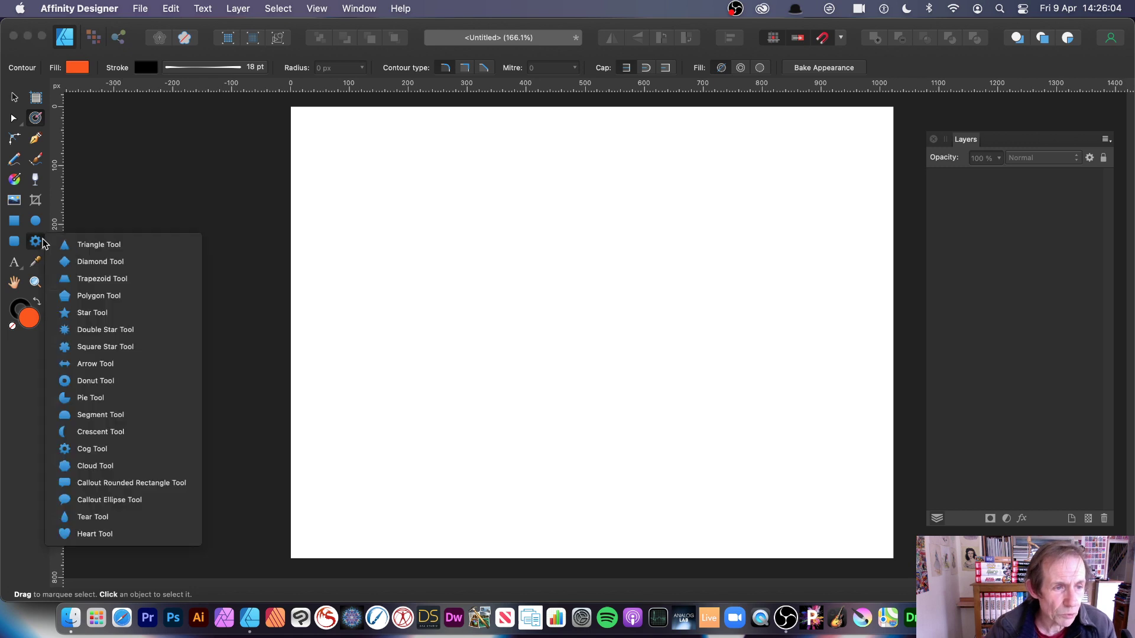
pyautogui.click(108, 313)
pyautogui.moveTo(528, 253); pyautogui.dragTo(803, 501)
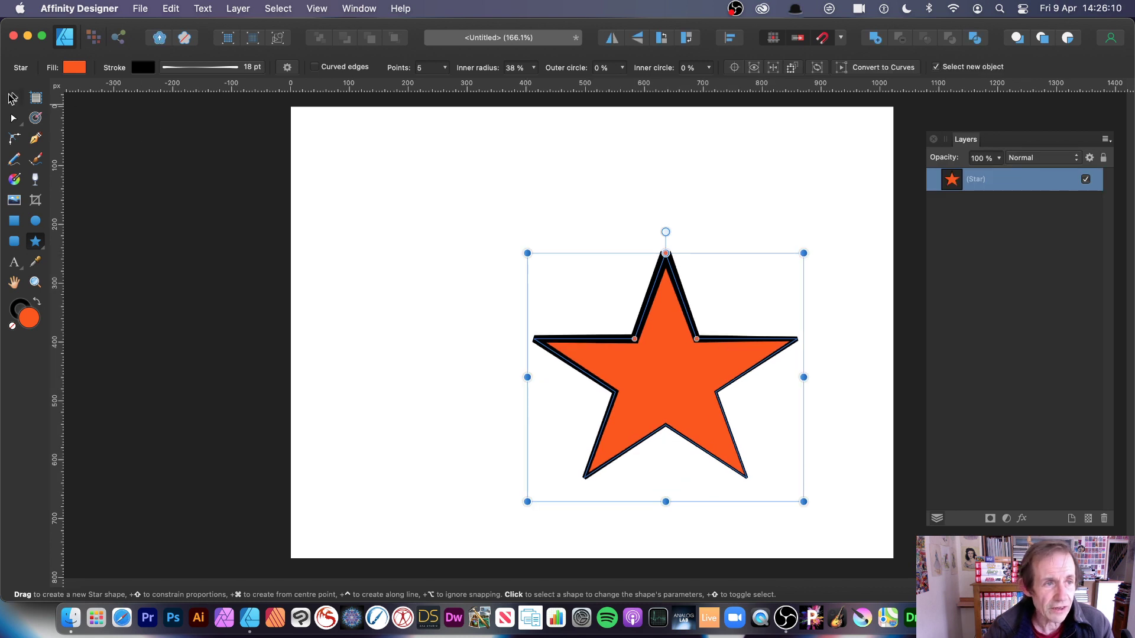
pyautogui.click(14, 97)
pyautogui.moveTo(526, 253); pyautogui.dragTo(390, 145)
# Set the star to 13 points and give it a rounded 35.4 px contour.
pyautogui.click(442, 68)
pyautogui.moveTo(446, 84); pyautogui.dragTo(464, 84)
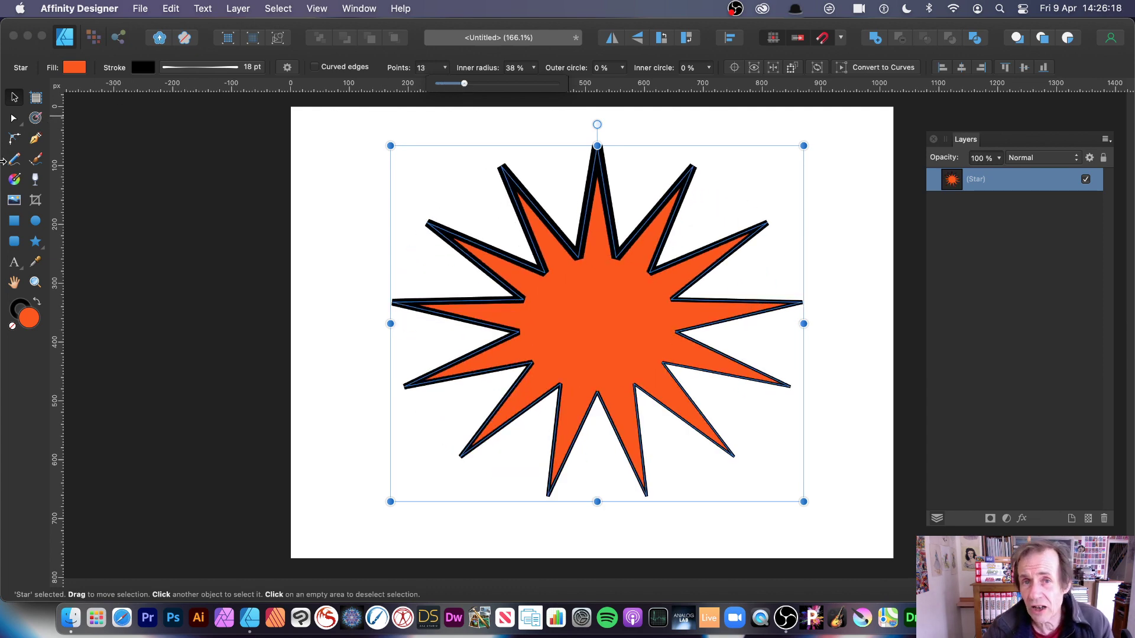
pyautogui.click(35, 118)
pyautogui.moveTo(583, 193)
pyautogui.mouseDown()
pyautogui.moveTo(568, 185)
pyautogui.moveTo(615, 194)
pyautogui.moveTo(604, 190)
pyautogui.mouseUp()
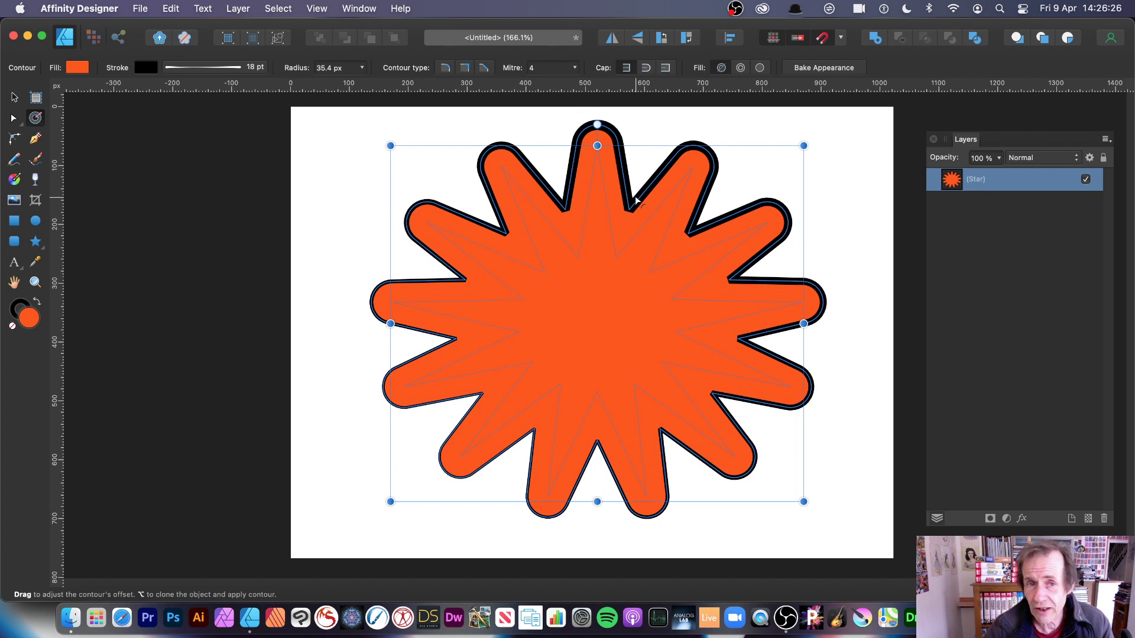
# Try mitred contour corners with an adjusted mitre limit, then return to round corners.
pyautogui.click(465, 68)
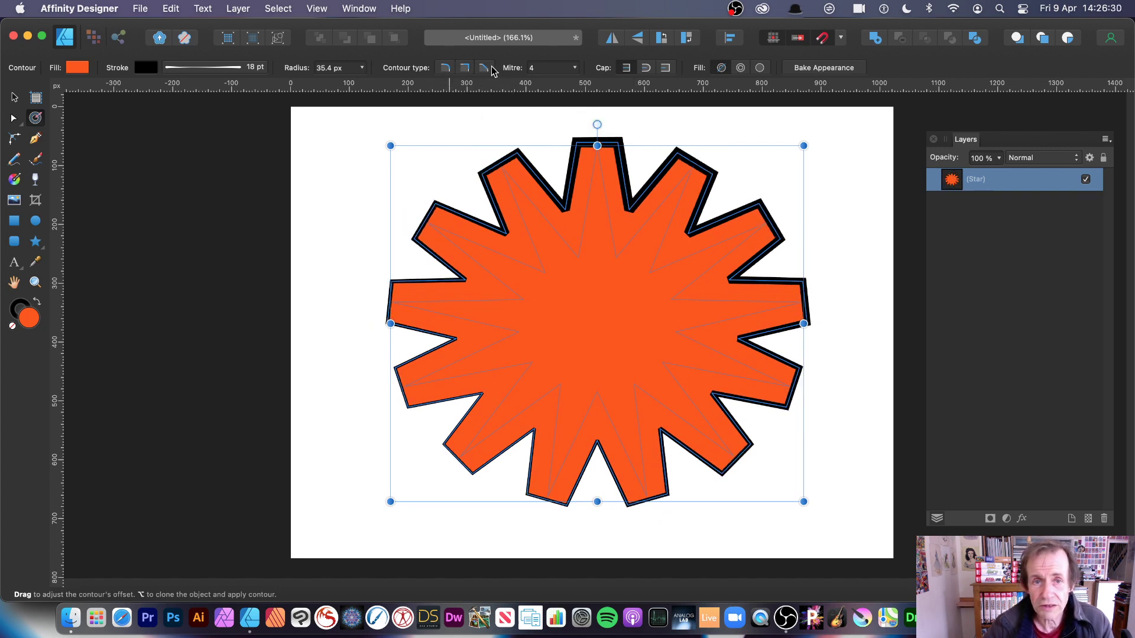
pyautogui.click(574, 68)
pyautogui.moveTo(568, 83); pyautogui.dragTo(533, 85)
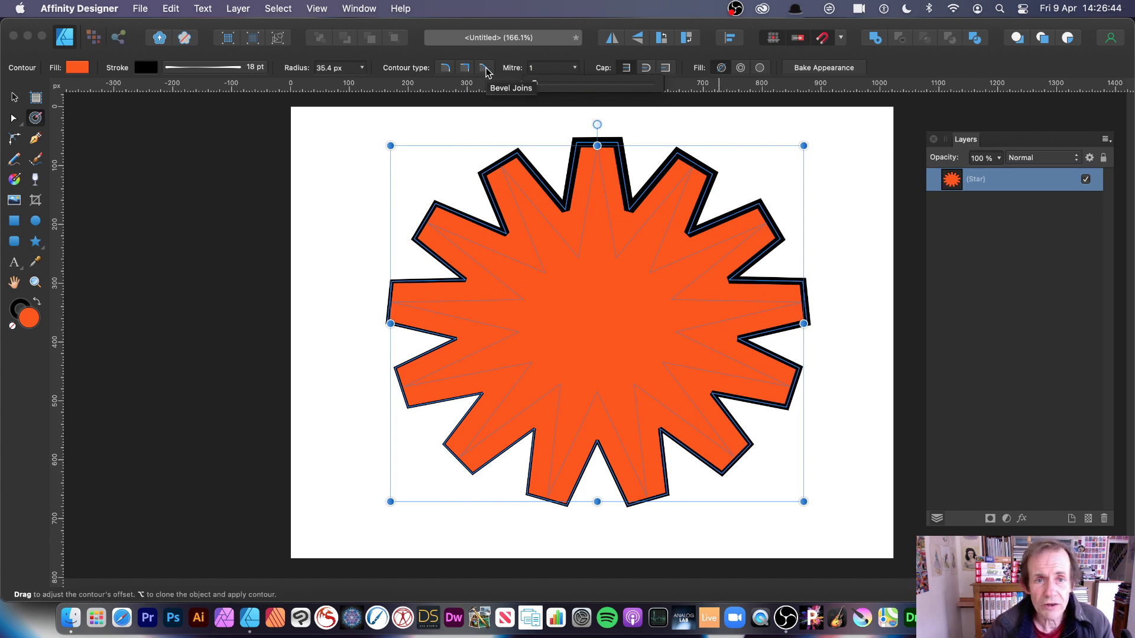
pyautogui.click(446, 68)
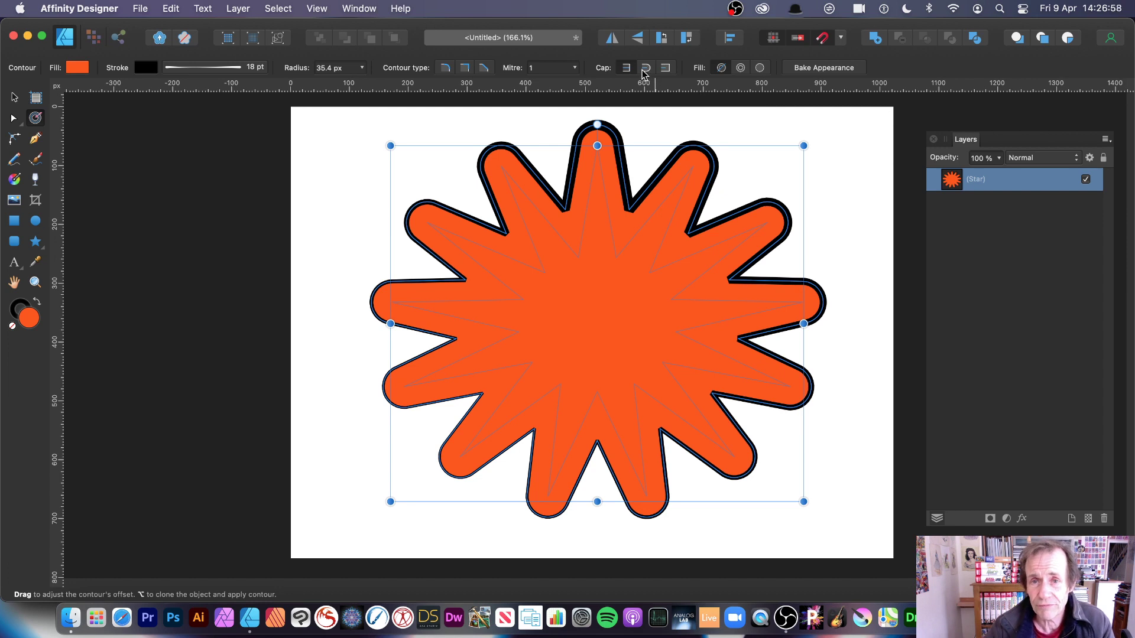
# Open a hole in the star's centre with Force open fill and reduce the radius to 27.5 px.
pyautogui.click(740, 68)
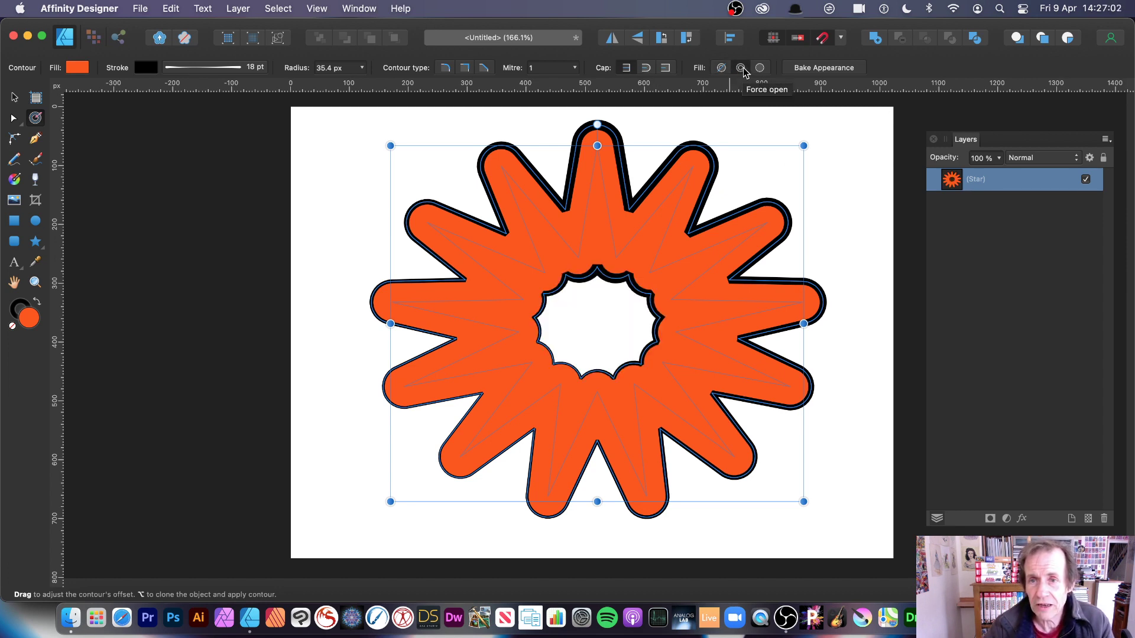
pyautogui.moveTo(598, 275); pyautogui.dragTo(594, 279)
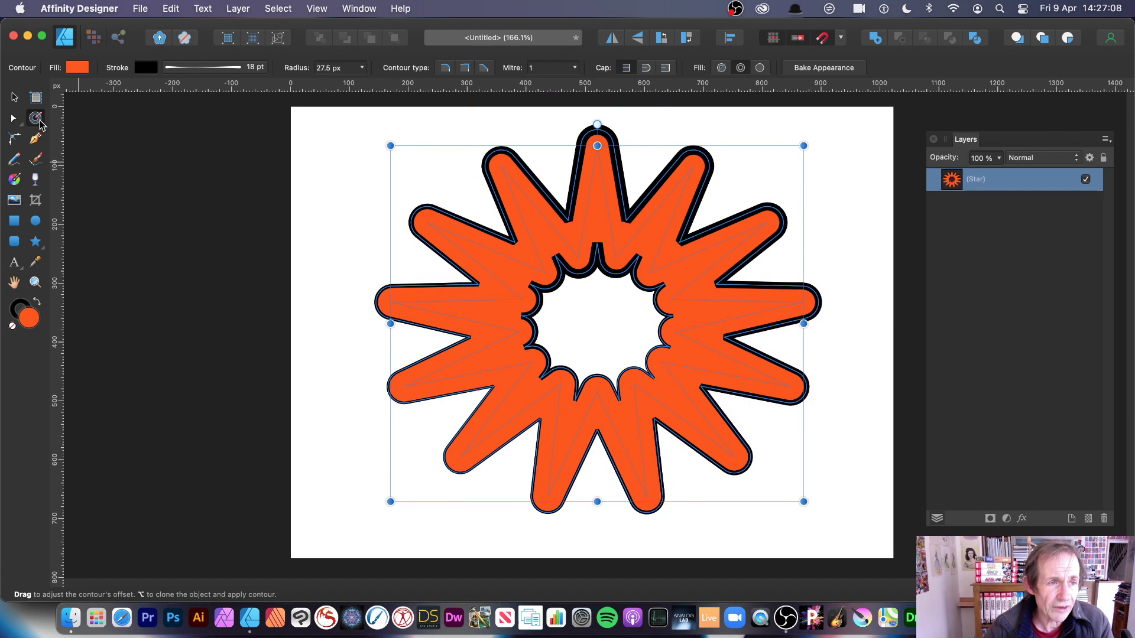
pyautogui.click(35, 241)
# Test dragging the star's inner points and undo an accidental extra star.
pyautogui.moveTo(578, 258)
pyautogui.mouseDown()
pyautogui.moveTo(587, 278)
pyautogui.moveTo(572, 252)
pyautogui.moveTo(597, 256)
pyautogui.moveTo(588, 278)
pyautogui.moveTo(594, 258)
pyautogui.mouseUp()
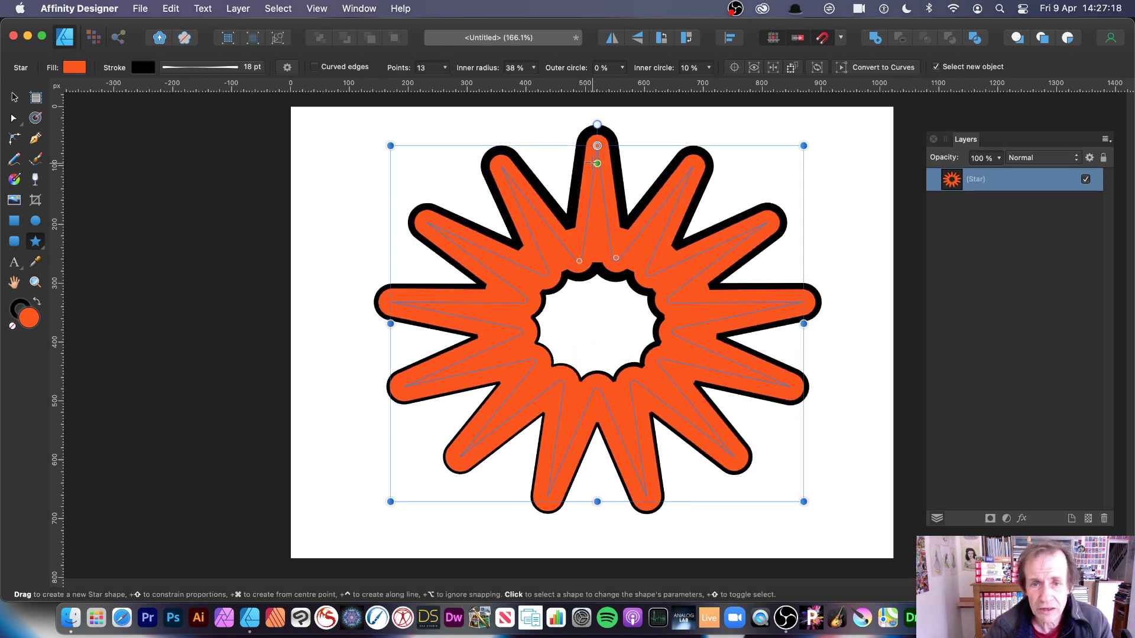
pyautogui.moveTo(597, 165); pyautogui.dragTo(627, 242)
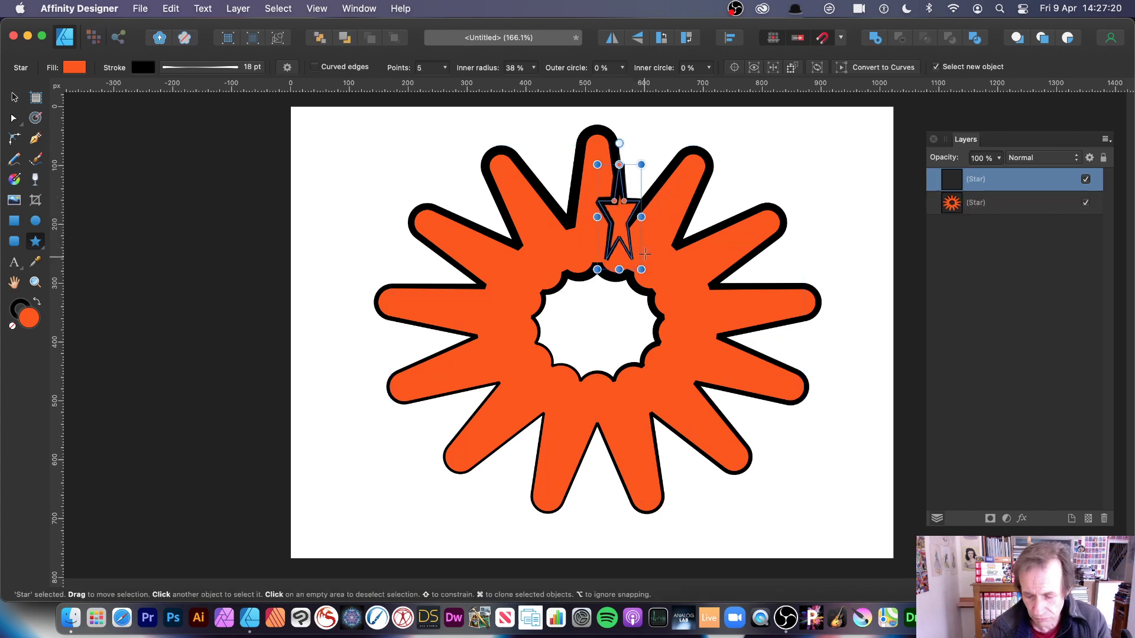
pyautogui.press('super+z')
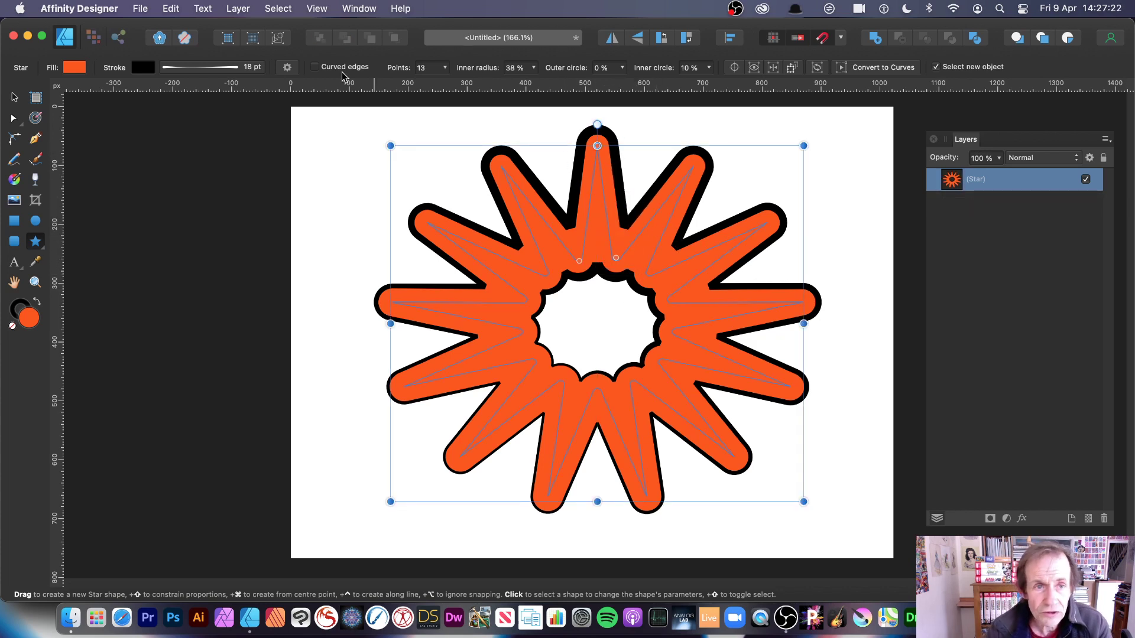
# Reduce the star to 5 points and thin its arms into spokes with inner circle 61%.
pyautogui.click(445, 67)
pyautogui.moveTo(443, 85); pyautogui.dragTo(424, 88)
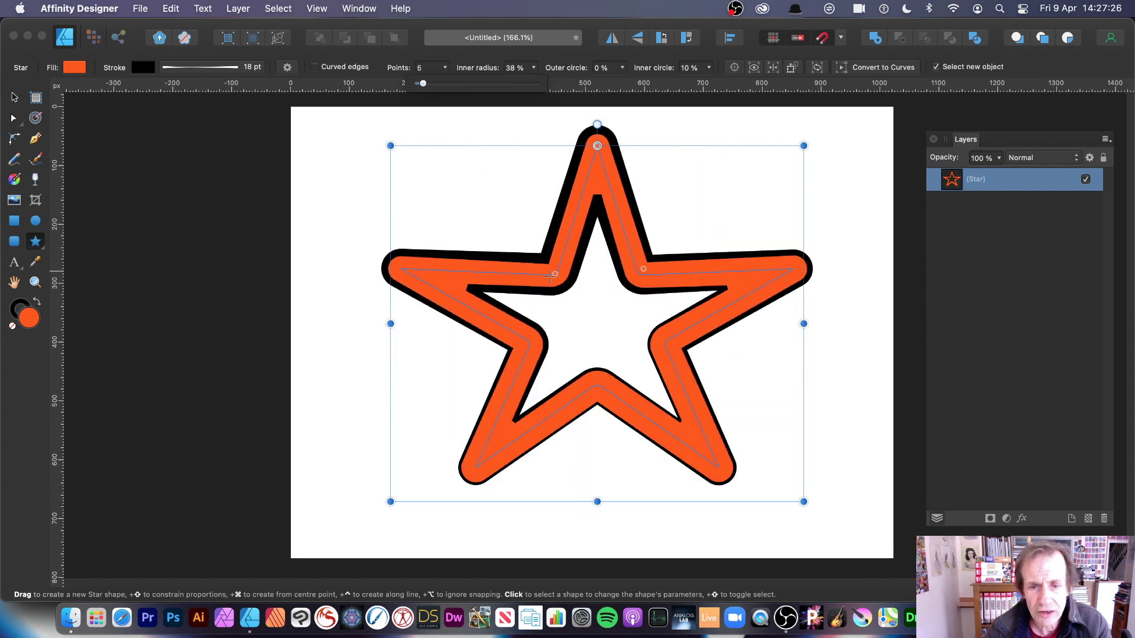
pyautogui.moveTo(554, 274); pyautogui.dragTo(579, 300)
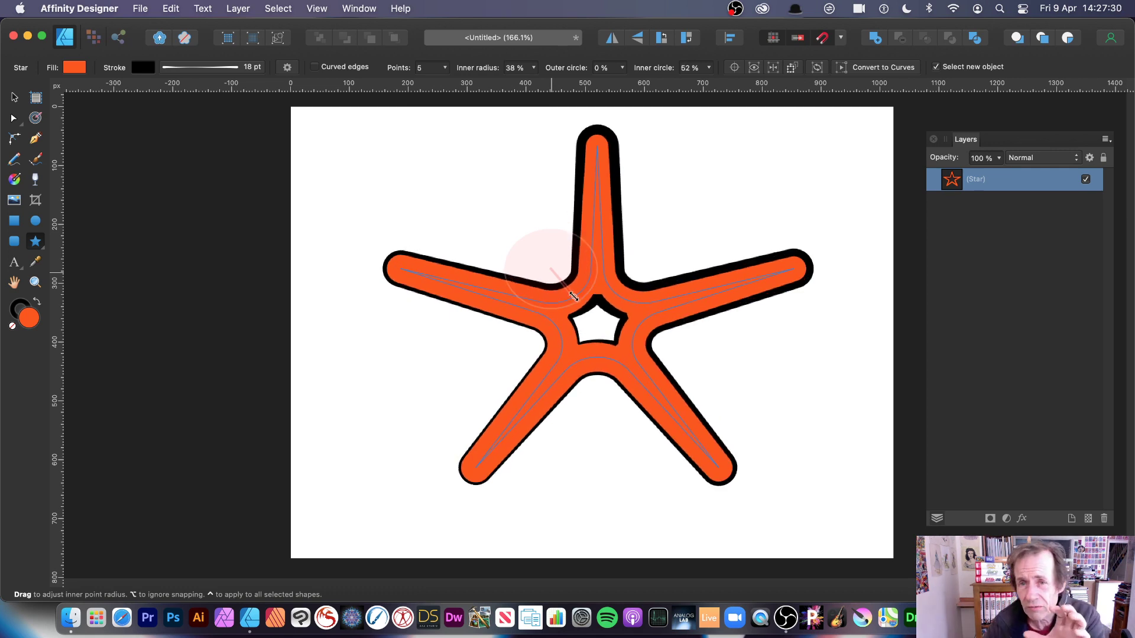
pyautogui.moveTo(579, 303); pyautogui.dragTo(580, 303)
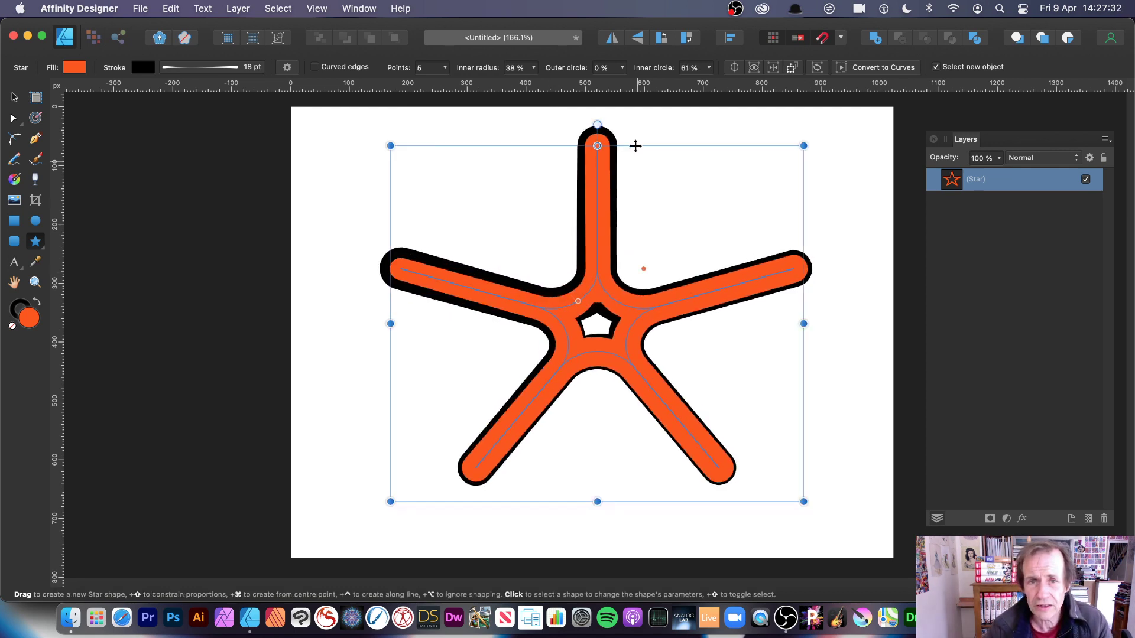
# Round the star tips into teardrop loops at 67% outer circle and adjust the 10.9 px contour.
pyautogui.click(621, 67)
pyautogui.moveTo(619, 84); pyautogui.dragTo(690, 101)
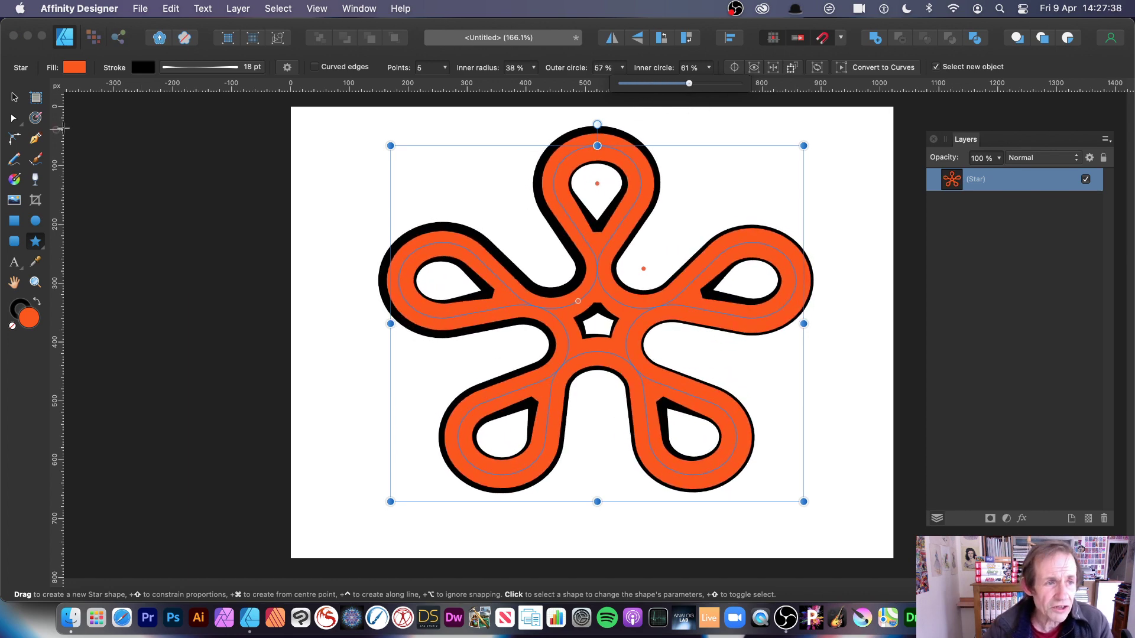
pyautogui.click(36, 118)
pyautogui.moveTo(547, 296)
pyautogui.mouseDown()
pyautogui.moveTo(539, 254)
pyautogui.moveTo(623, 288)
pyautogui.moveTo(563, 283)
pyautogui.mouseUp()
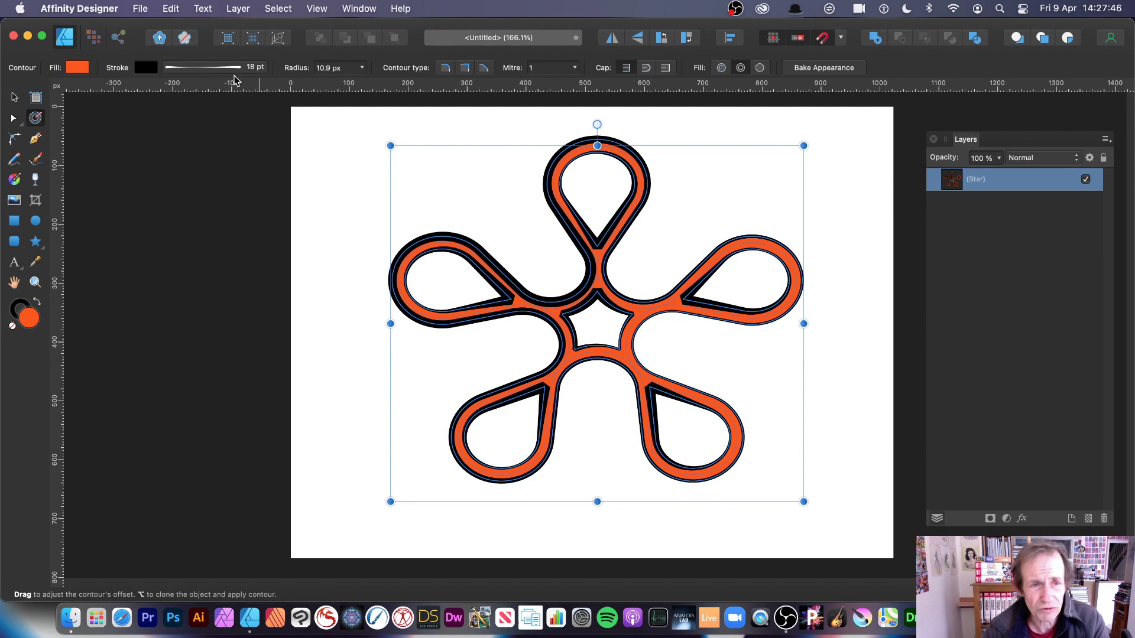
# Thin the flower's outline stroke to 5.5 pt and move it up and left.
pyautogui.click(256, 68)
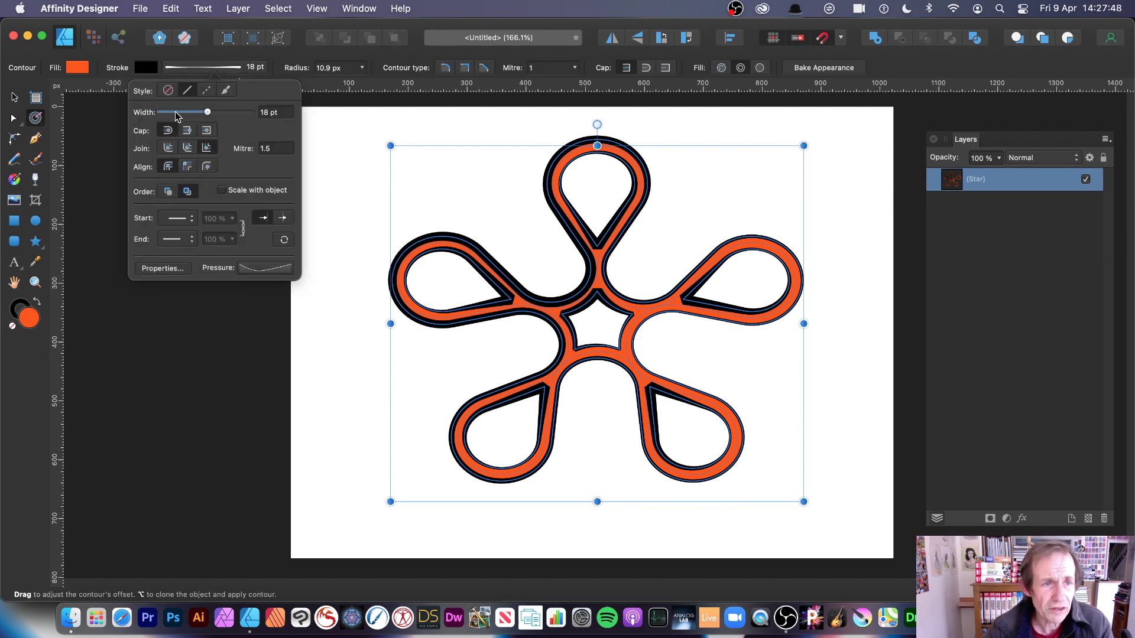
pyautogui.moveTo(209, 113)
pyautogui.mouseDown()
pyautogui.moveTo(170, 114)
pyautogui.moveTo(190, 113)
pyautogui.mouseUp()
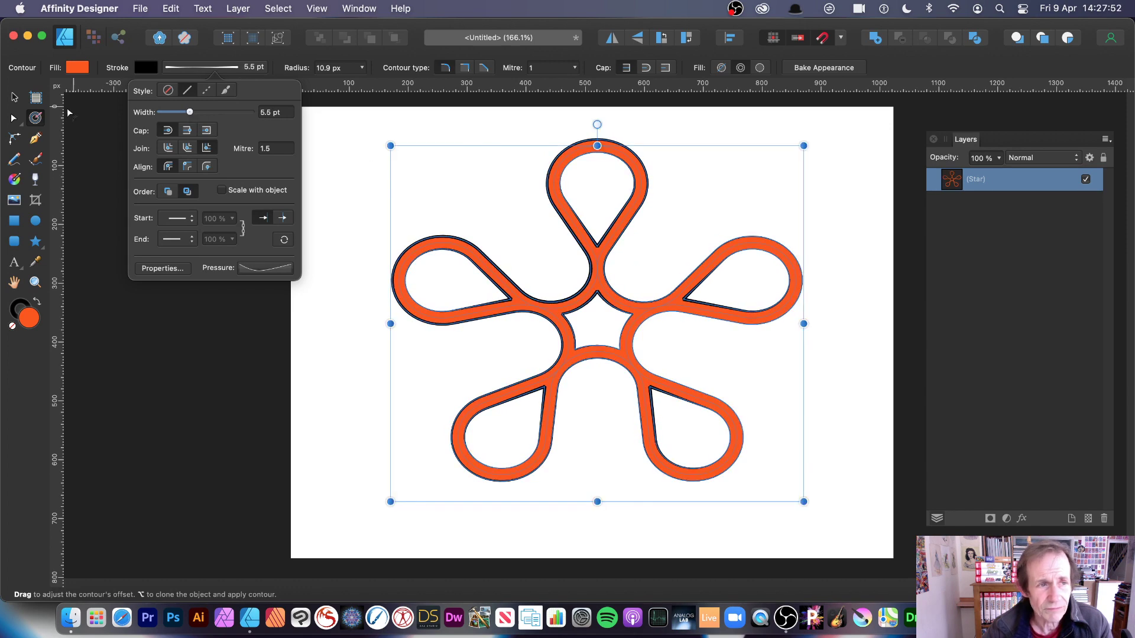
pyautogui.click(15, 98)
pyautogui.moveTo(531, 311)
pyautogui.mouseDown()
pyautogui.moveTo(506, 284)
pyautogui.moveTo(531, 276)
pyautogui.moveTo(547, 292)
pyautogui.moveTo(539, 310)
pyautogui.mouseUp()
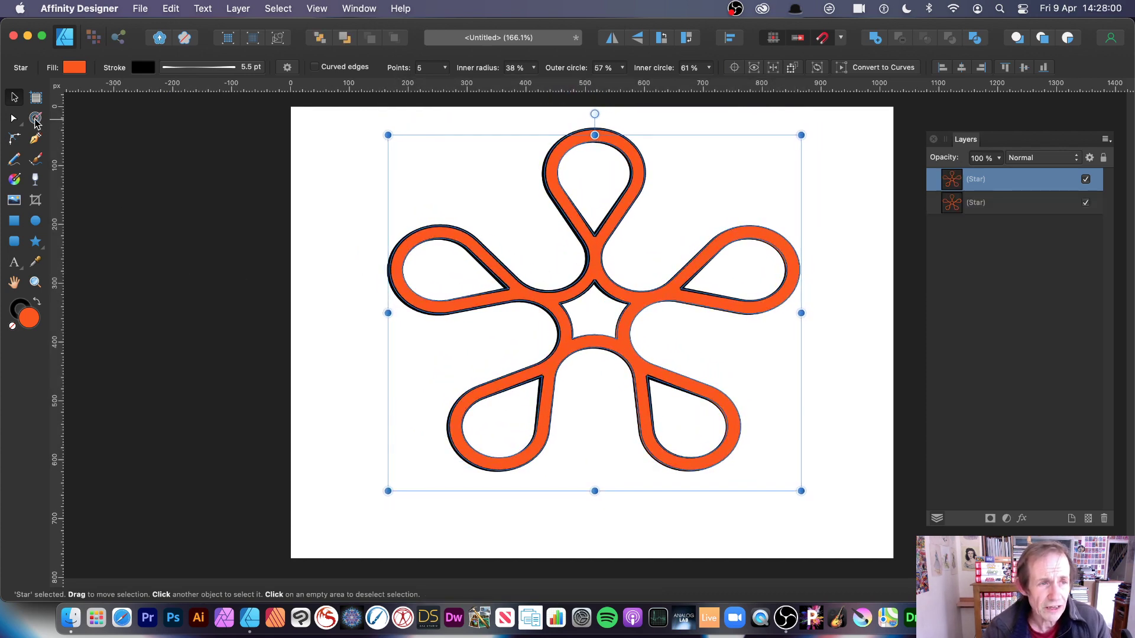
# Test a thicker contour on the flower, undo it, then delete the flower.
pyautogui.click(36, 120)
pyautogui.moveTo(565, 291); pyautogui.dragTo(593, 307)
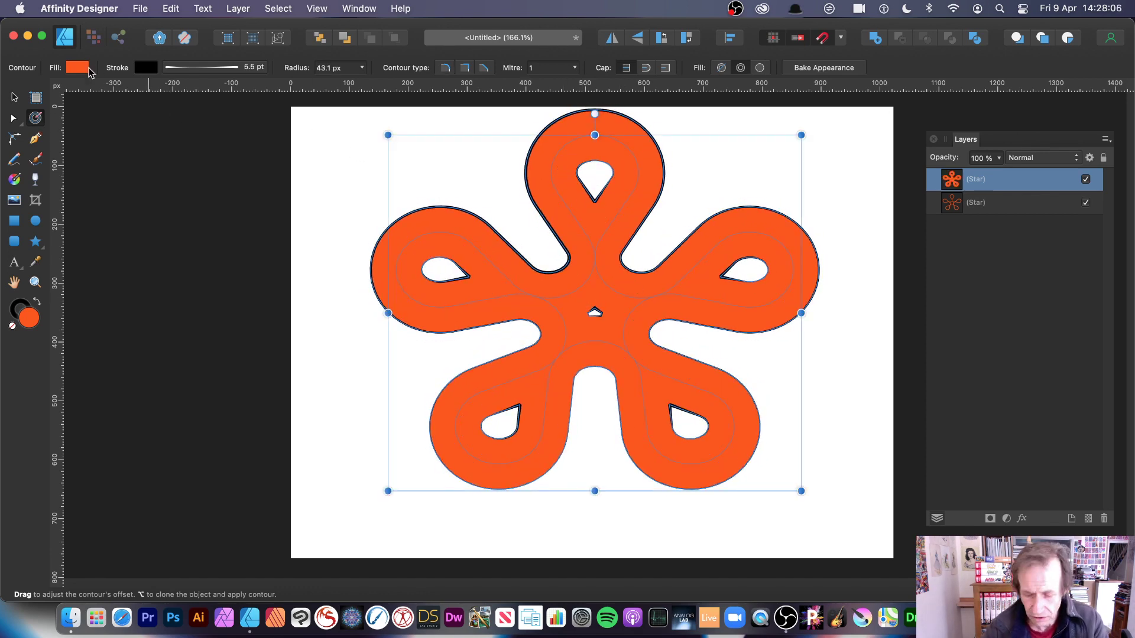
pyautogui.press('super+z')
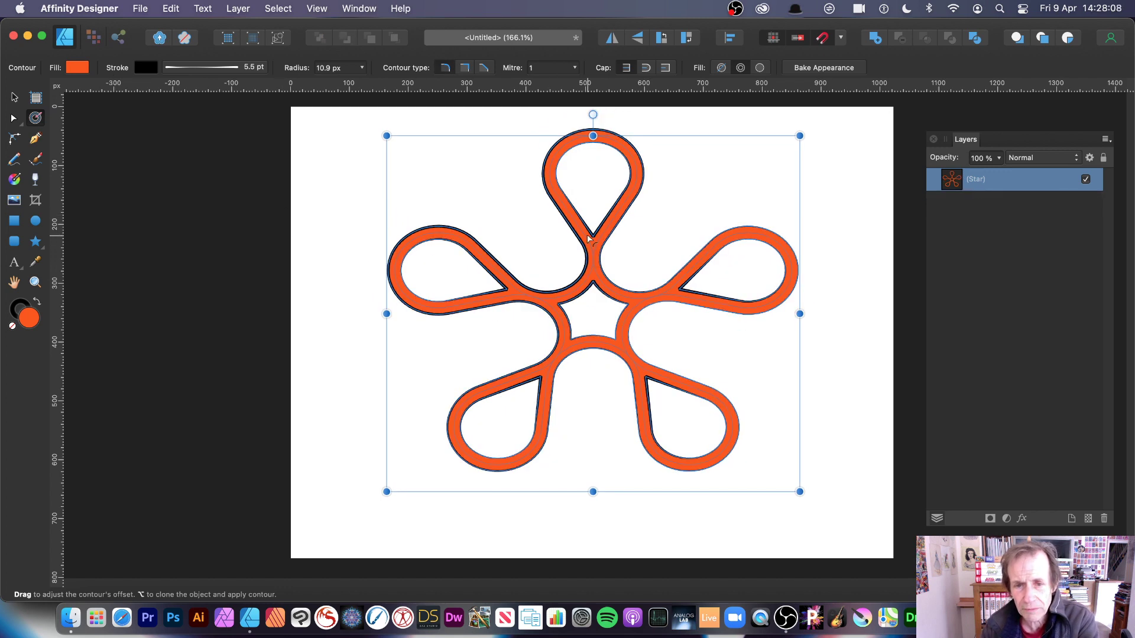
pyautogui.press('super+z')
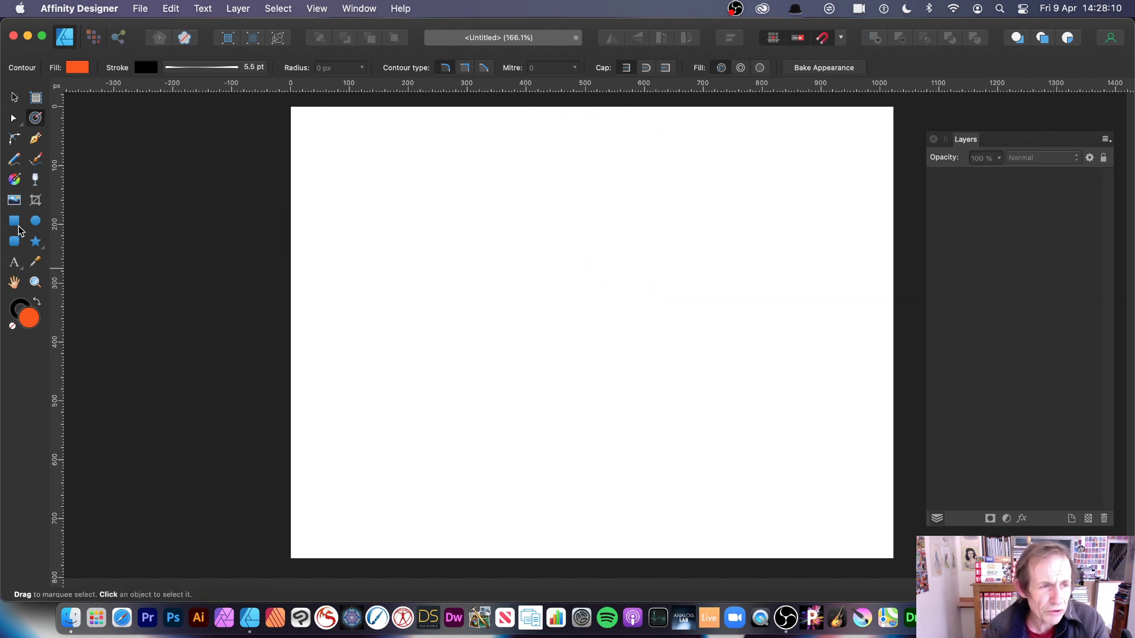
# Draw a five-node zigzag path with the Pen Tool and offset it with a -61 px contour.
pyautogui.click(35, 139)
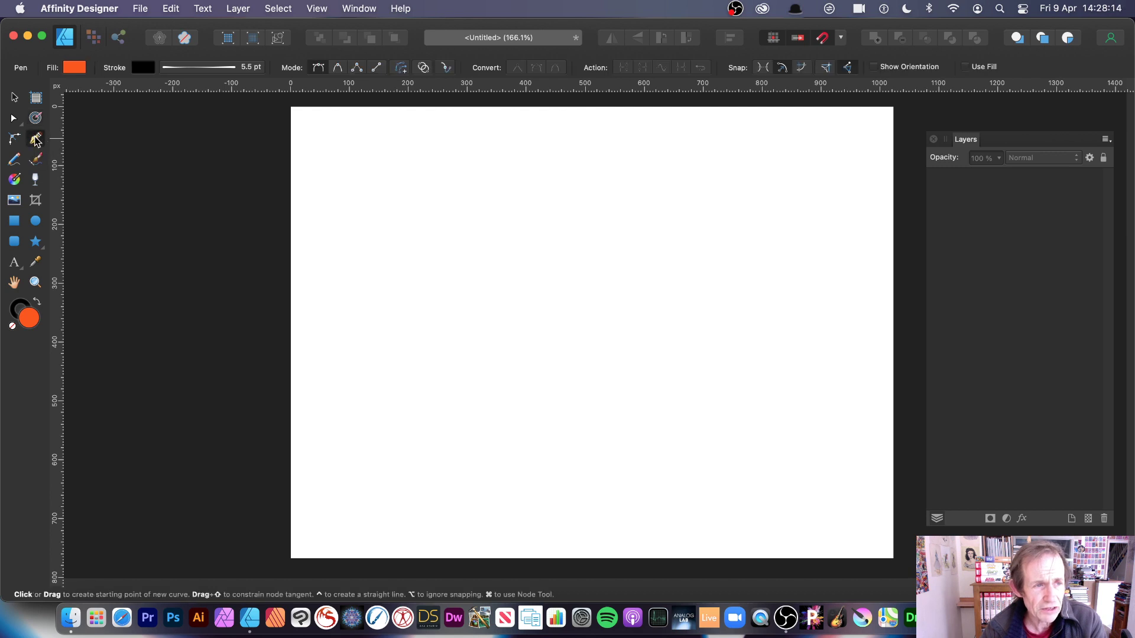
pyautogui.click(412, 306)
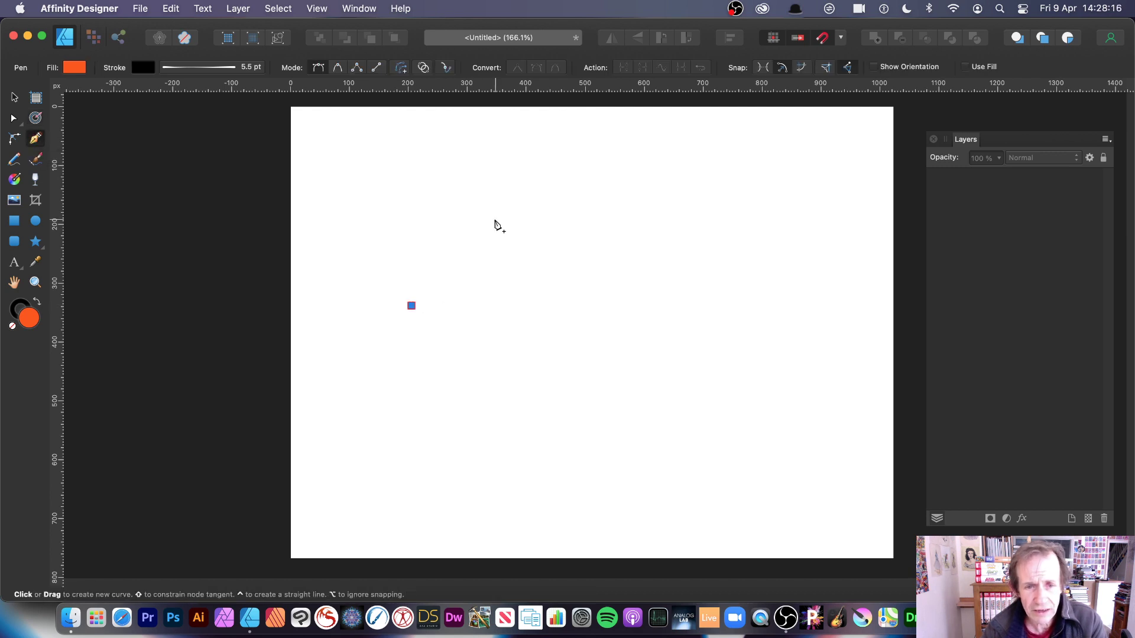
pyautogui.click(497, 218)
pyautogui.click(672, 369)
pyautogui.click(740, 216)
pyautogui.click(809, 402)
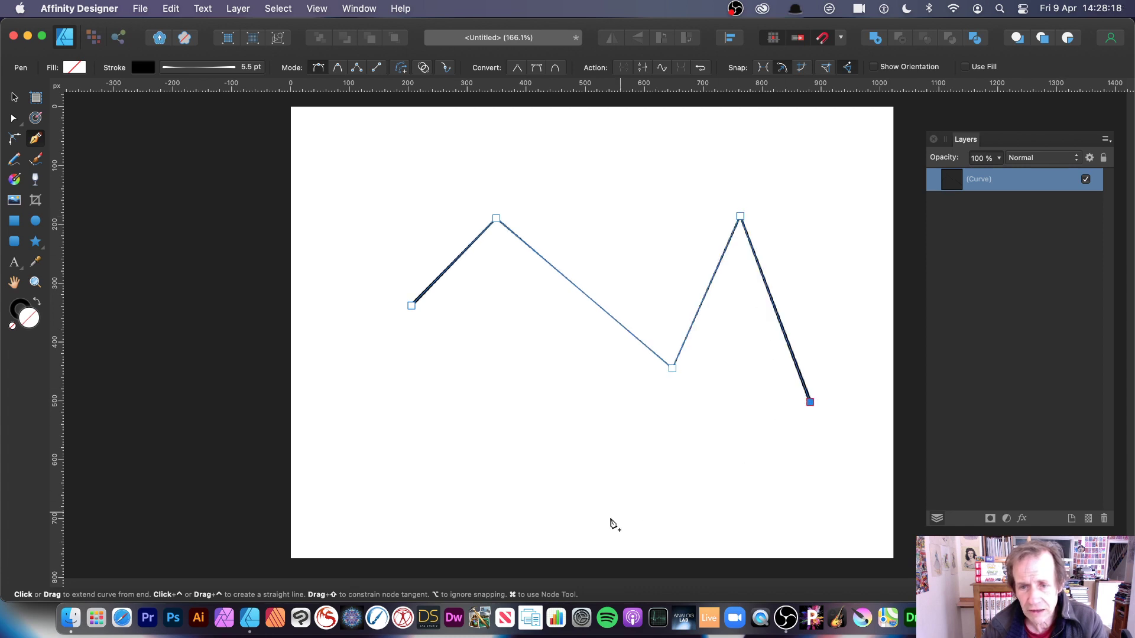
pyautogui.click(35, 118)
pyautogui.moveTo(562, 278); pyautogui.dragTo(526, 337)
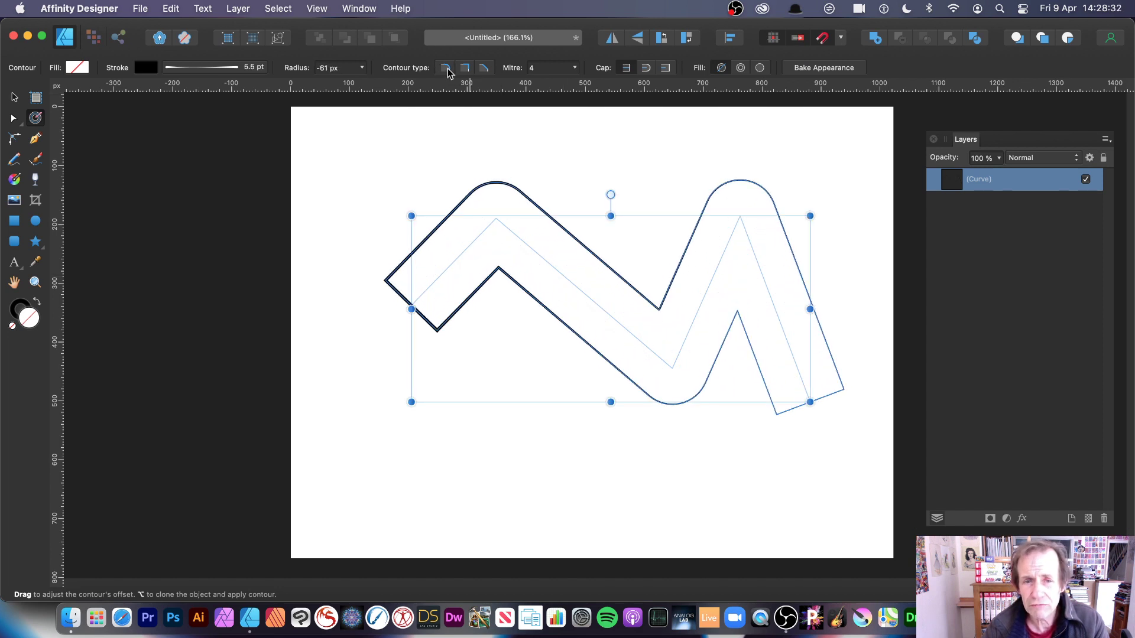
# Try mitre and bevel joins and several end caps, settling on rounded contour ends.
pyautogui.click(466, 69)
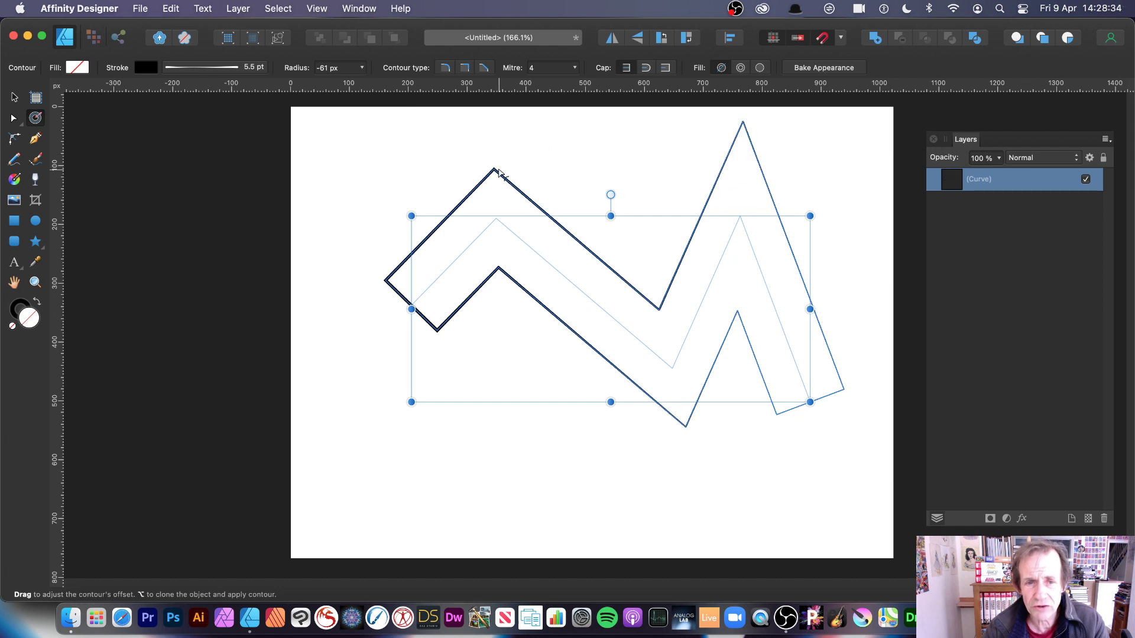
pyautogui.click(483, 68)
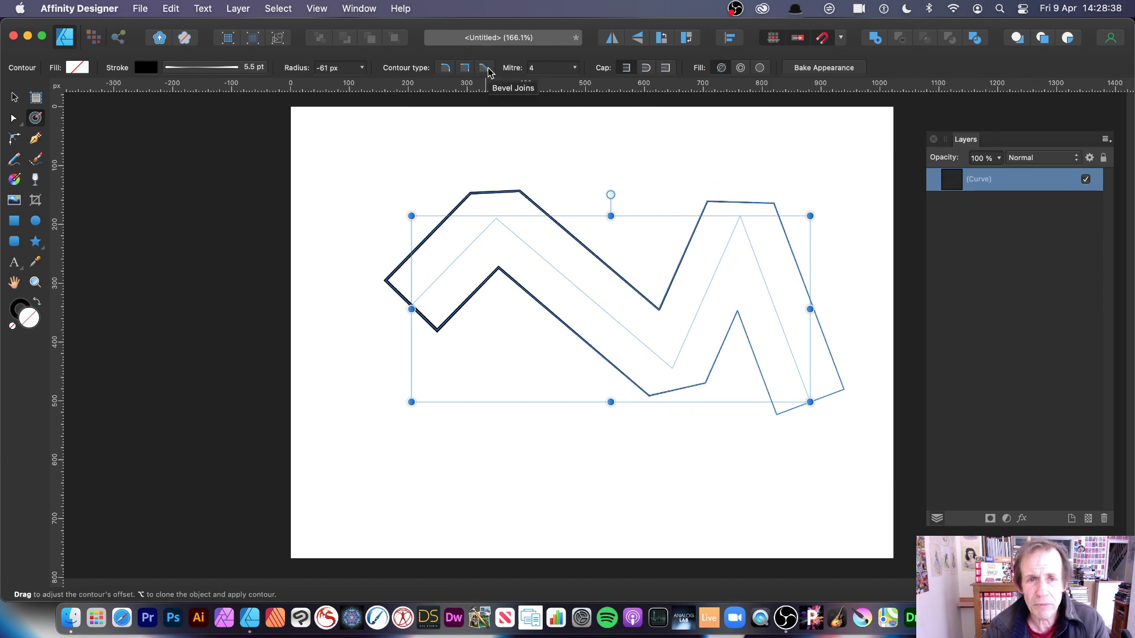
pyautogui.click(645, 68)
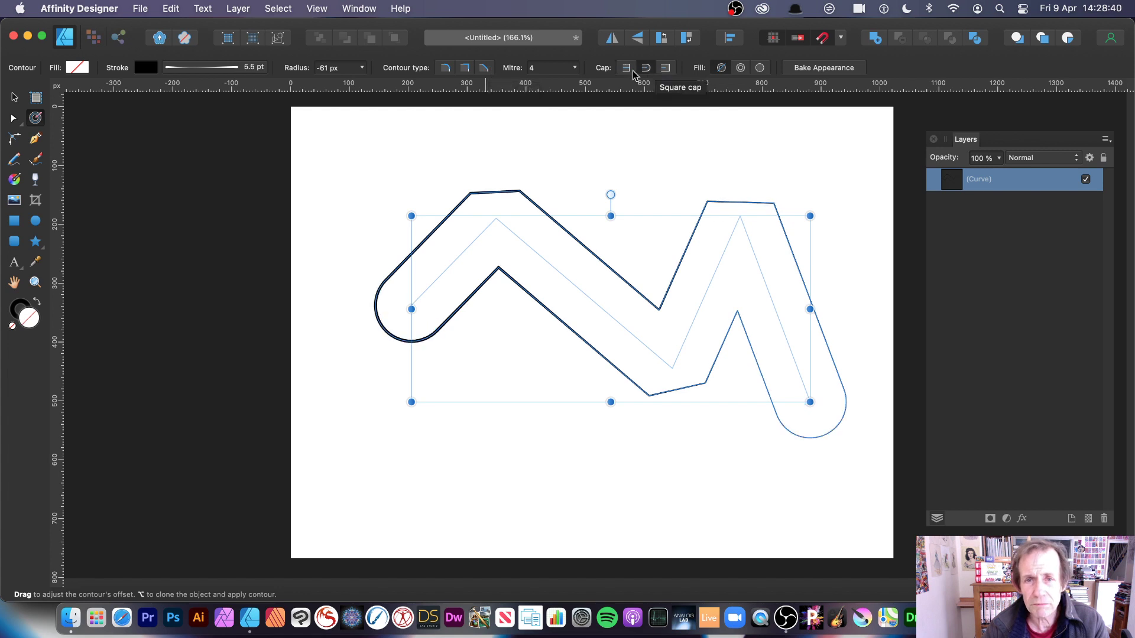
pyautogui.click(626, 68)
pyautogui.click(665, 67)
pyautogui.click(646, 67)
pyautogui.click(626, 68)
pyautogui.click(646, 67)
pyautogui.click(665, 67)
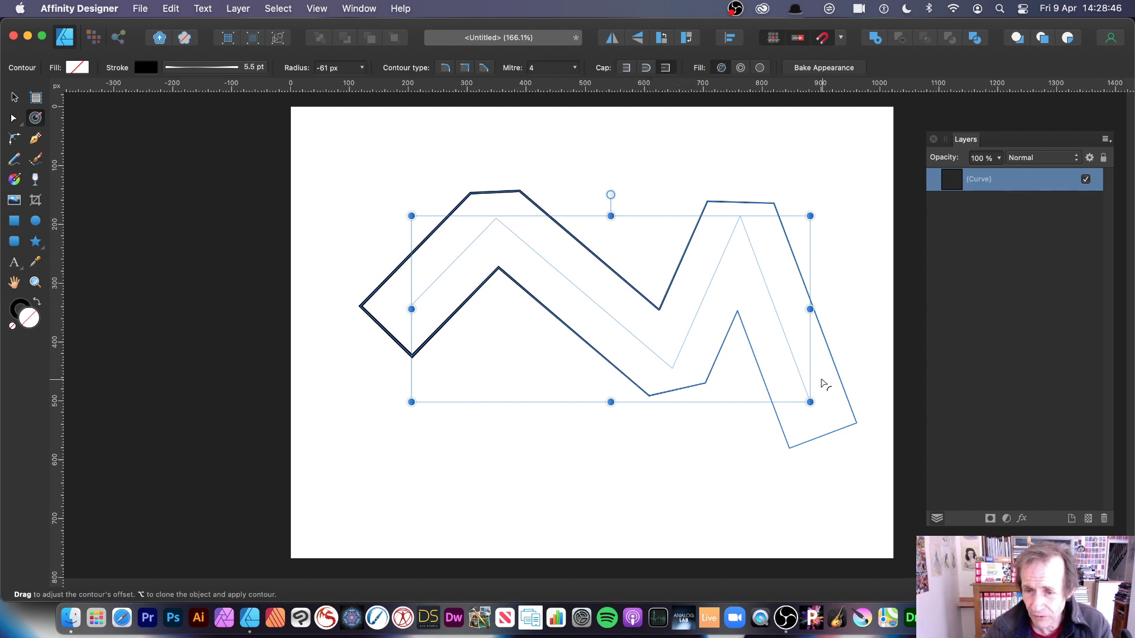
pyautogui.click(643, 68)
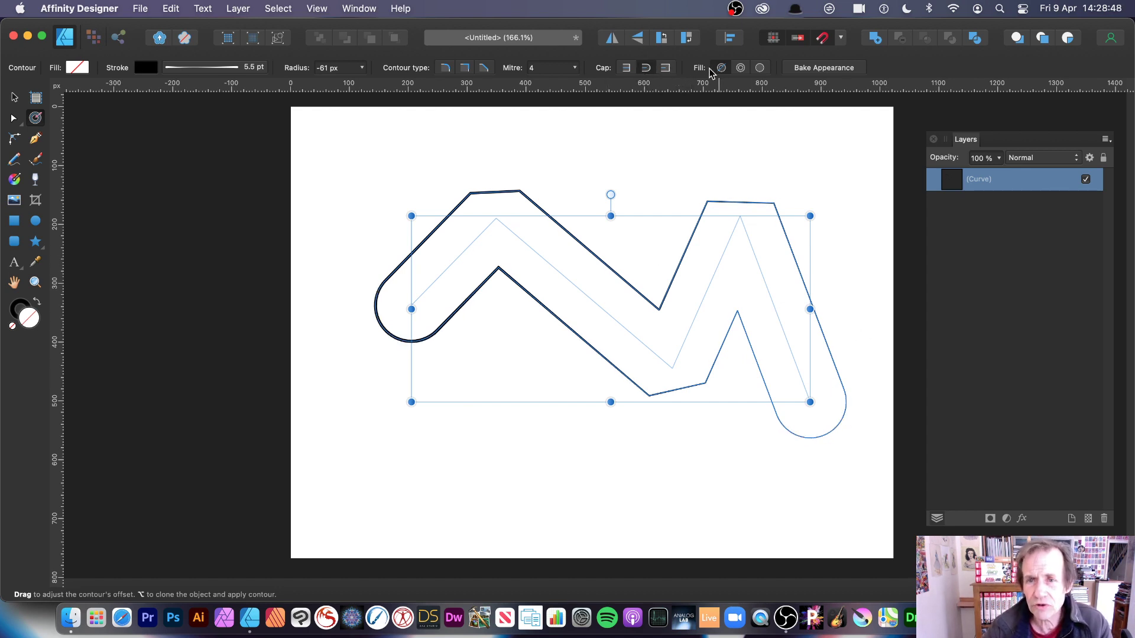
# Switch the contour's fill mode and drag the offset inward to about -15 px.
pyautogui.click(761, 69)
pyautogui.moveTo(543, 271); pyautogui.dragTo(572, 274)
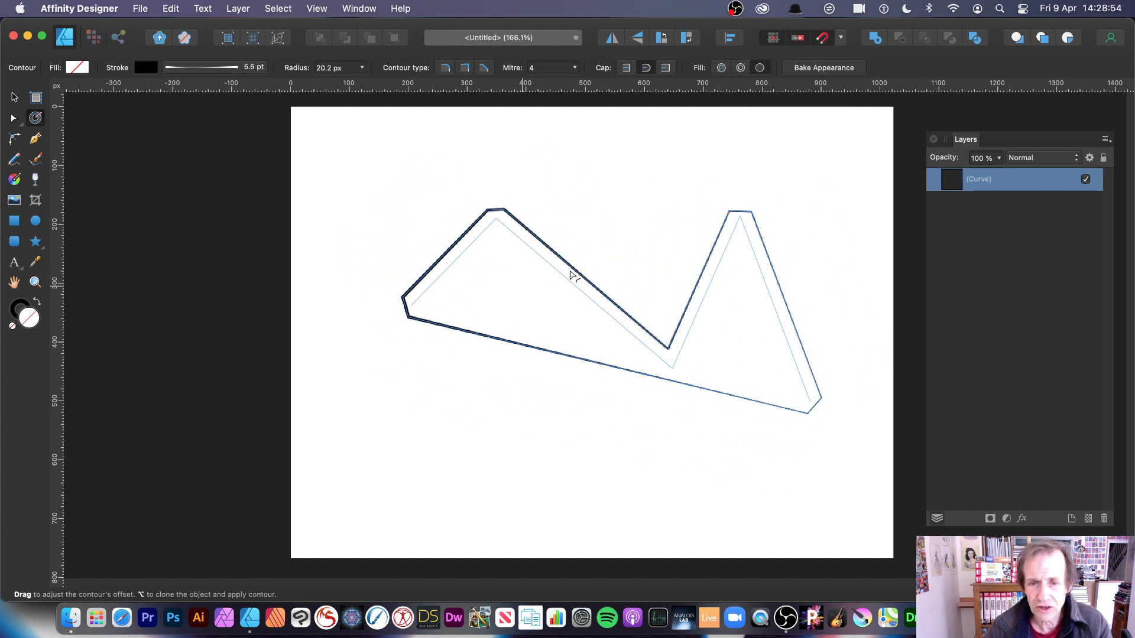
pyautogui.moveTo(674, 291); pyautogui.dragTo(704, 129)
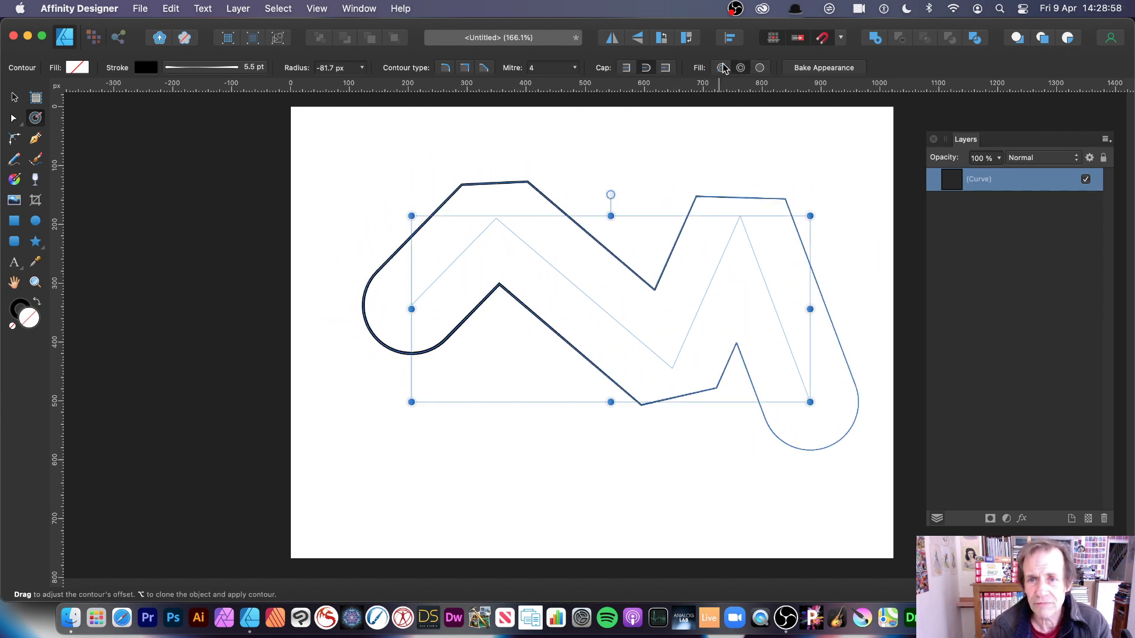
pyautogui.moveTo(666, 218); pyautogui.dragTo(721, 251)
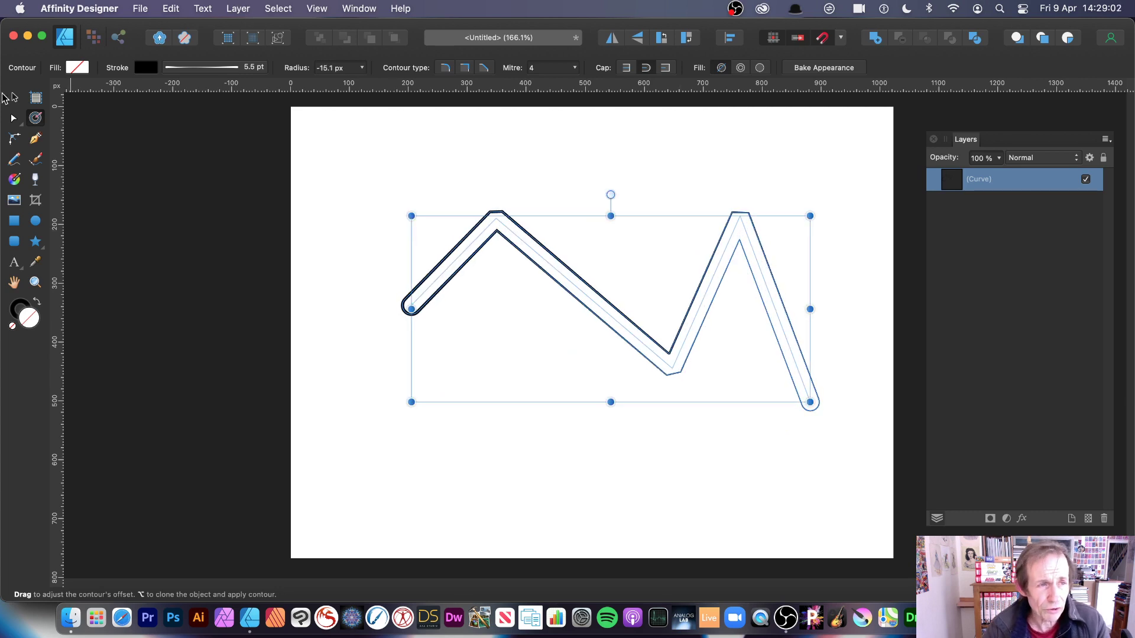
# Clone the zigzag into three copies and select all of them.
pyautogui.click(16, 99)
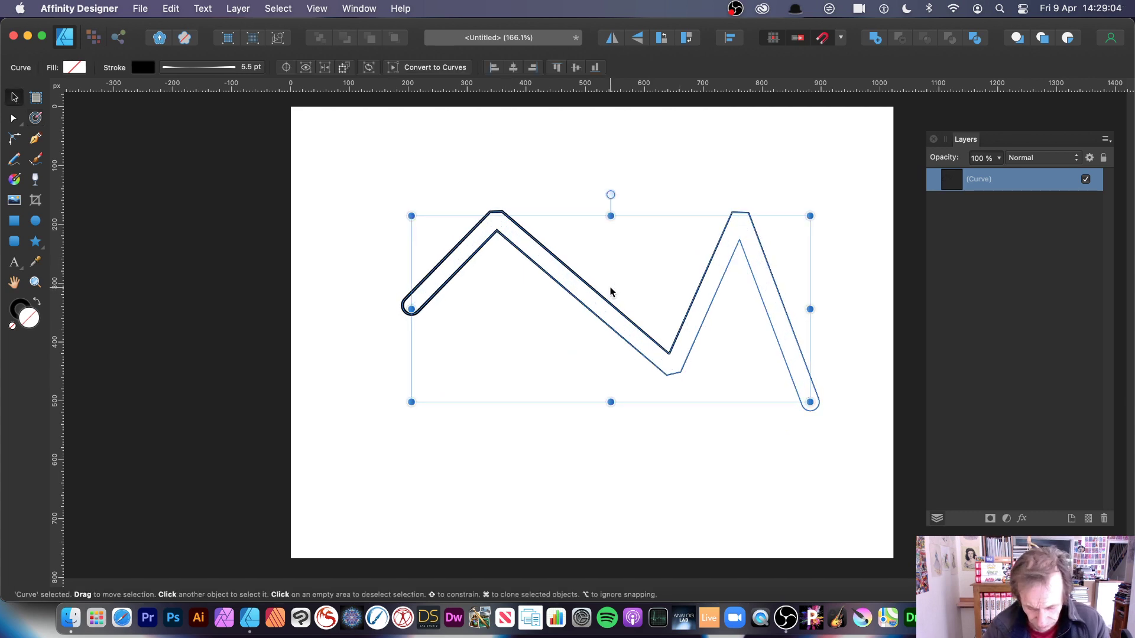
pyautogui.moveTo(654, 337)
pyautogui.mouseDown()
pyautogui.moveTo(644, 290)
pyautogui.moveTo(641, 358)
pyautogui.moveTo(666, 395)
pyautogui.moveTo(654, 392)
pyautogui.moveTo(653, 414)
pyautogui.mouseUp()
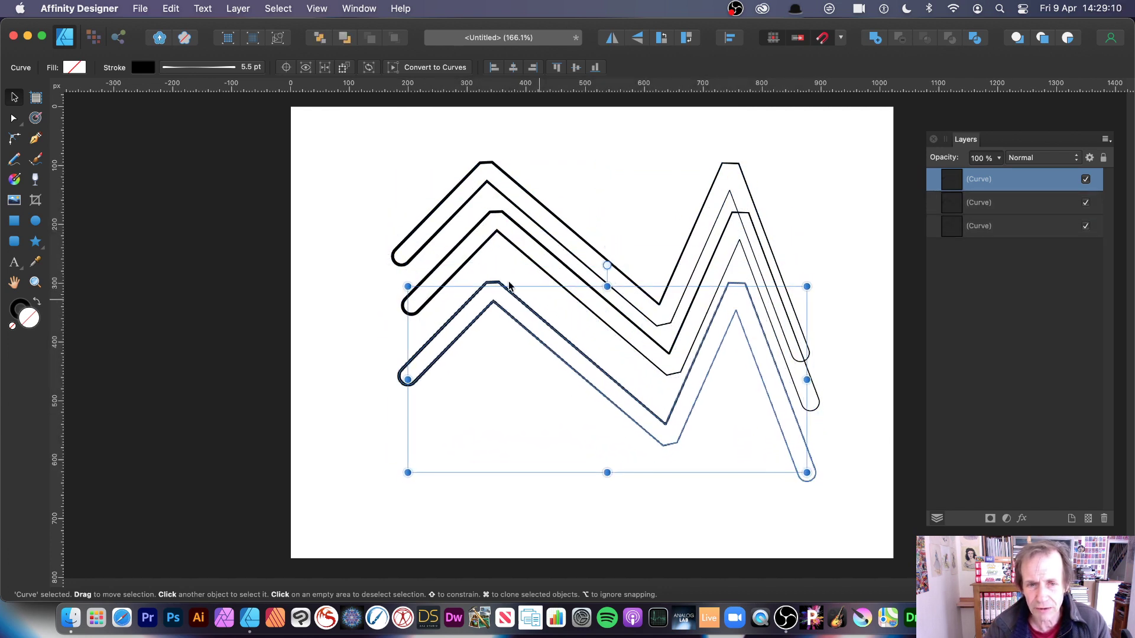
pyautogui.moveTo(341, 119); pyautogui.dragTo(868, 516)
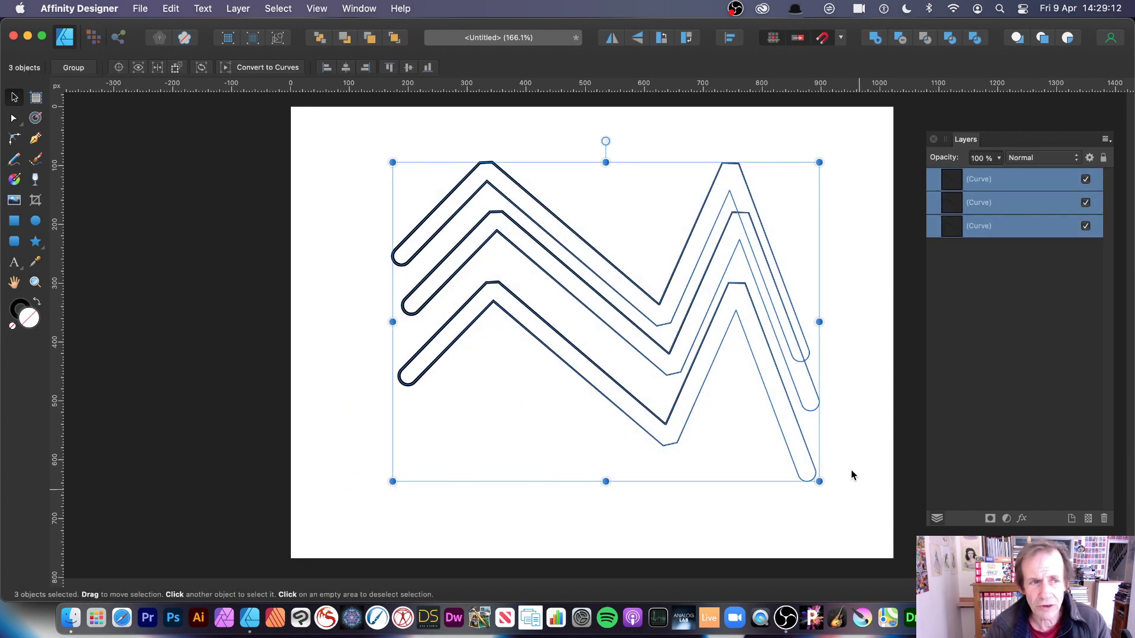
# Contour all three zigzags with bevel corners, square caps, fill mode and an outward offset.
pyautogui.click(35, 119)
pyautogui.moveTo(591, 283); pyautogui.dragTo(549, 331)
pyautogui.click(465, 68)
pyautogui.click(484, 68)
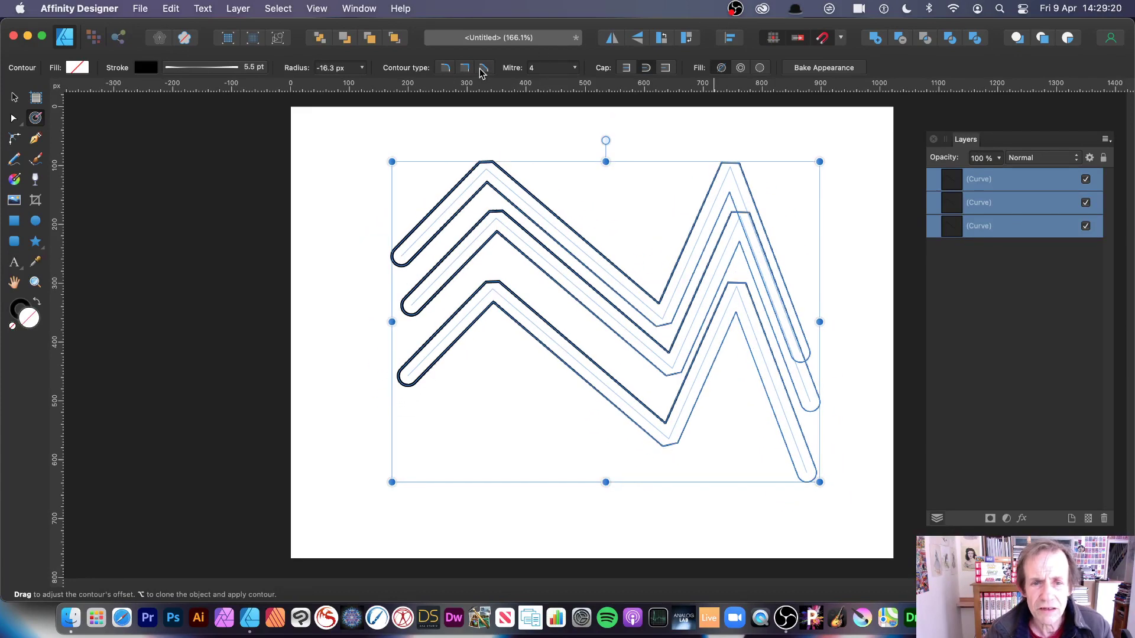
pyautogui.click(665, 68)
pyautogui.click(762, 68)
pyautogui.moveTo(713, 233); pyautogui.dragTo(605, 263)
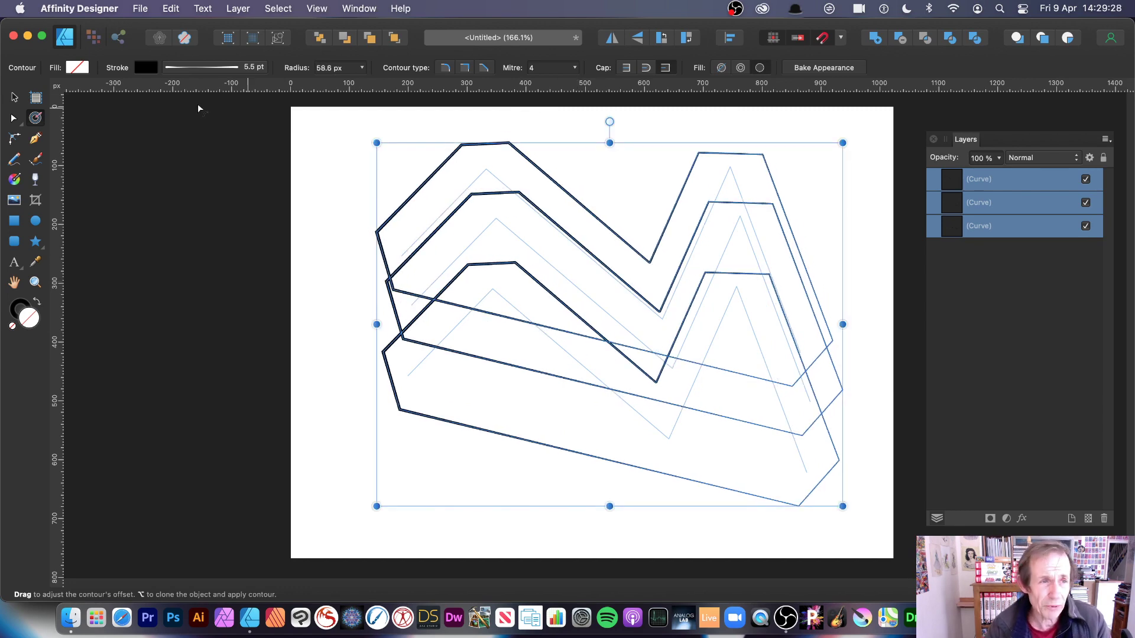
# Shrink the three contoured shapes toward the lower right, then delete them.
pyautogui.click(15, 98)
pyautogui.moveTo(376, 142); pyautogui.dragTo(516, 252)
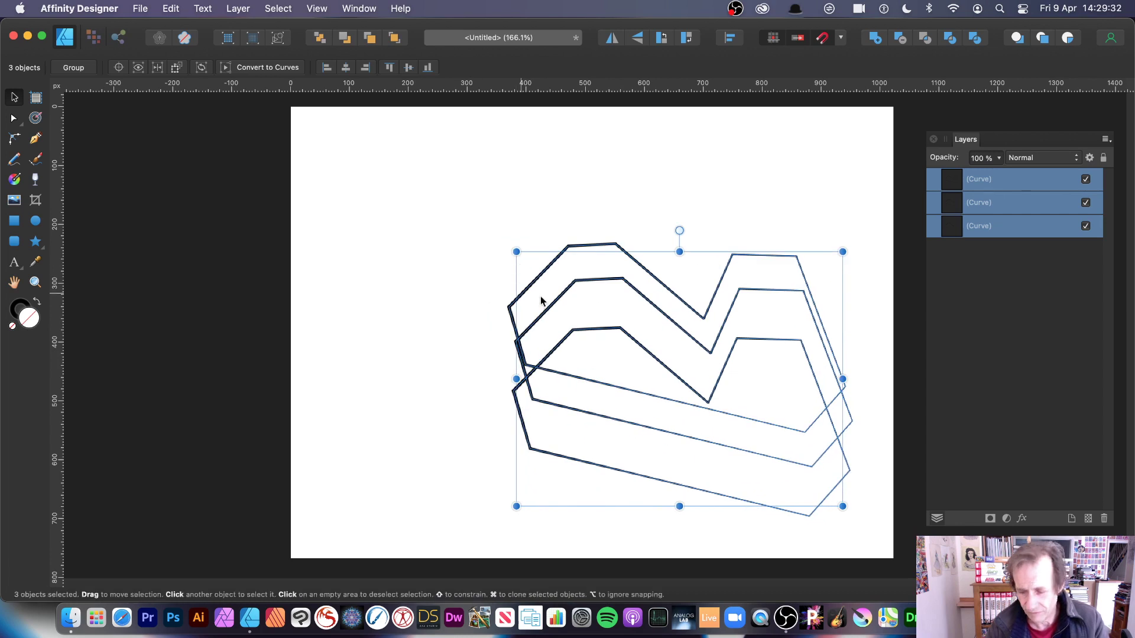
pyautogui.press('Delete')
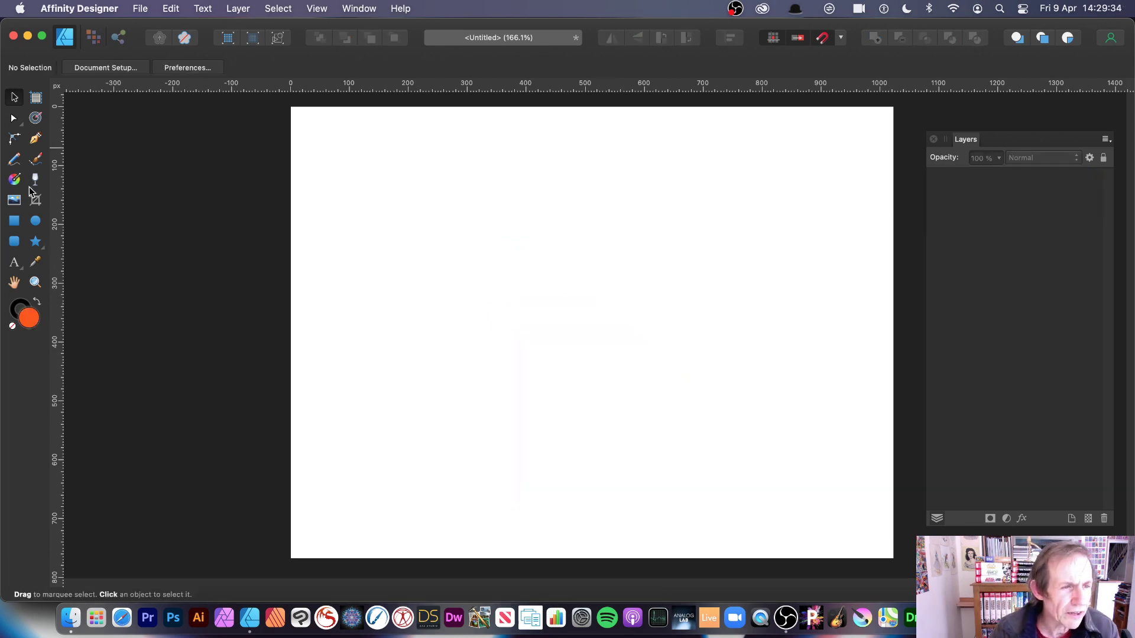
# Draw a looping Pen path through five smooth nodes, then nudge it down and left.
pyautogui.click(35, 140)
pyautogui.click(395, 307)
pyautogui.moveTo(463, 200); pyautogui.dragTo(610, 270)
pyautogui.moveTo(619, 360); pyautogui.dragTo(909, 276)
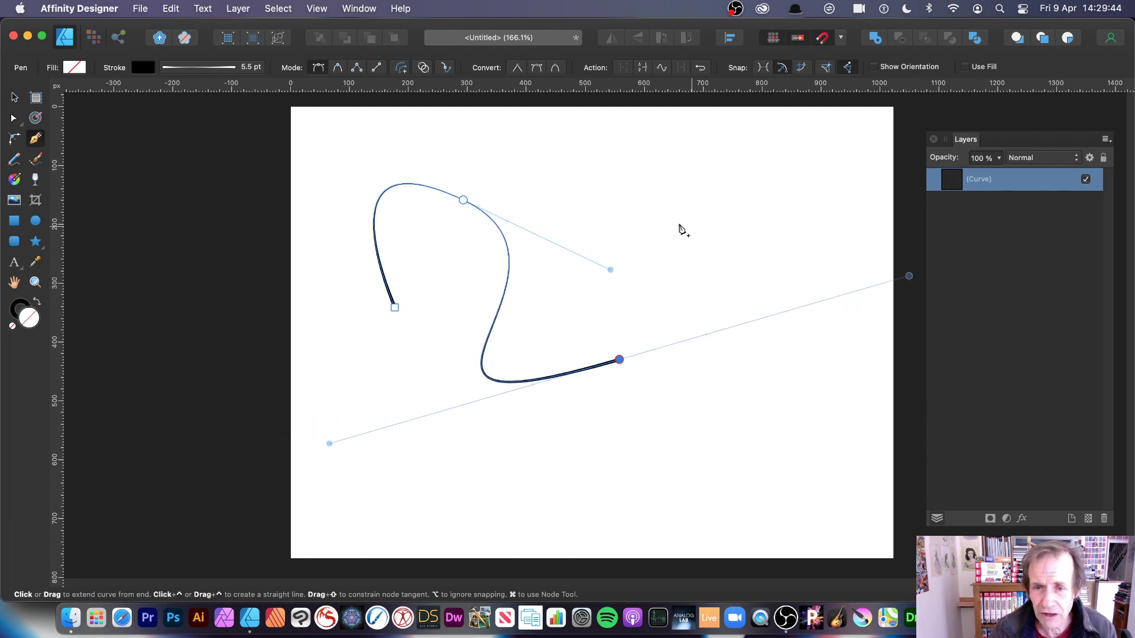
pyautogui.moveTo(729, 197); pyautogui.dragTo(617, 131)
pyautogui.moveTo(493, 146); pyautogui.dragTo(443, 145)
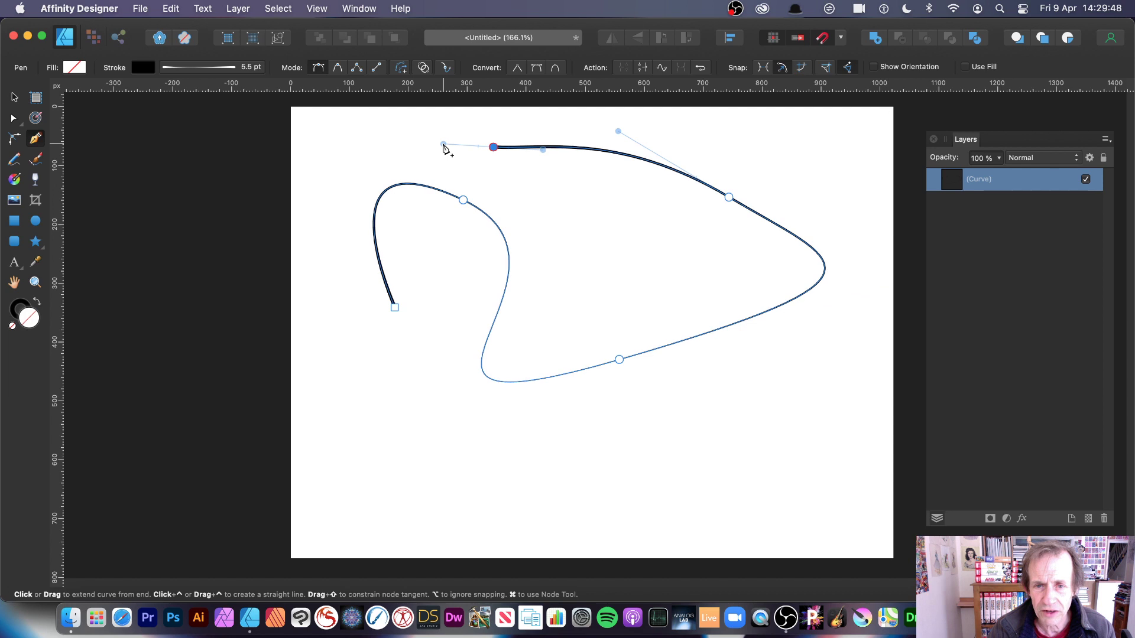
pyautogui.click(14, 97)
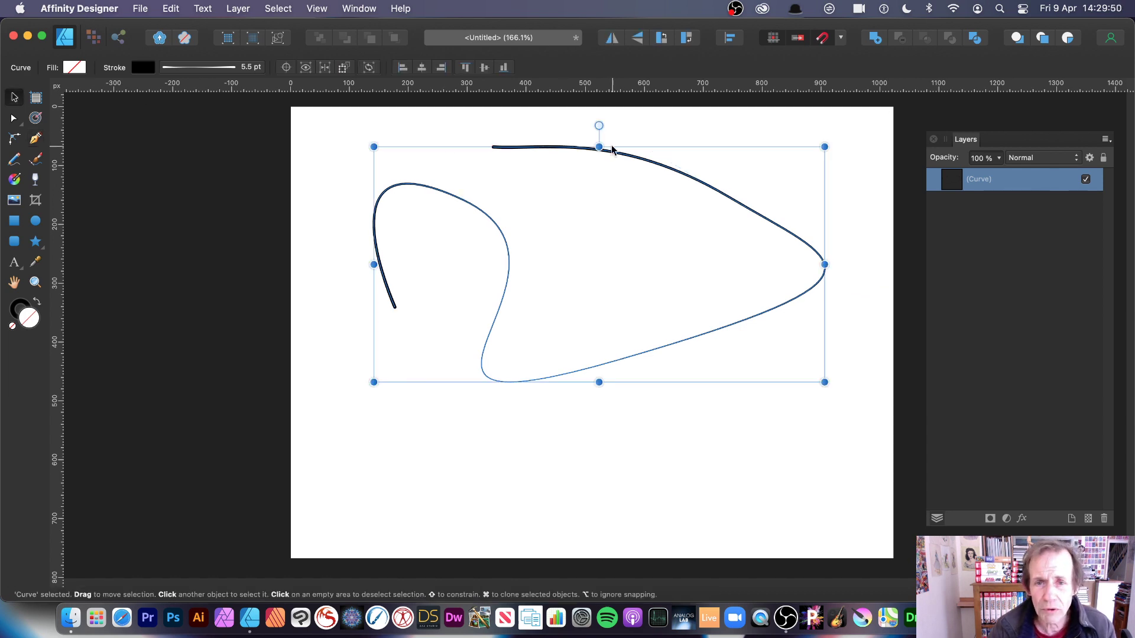
pyautogui.moveTo(633, 153); pyautogui.dragTo(619, 183)
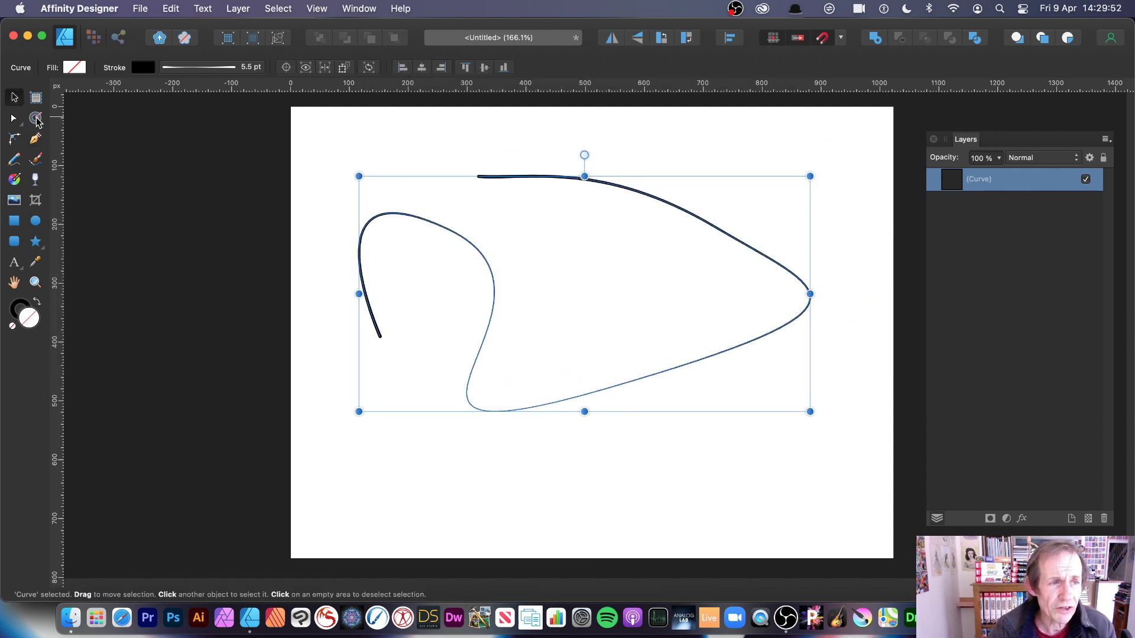
# Contour the curve into a thick open band and bake its appearance.
pyautogui.click(36, 119)
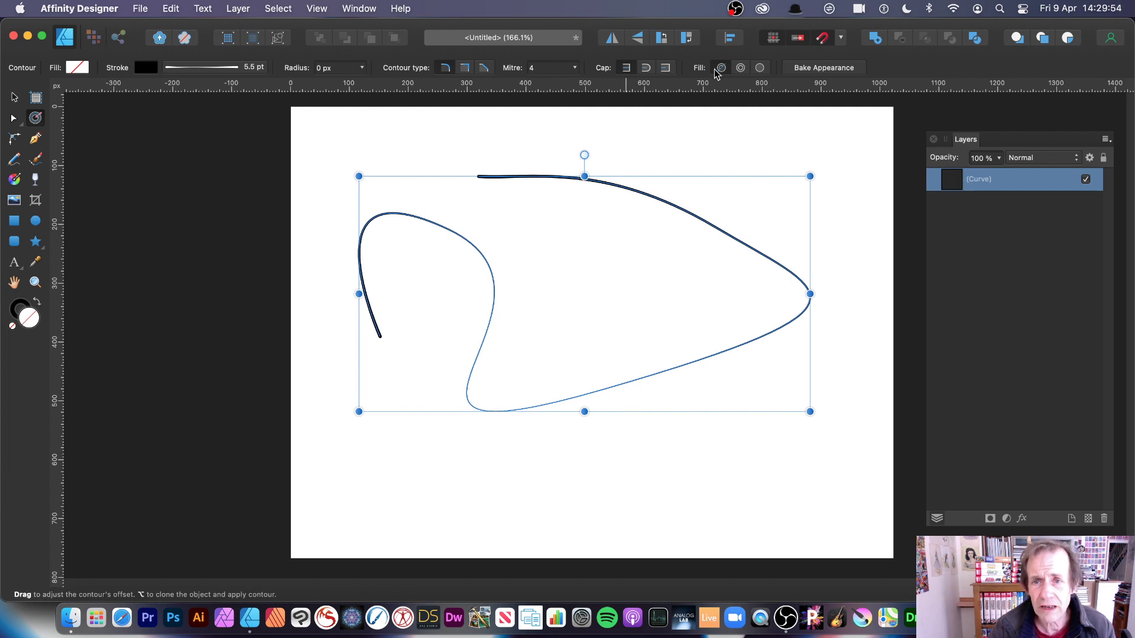
pyautogui.moveTo(674, 213); pyautogui.dragTo(663, 241)
pyautogui.click(760, 68)
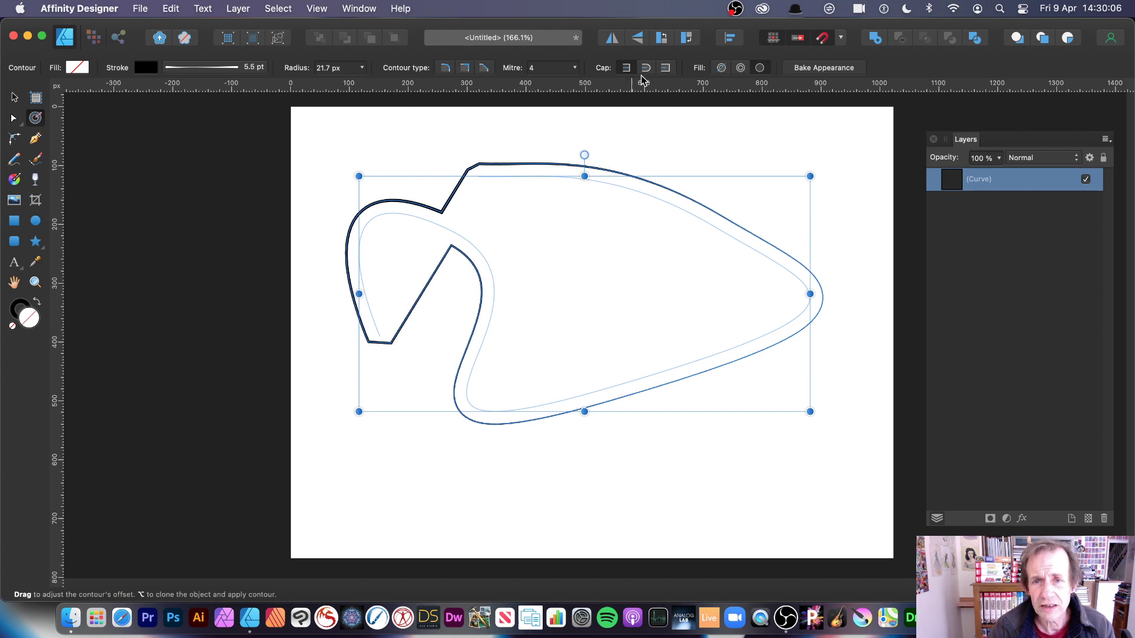
pyautogui.click(724, 68)
pyautogui.moveTo(609, 197)
pyautogui.mouseDown()
pyautogui.moveTo(598, 208)
pyautogui.moveTo(654, 183)
pyautogui.moveTo(618, 213)
pyautogui.mouseUp()
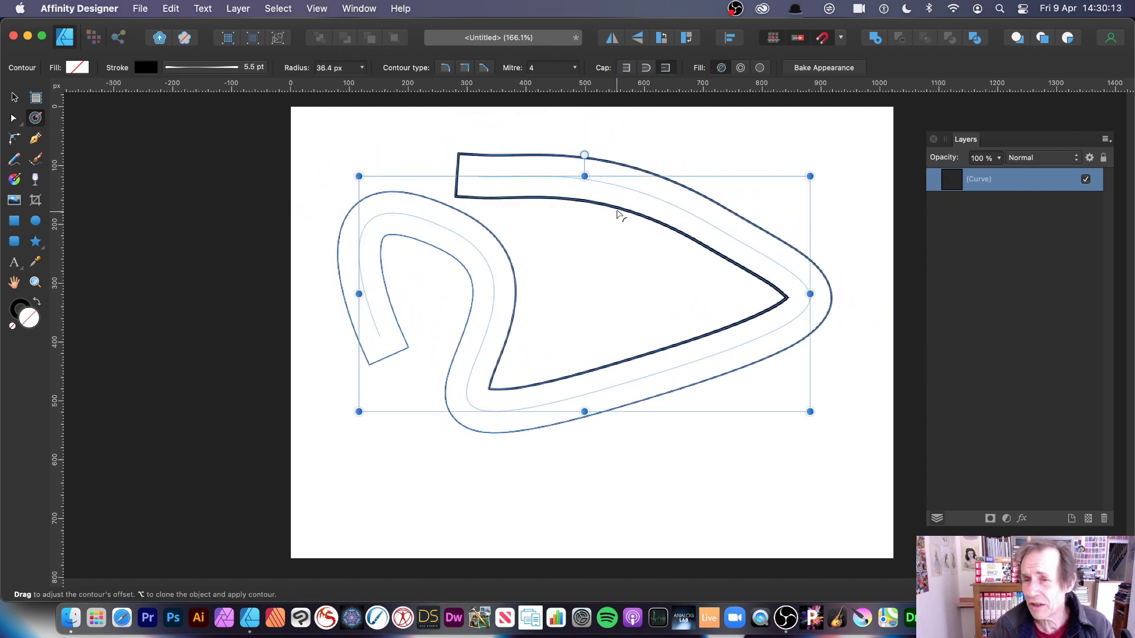
pyautogui.click(824, 69)
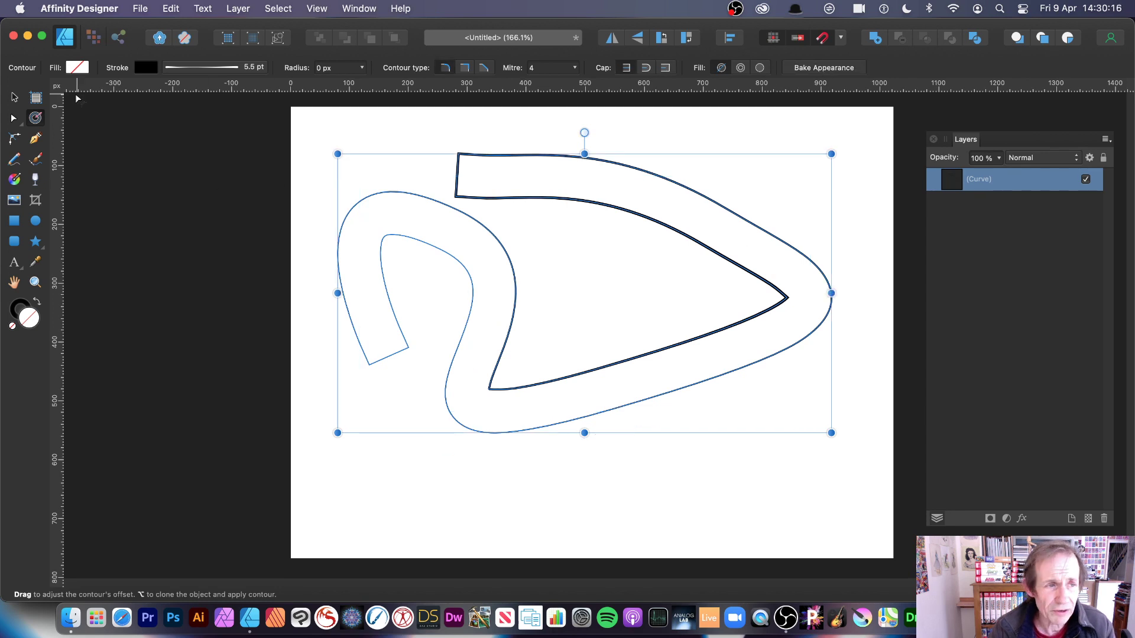
# Distort the baked band's lower edge with the Node Tool, then delete it.
pyautogui.click(19, 123)
pyautogui.click(73, 121)
pyautogui.moveTo(306, 115); pyautogui.dragTo(886, 456)
pyautogui.click(795, 359)
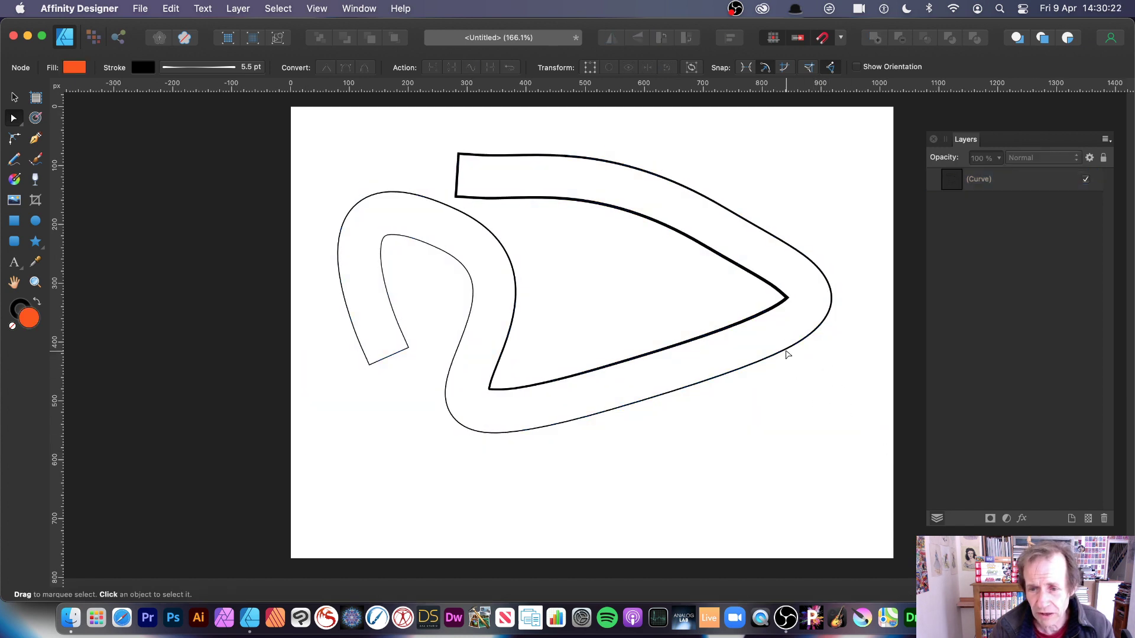
pyautogui.click(785, 349)
pyautogui.moveTo(785, 349); pyautogui.dragTo(728, 350)
pyautogui.press('Delete')
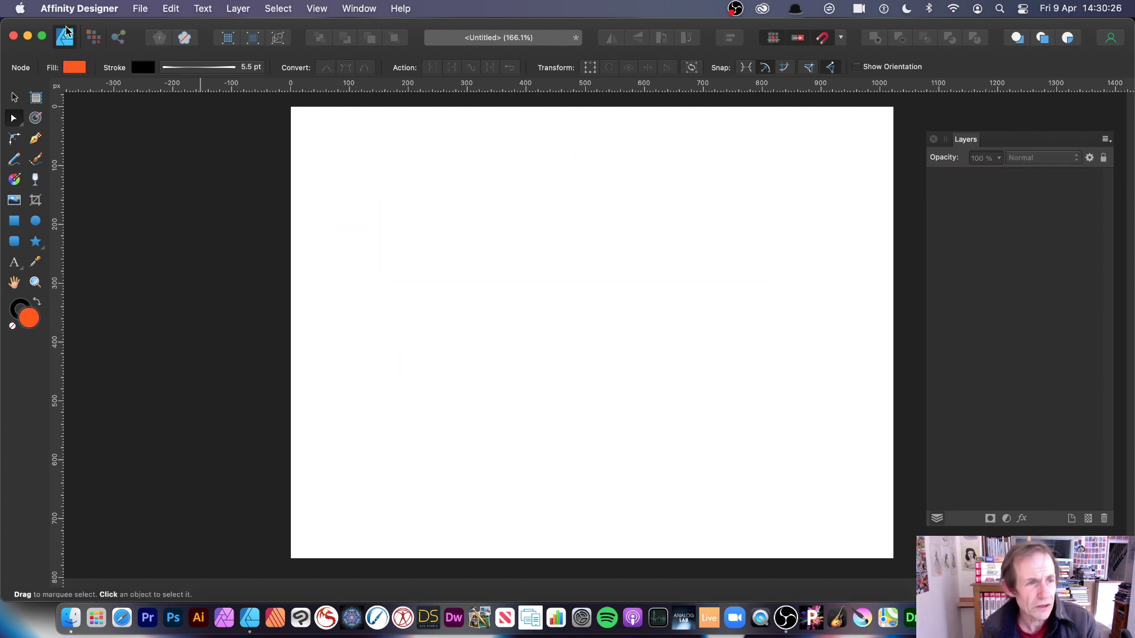
# Draw a five-point open zigzag, then drag its left peak higher and slightly left.
pyautogui.click(35, 140)
pyautogui.click(438, 308)
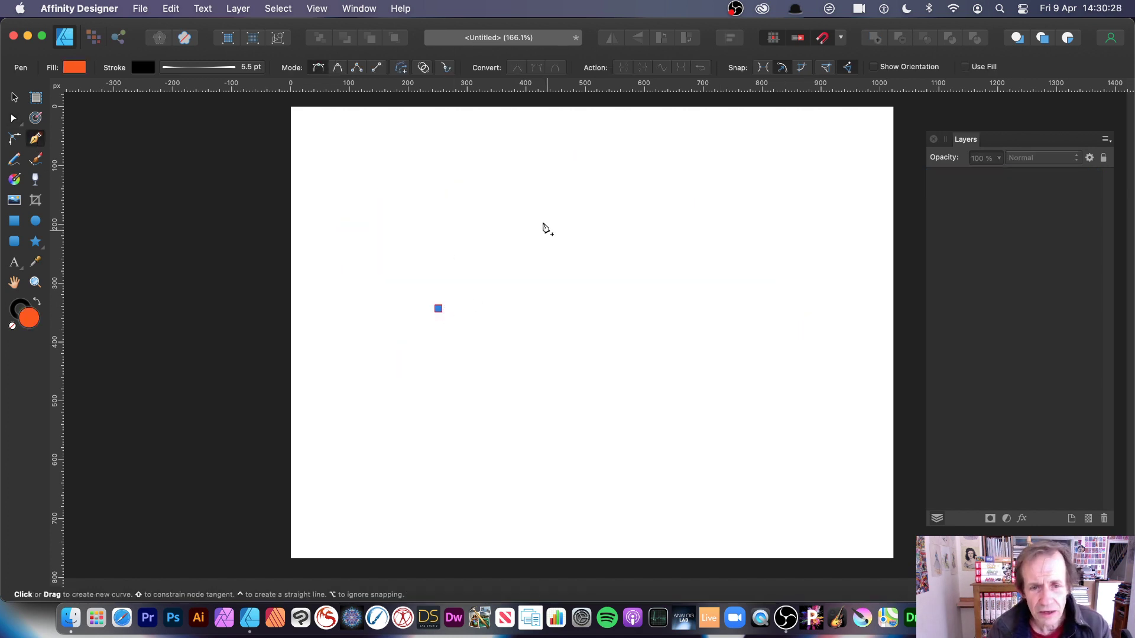
pyautogui.click(536, 214)
pyautogui.click(661, 358)
pyautogui.click(746, 231)
pyautogui.click(776, 340)
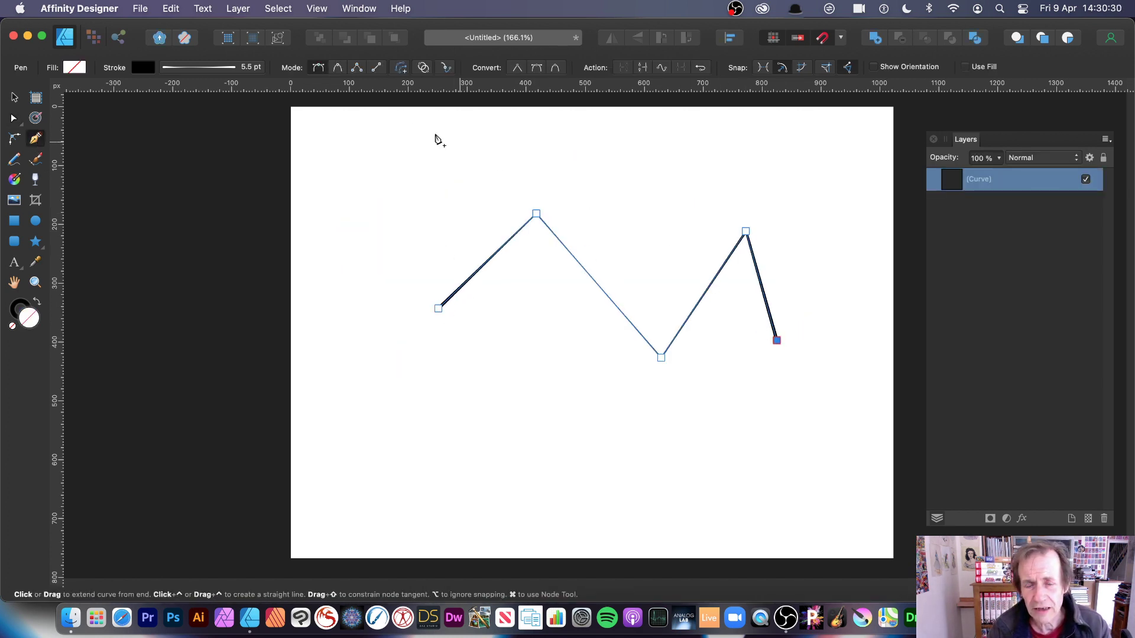
pyautogui.press('v')
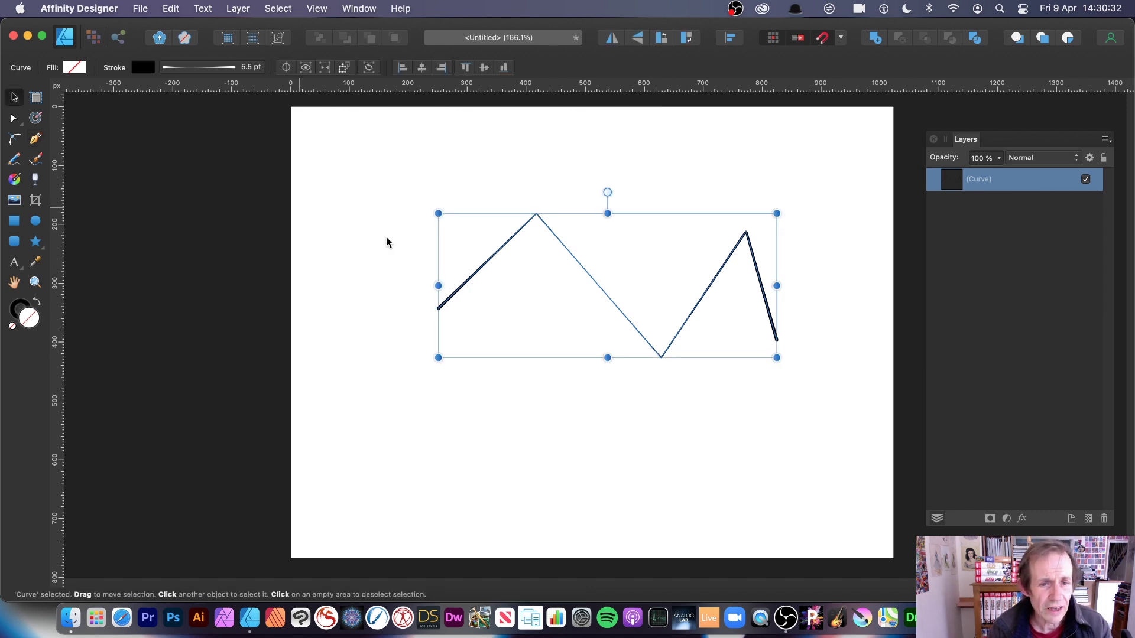
pyautogui.click(14, 119)
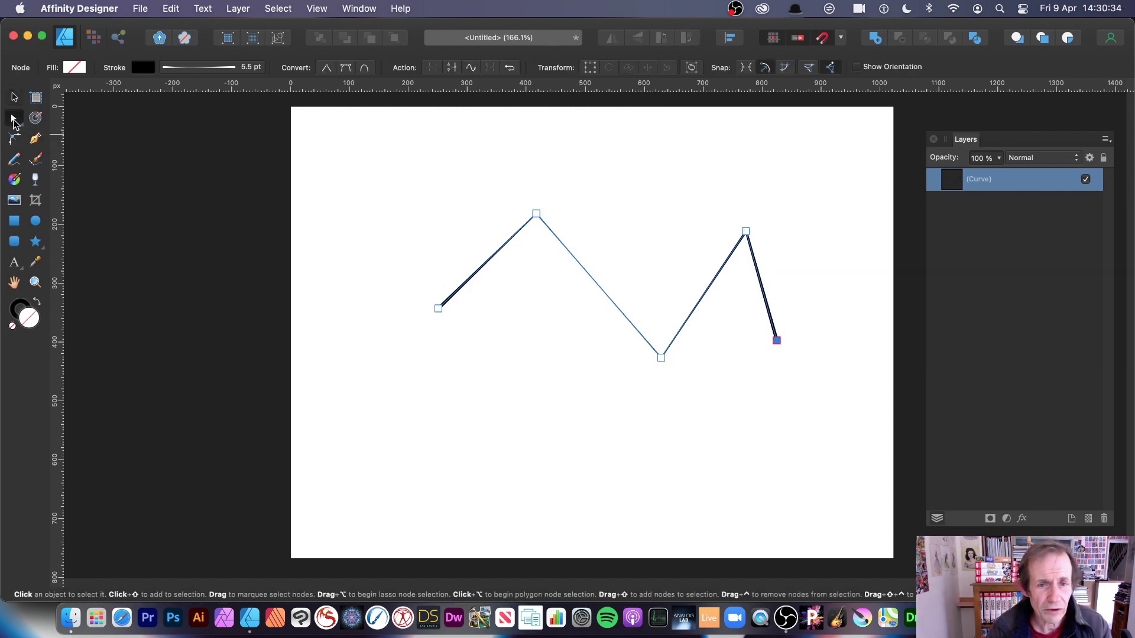
pyautogui.moveTo(536, 214); pyautogui.dragTo(512, 178)
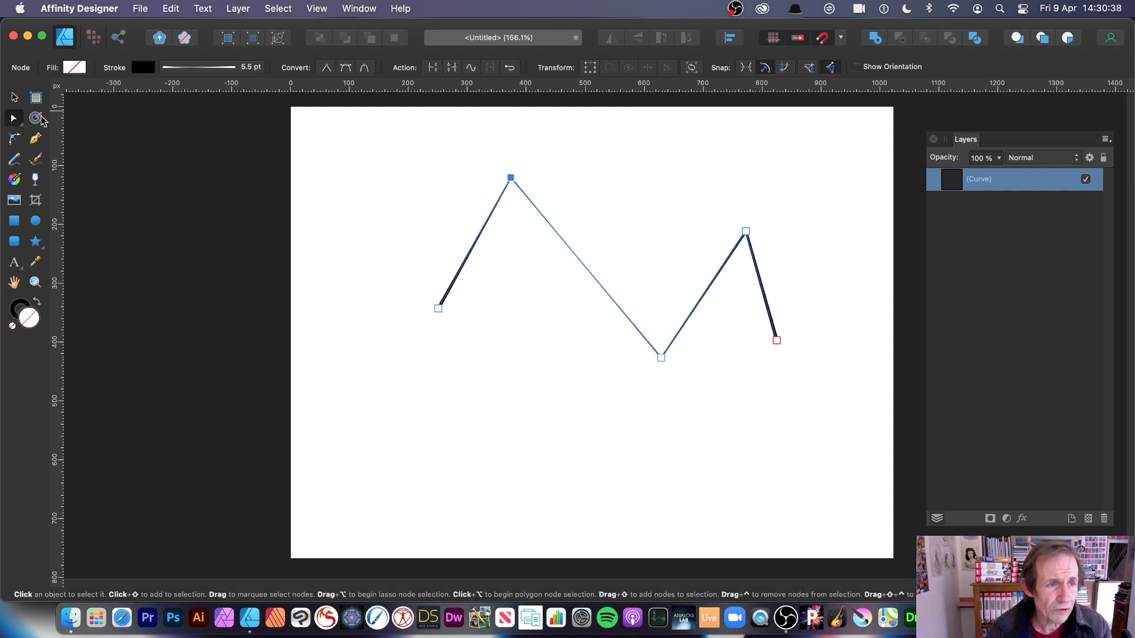
# Give the zigzag a rounded contour and move its top peak and right-middle node outward.
pyautogui.click(36, 118)
pyautogui.moveTo(572, 286); pyautogui.dragTo(549, 300)
pyautogui.click(14, 119)
pyautogui.moveTo(510, 177); pyautogui.dragTo(705, 114)
pyautogui.moveTo(745, 231); pyautogui.dragTo(851, 150)
# Stretch the lower legs and start point, then scale the zigzag down from its corner.
pyautogui.moveTo(778, 342); pyautogui.dragTo(651, 534)
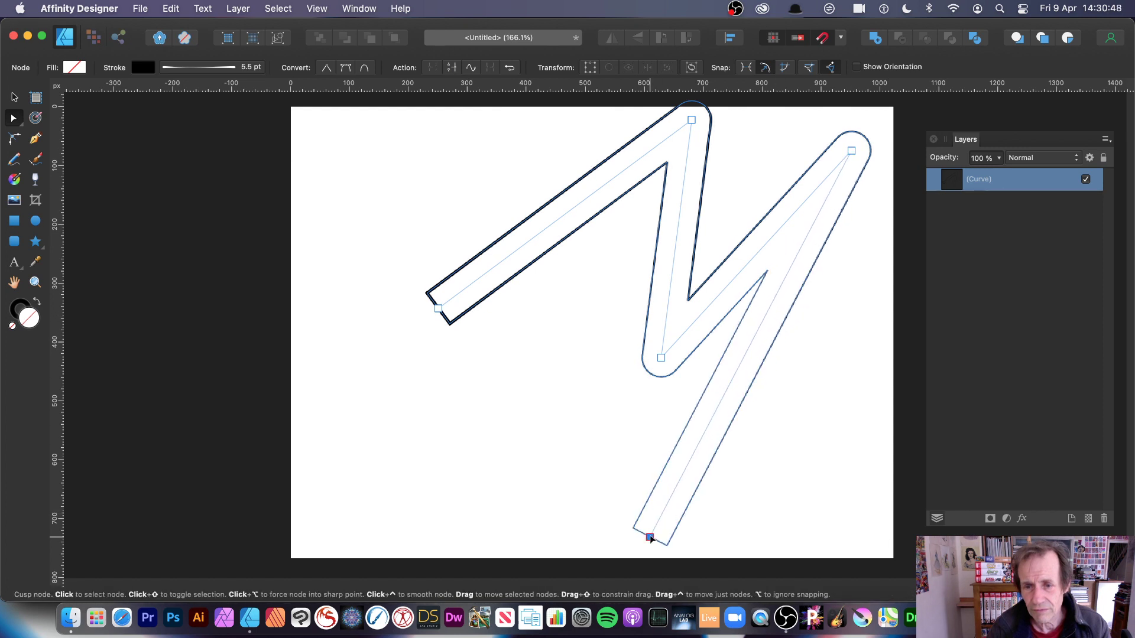
pyautogui.moveTo(662, 358); pyautogui.dragTo(426, 521)
pyautogui.moveTo(441, 312); pyautogui.dragTo(404, 230)
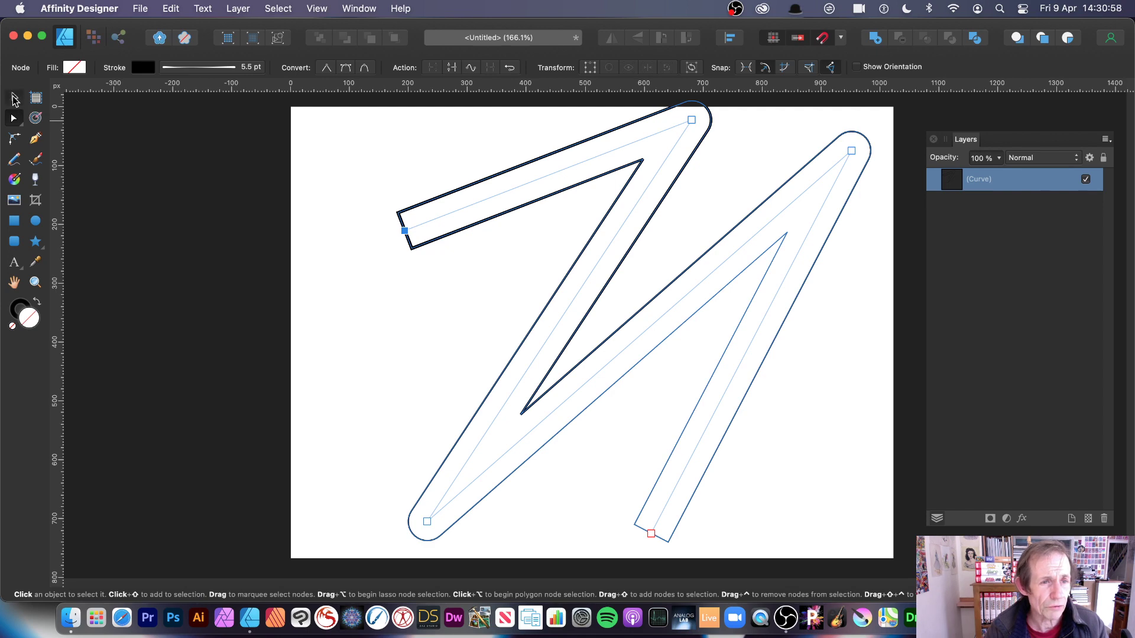
pyautogui.click(14, 99)
pyautogui.moveTo(405, 119); pyautogui.dragTo(526, 231)
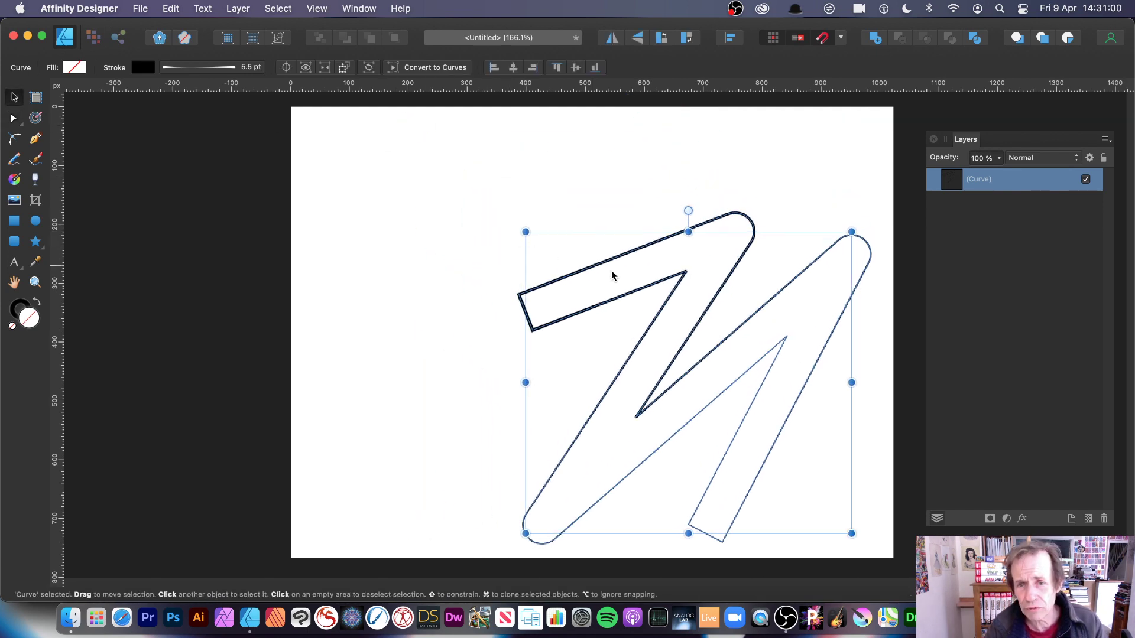
# Move and rotate the zigzag about -15.7°, clone copies, and select all six.
pyautogui.moveTo(632, 262)
pyautogui.mouseDown()
pyautogui.moveTo(425, 184)
pyautogui.moveTo(567, 203)
pyautogui.moveTo(553, 211)
pyautogui.moveTo(468, 153)
pyautogui.moveTo(635, 199)
pyautogui.moveTo(670, 267)
pyautogui.moveTo(687, 100)
pyautogui.mouseUp()
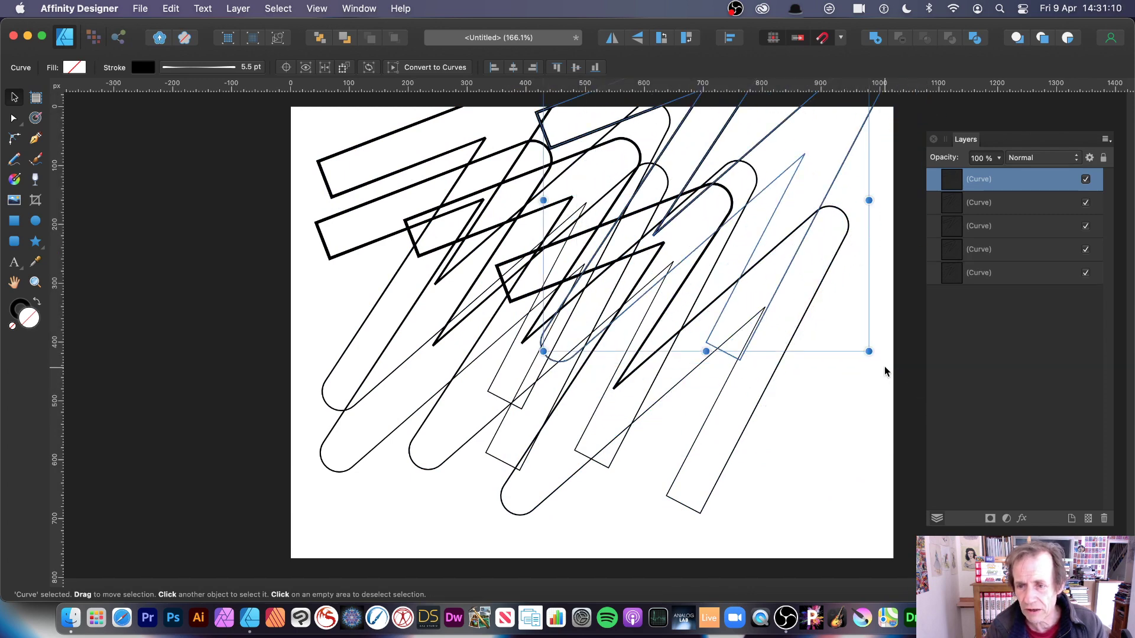
pyautogui.moveTo(873, 358); pyautogui.dragTo(572, 401)
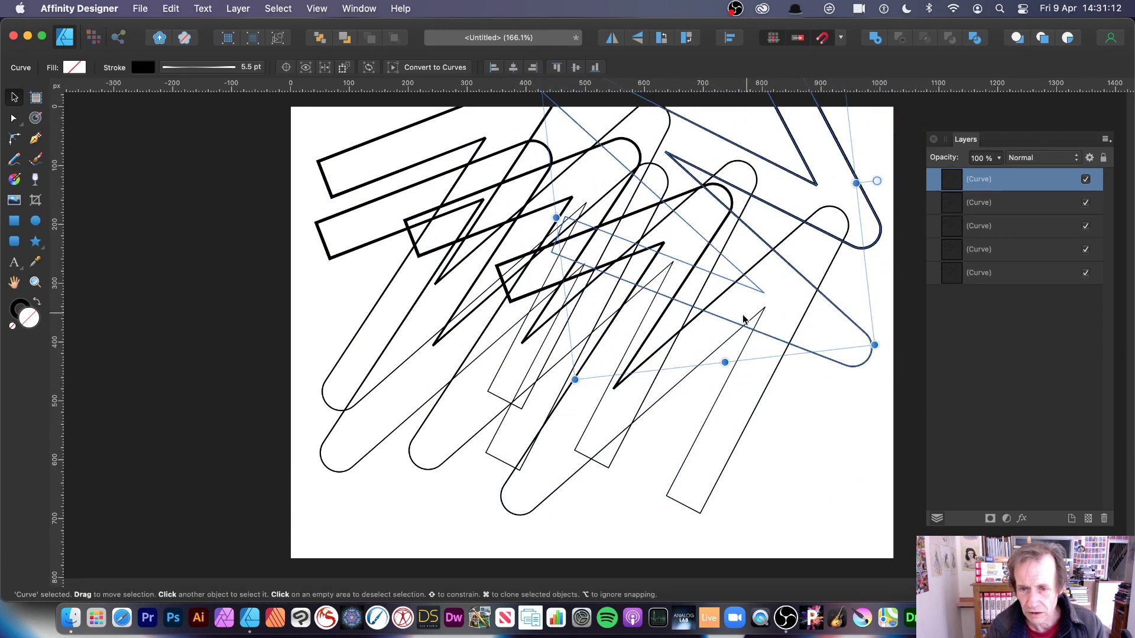
pyautogui.moveTo(732, 327)
pyautogui.mouseDown()
pyautogui.moveTo(571, 450)
pyautogui.moveTo(559, 439)
pyautogui.mouseUp()
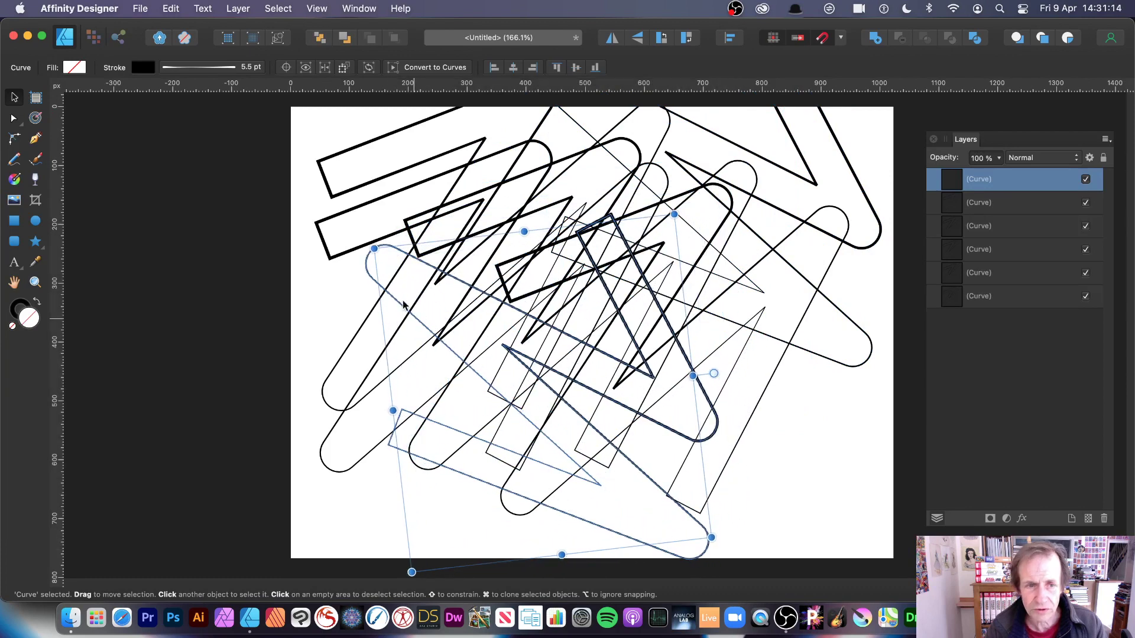
pyautogui.moveTo(306, 125); pyautogui.dragTo(903, 548)
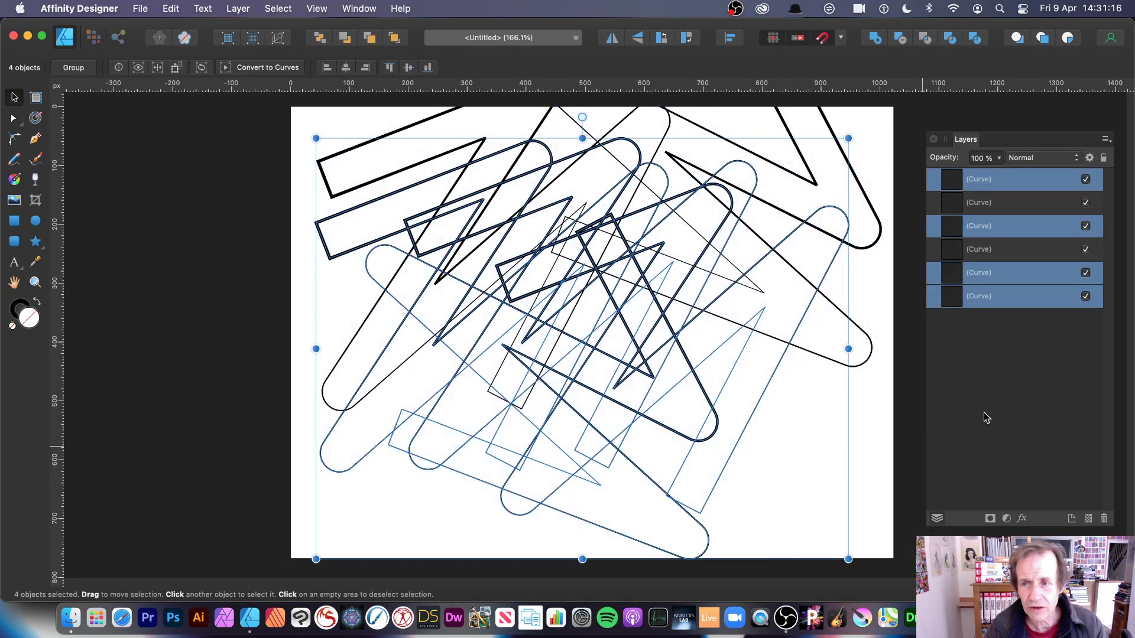
pyautogui.keyDown('super'); pyautogui.click(1009, 203); pyautogui.keyUp('super')
pyautogui.keyDown('super'); pyautogui.click(1008, 249); pyautogui.keyUp('super')
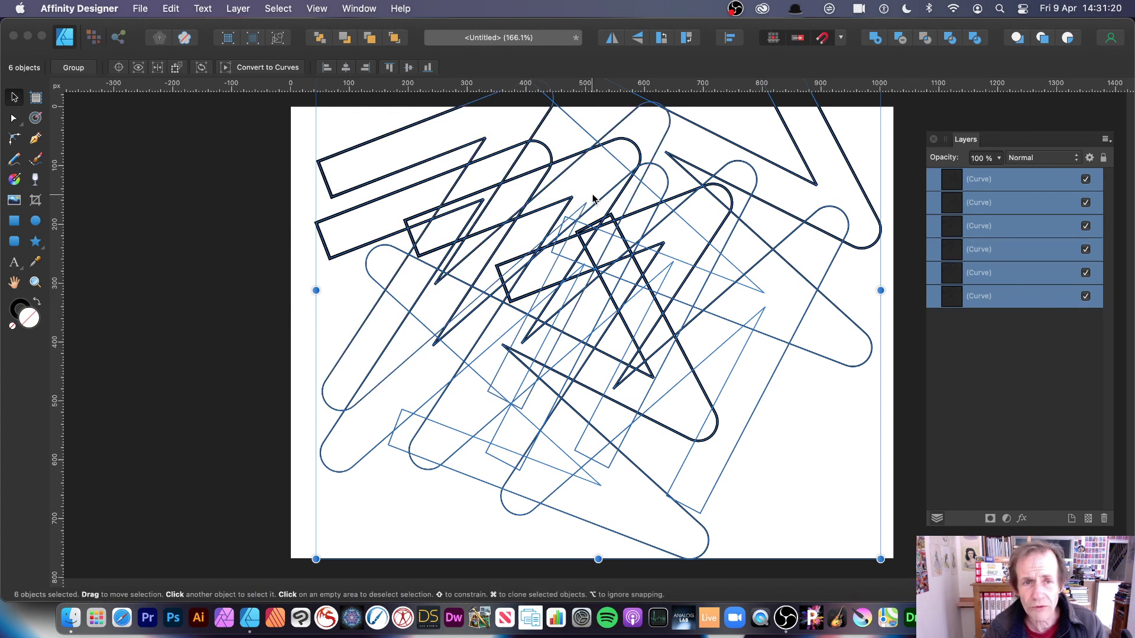
# Pull the contour on all six zigzags down to about 1.3 px with sharp mitre corners.
pyautogui.click(36, 118)
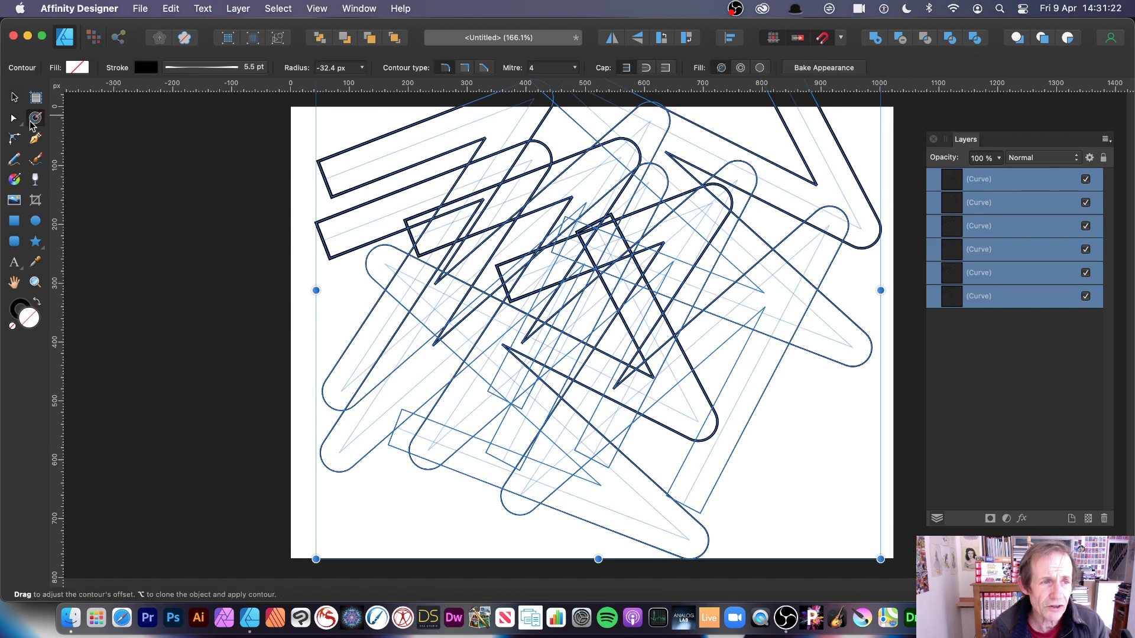
pyautogui.moveTo(589, 260); pyautogui.dragTo(732, 173)
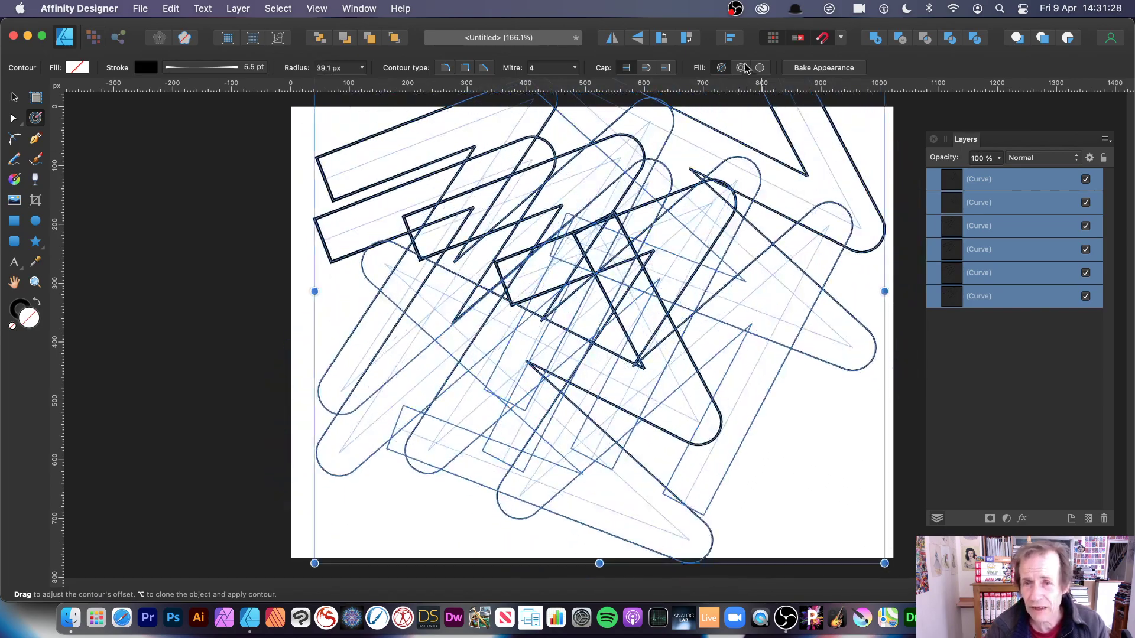
pyautogui.moveTo(760, 71); pyautogui.dragTo(372, 223)
pyautogui.click(483, 67)
pyautogui.click(447, 68)
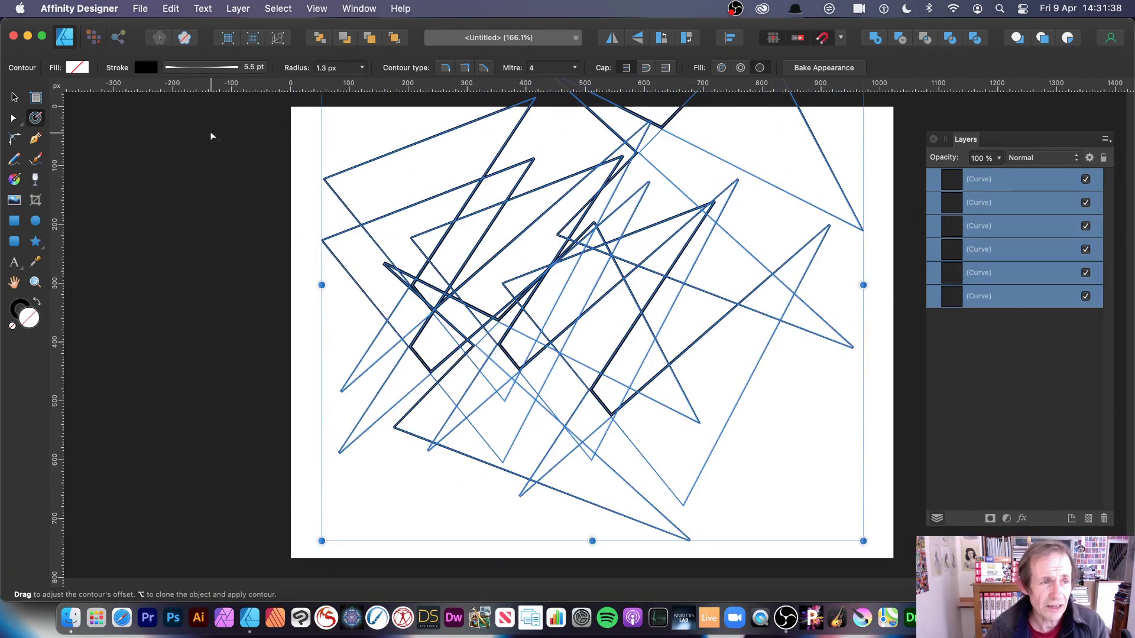
pyautogui.click(14, 118)
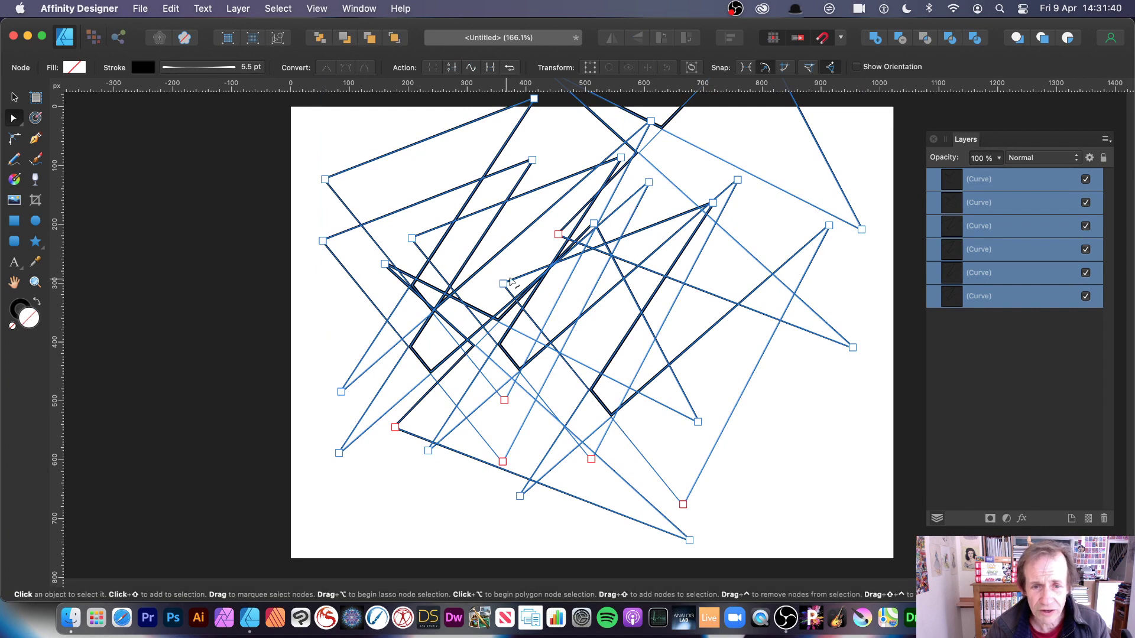
# Add a 38 px contour to the zigzags and drag several nodes to reshape them.
pyautogui.moveTo(502, 283); pyautogui.dragTo(566, 282)
pyautogui.click(35, 120)
pyautogui.moveTo(495, 273); pyautogui.dragTo(517, 283)
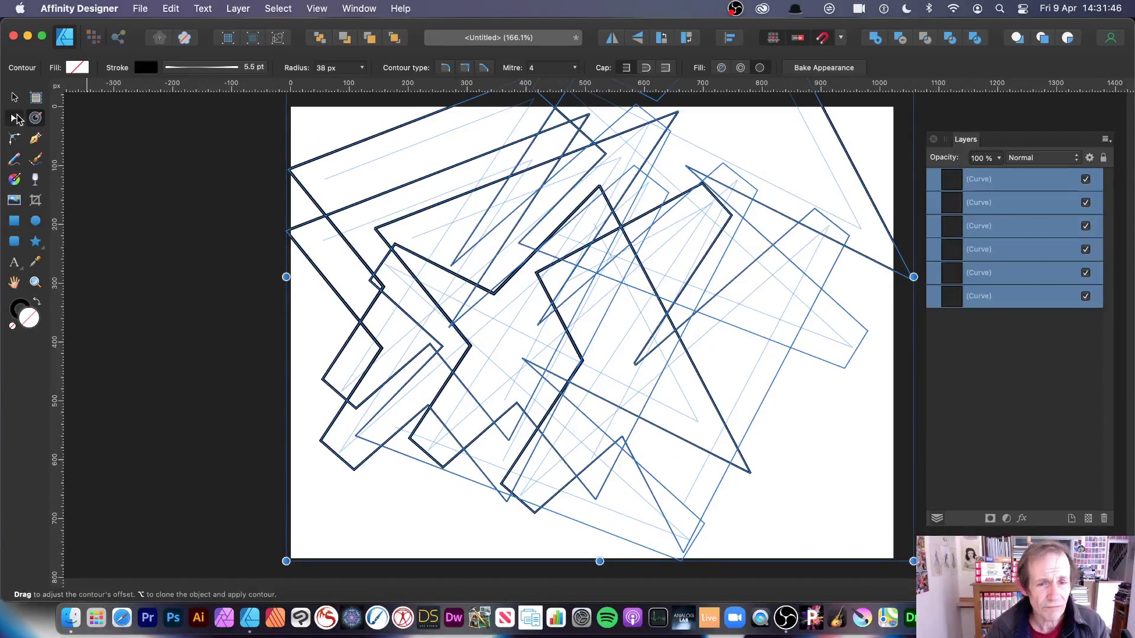
pyautogui.click(14, 119)
pyautogui.moveTo(594, 223); pyautogui.dragTo(803, 343)
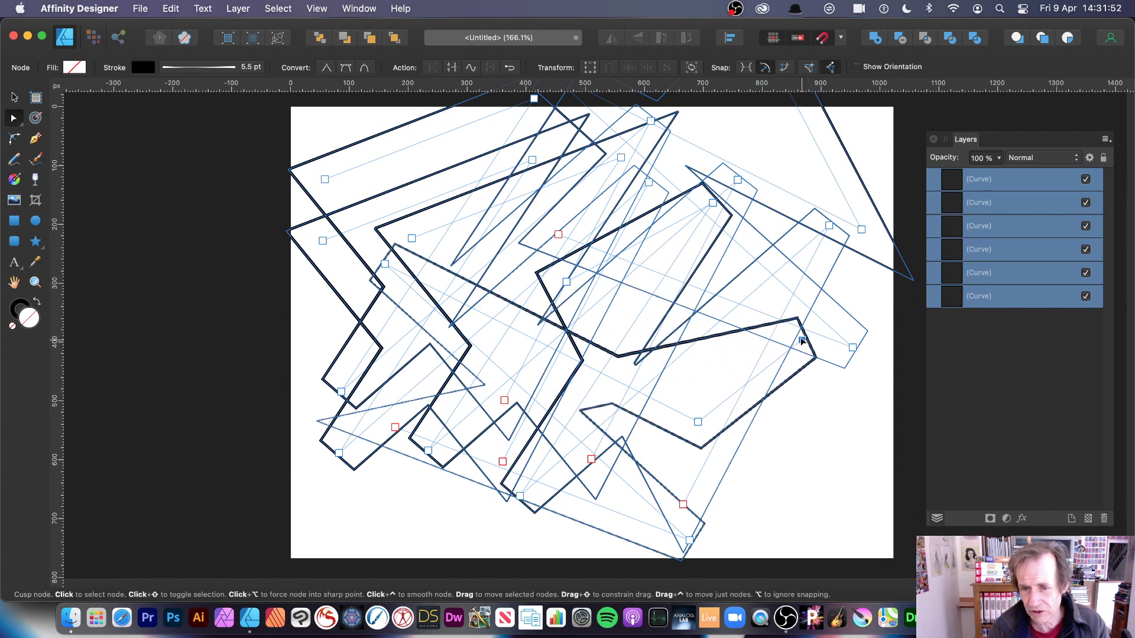
pyautogui.moveTo(736, 183); pyautogui.dragTo(632, 295)
pyautogui.moveTo(558, 236); pyautogui.dragTo(479, 228)
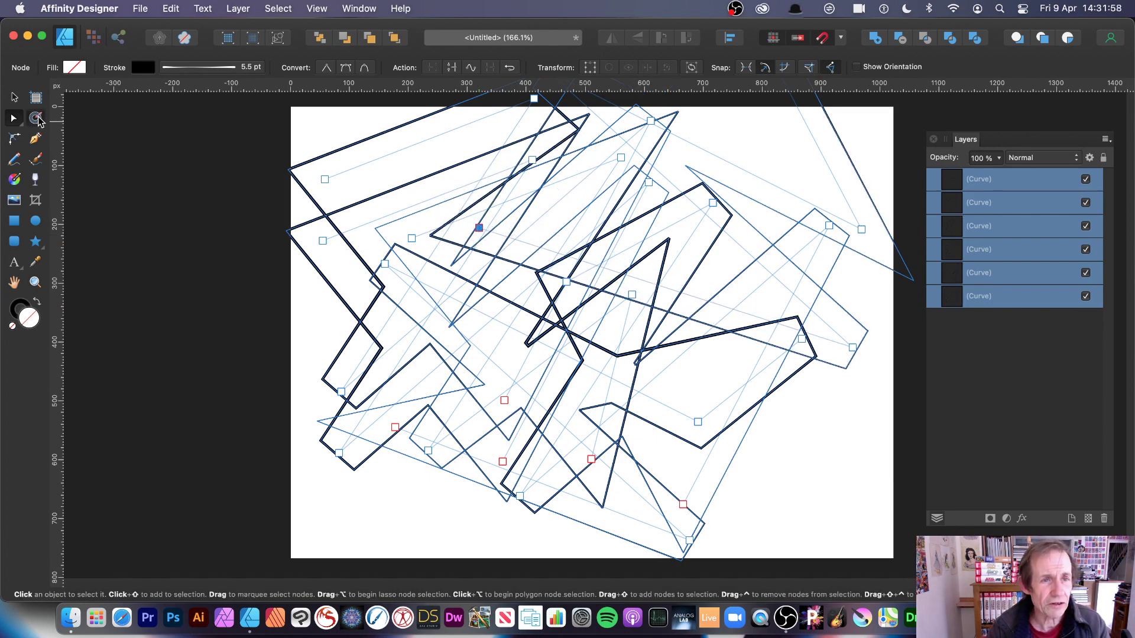
# Switch the contours to rounded corners and bake the appearance.
pyautogui.click(36, 118)
pyautogui.click(447, 68)
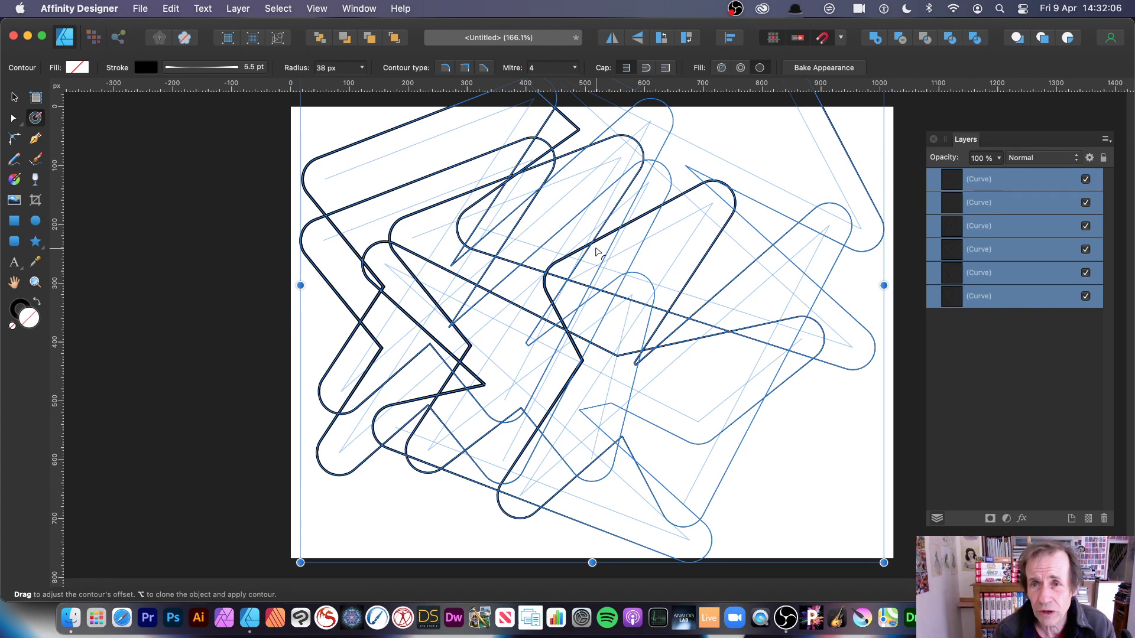
pyautogui.click(830, 69)
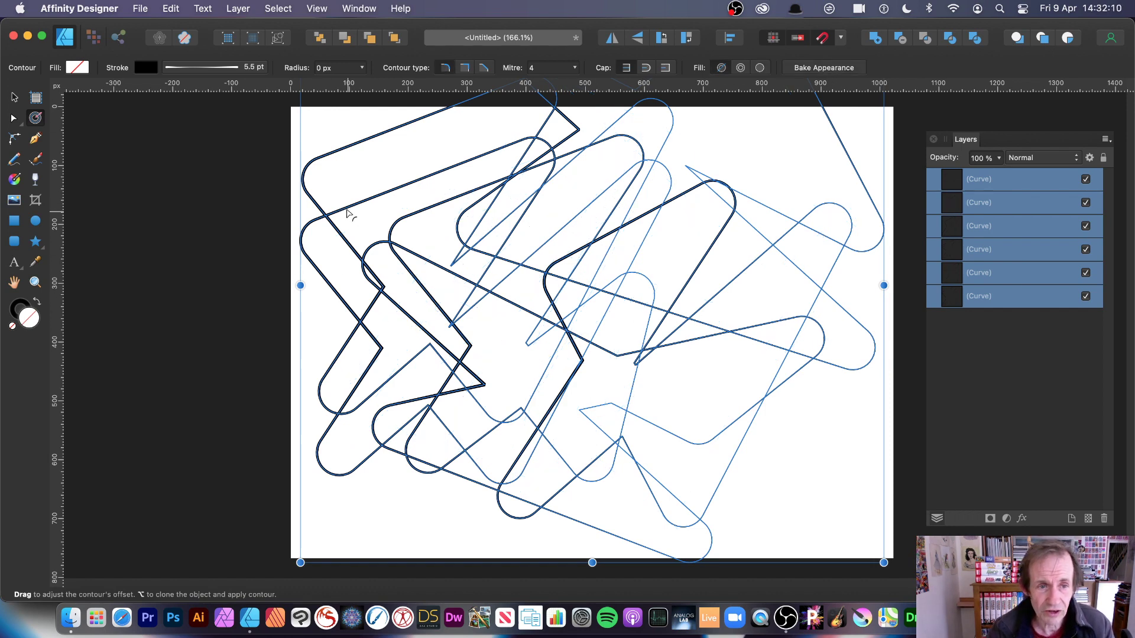
# Scale the six rounded outlines down from their corner and drag them to the page centre.
pyautogui.click(14, 99)
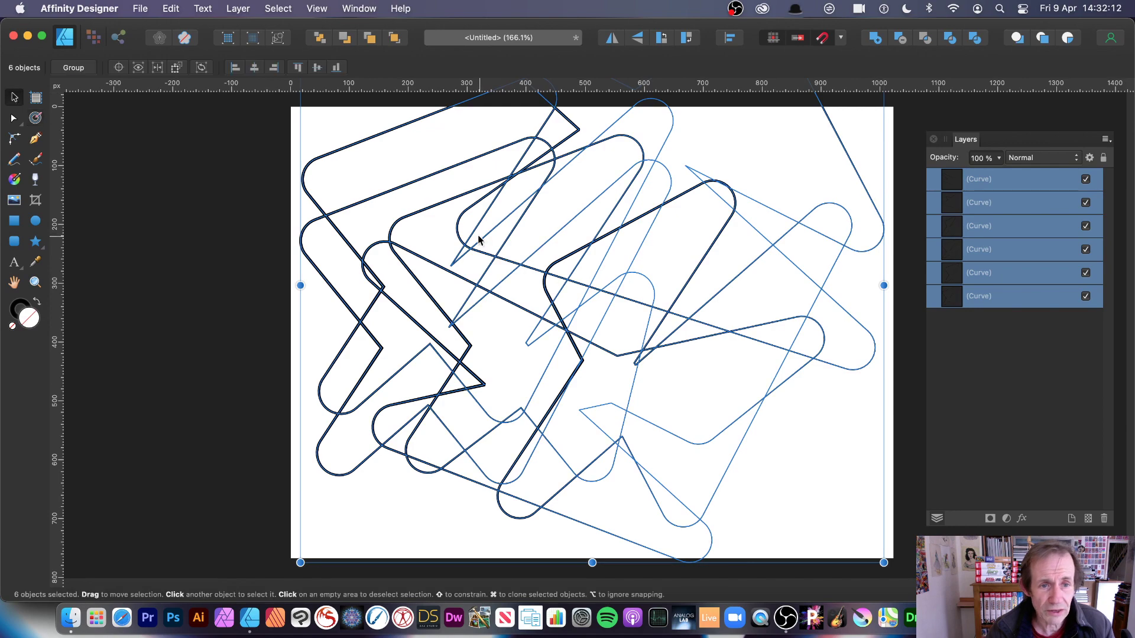
pyautogui.moveTo(405, 188); pyautogui.dragTo(525, 296)
pyautogui.moveTo(415, 116); pyautogui.dragTo(646, 345)
pyautogui.moveTo(776, 431); pyautogui.dragTo(514, 249)
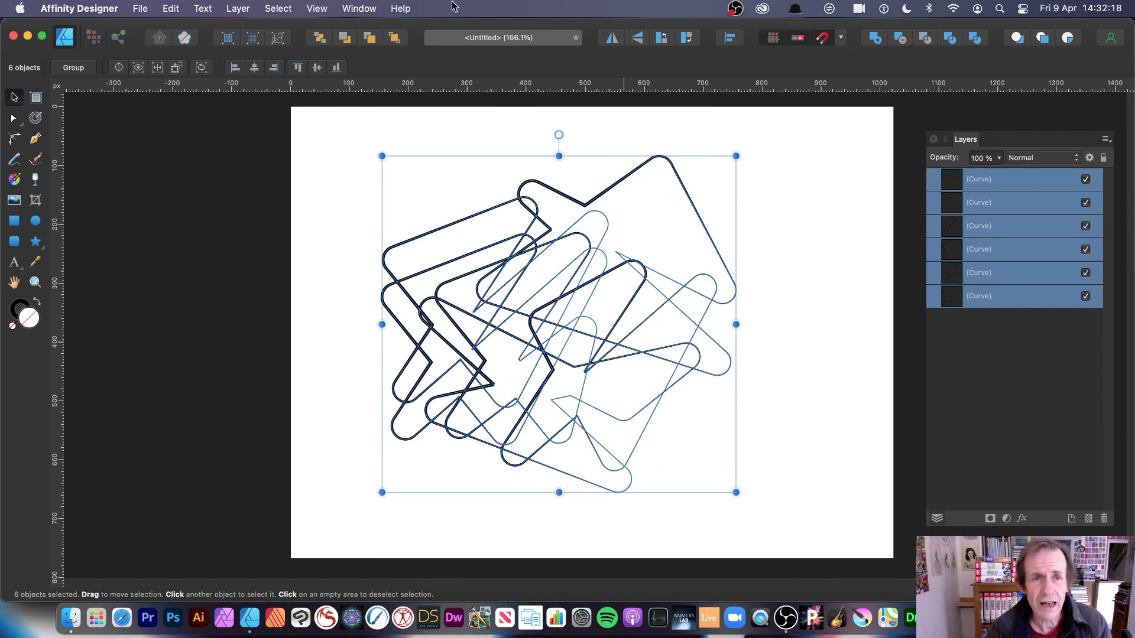
# Offset the outlines' contours outward, undo it, and offset them outward again.
pyautogui.click(36, 119)
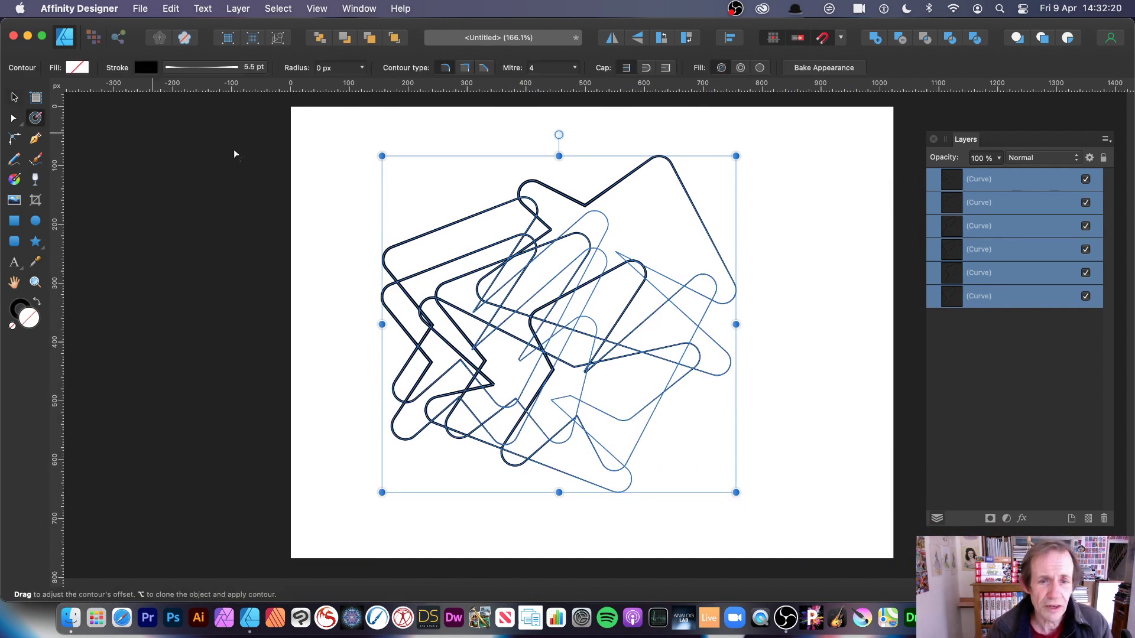
pyautogui.moveTo(545, 258); pyautogui.dragTo(557, 283)
pyautogui.press('super+z')
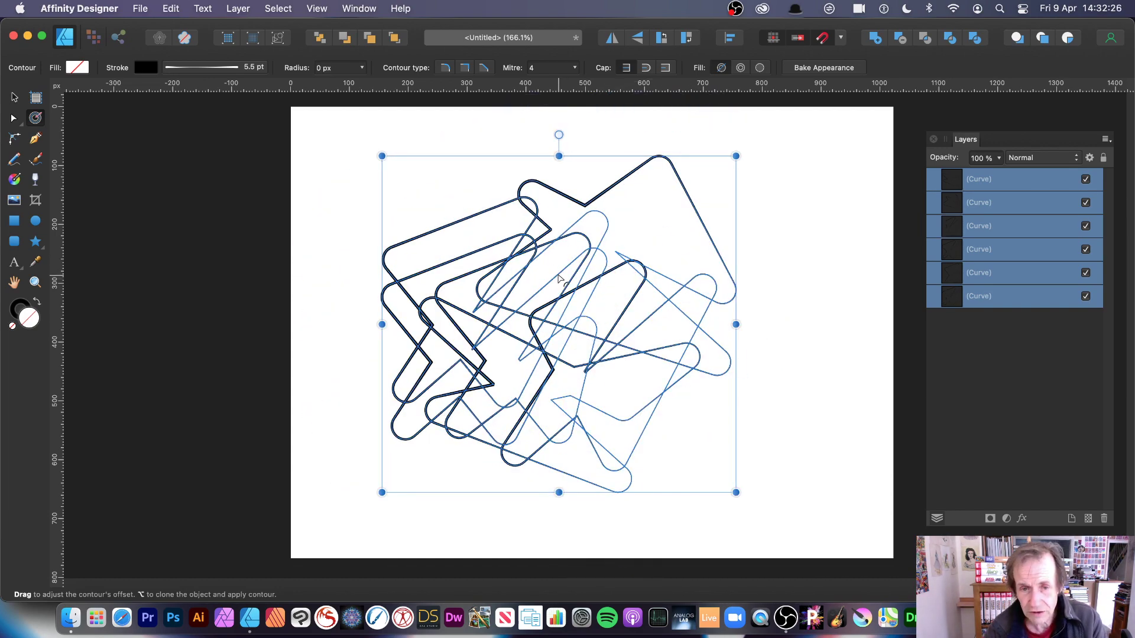
pyautogui.moveTo(585, 318); pyautogui.dragTo(632, 344)
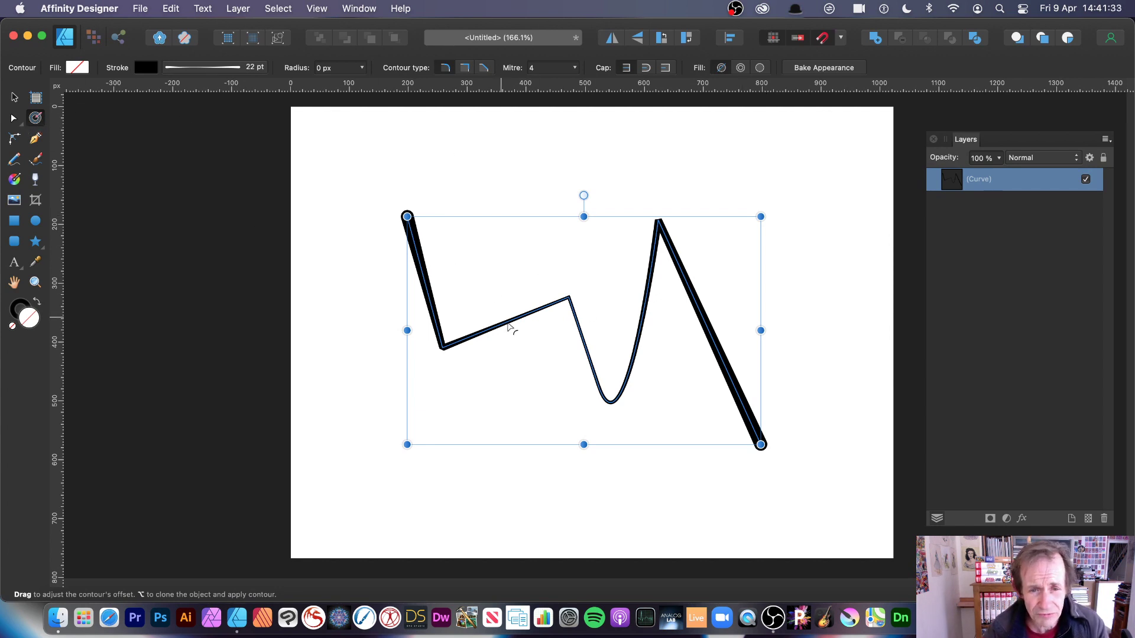
# Give the zigzag a 41.7 px round-capped contour and a muted red fill.
pyautogui.moveTo(515, 324); pyautogui.dragTo(536, 363)
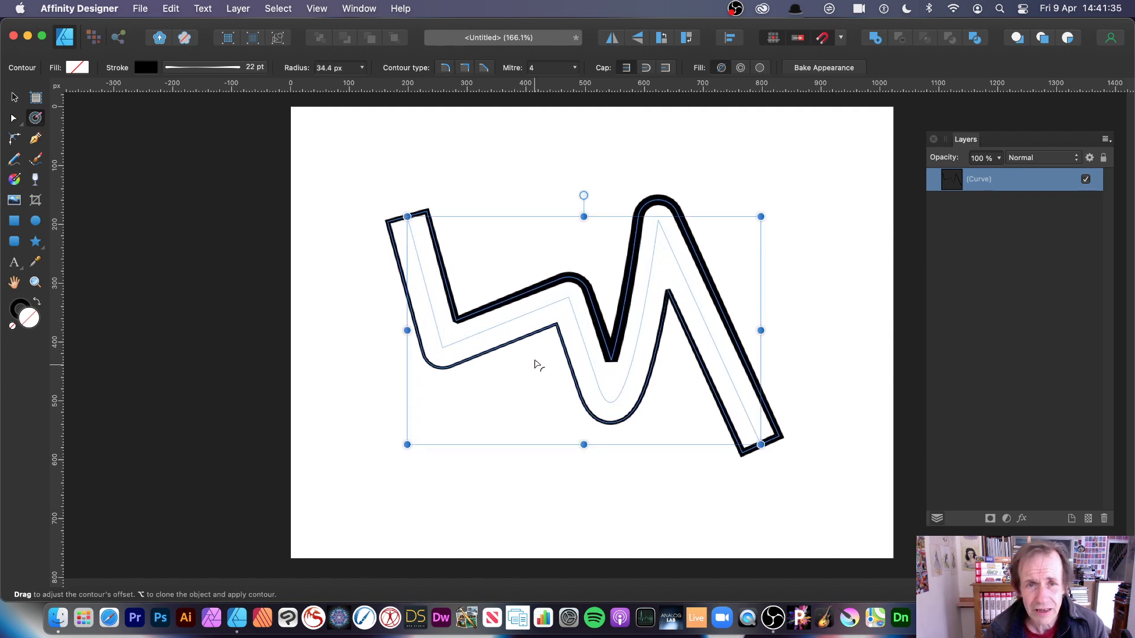
pyautogui.click(646, 68)
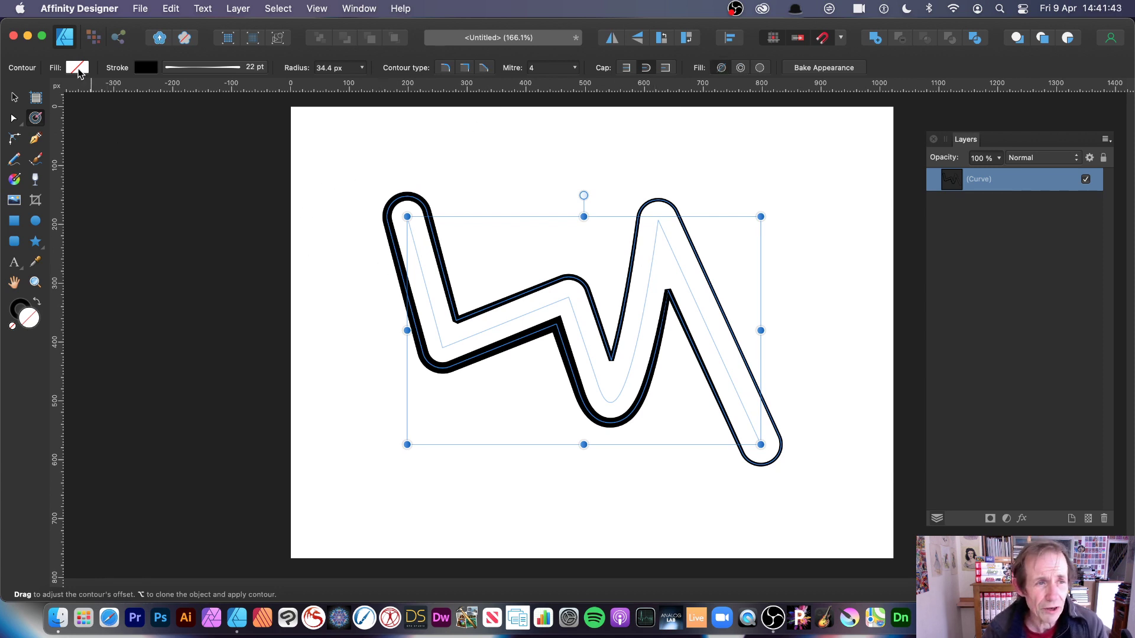
pyautogui.click(77, 68)
pyautogui.click(205, 176)
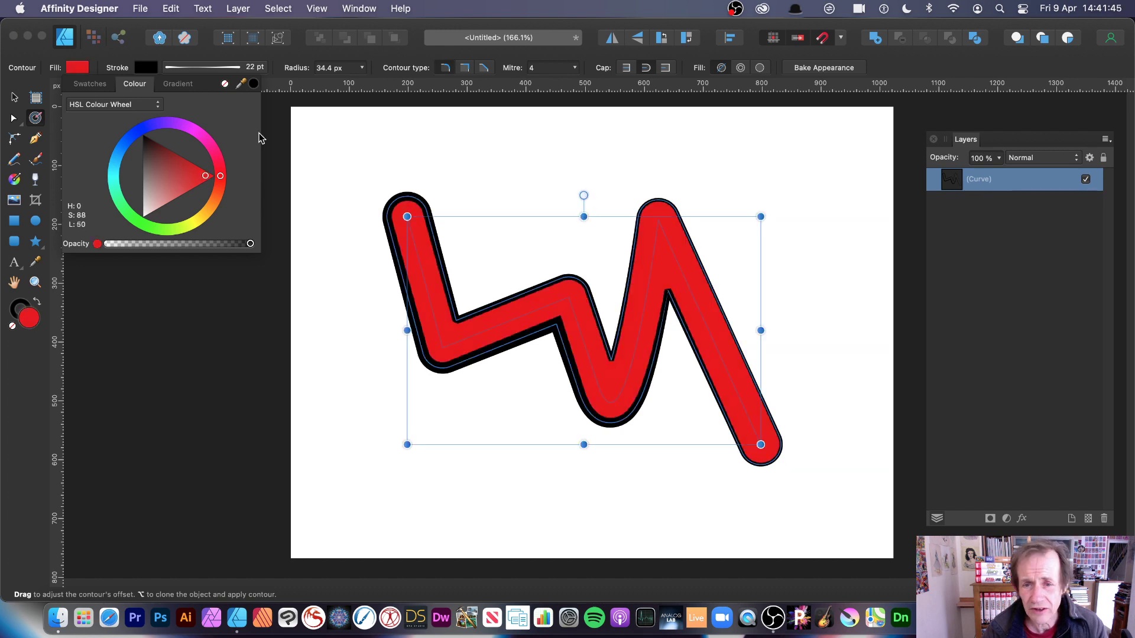
pyautogui.moveTo(177, 160); pyautogui.dragTo(178, 180)
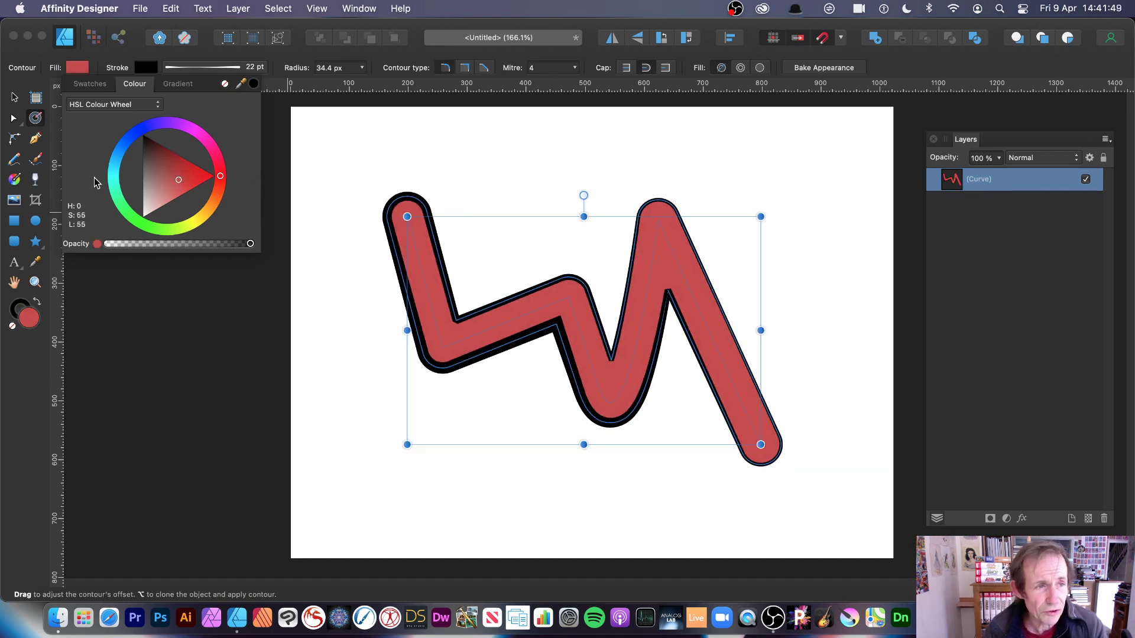
pyautogui.moveTo(538, 308)
pyautogui.mouseDown()
pyautogui.moveTo(573, 331)
pyautogui.moveTo(530, 308)
pyautogui.moveTo(542, 314)
pyautogui.mouseUp()
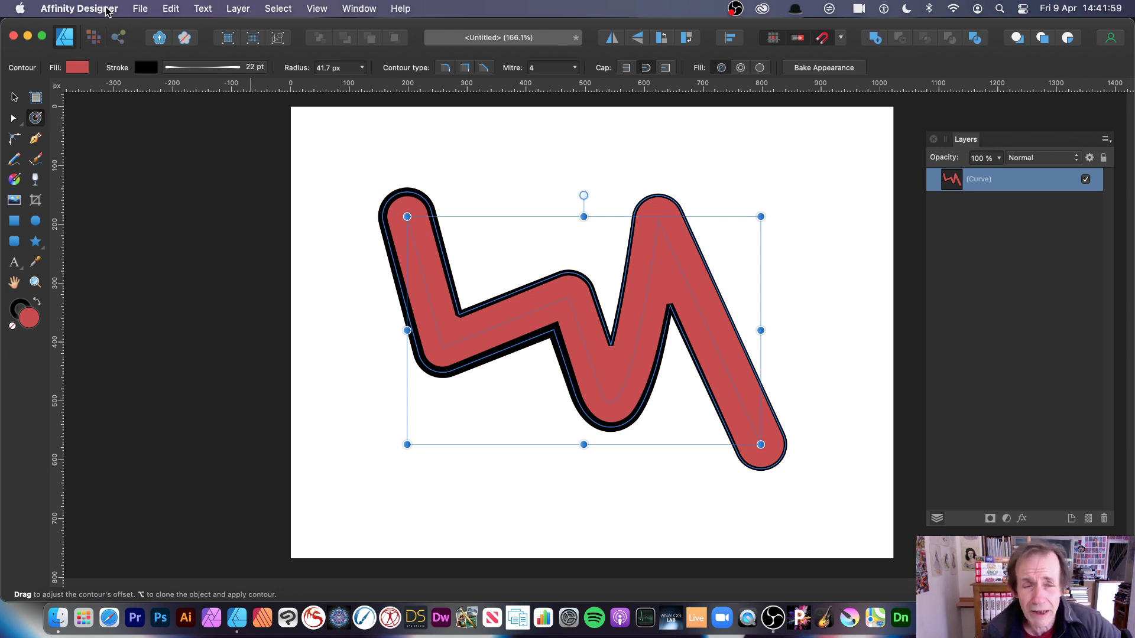
# Turn the fill into a linear gradient angled up and to the right.
pyautogui.click(16, 183)
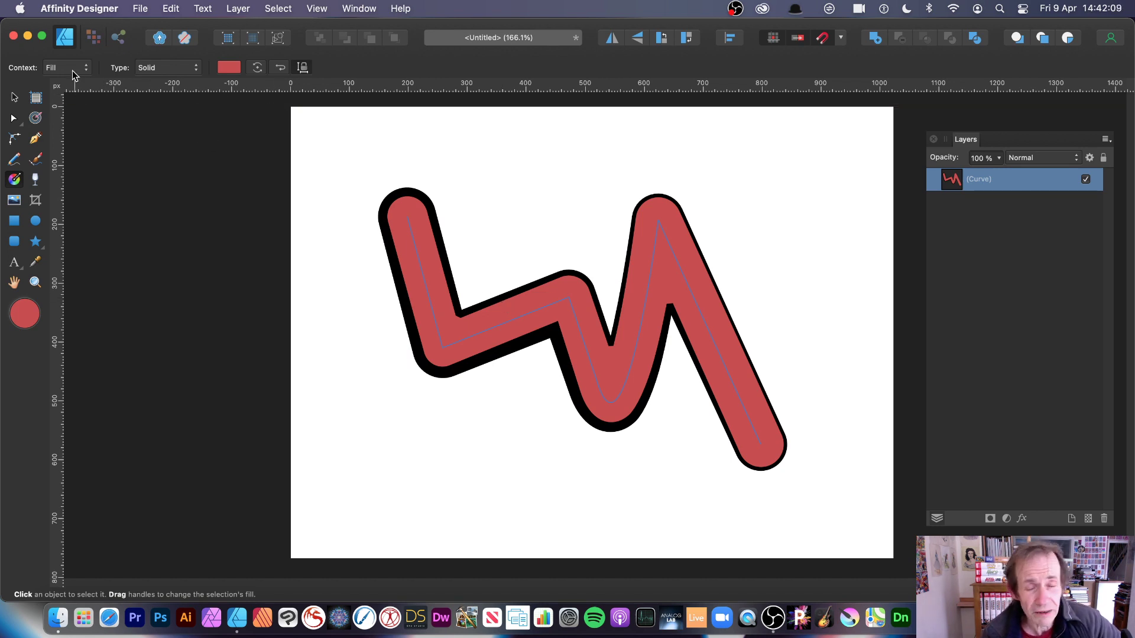
pyautogui.moveTo(449, 312); pyautogui.dragTo(695, 356)
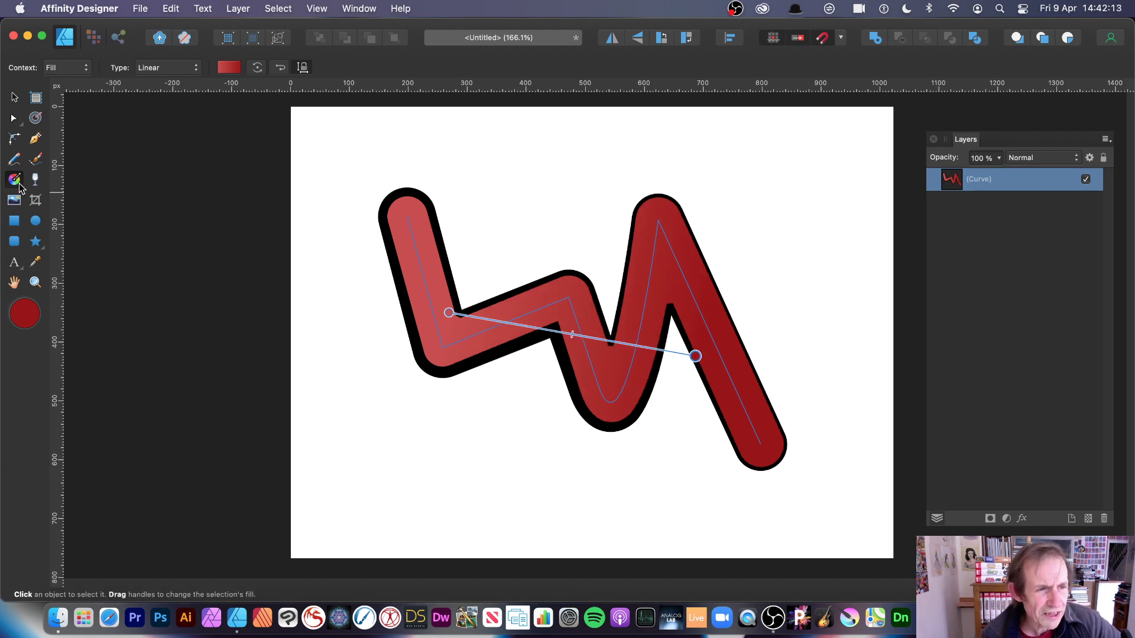
pyautogui.click(86, 68)
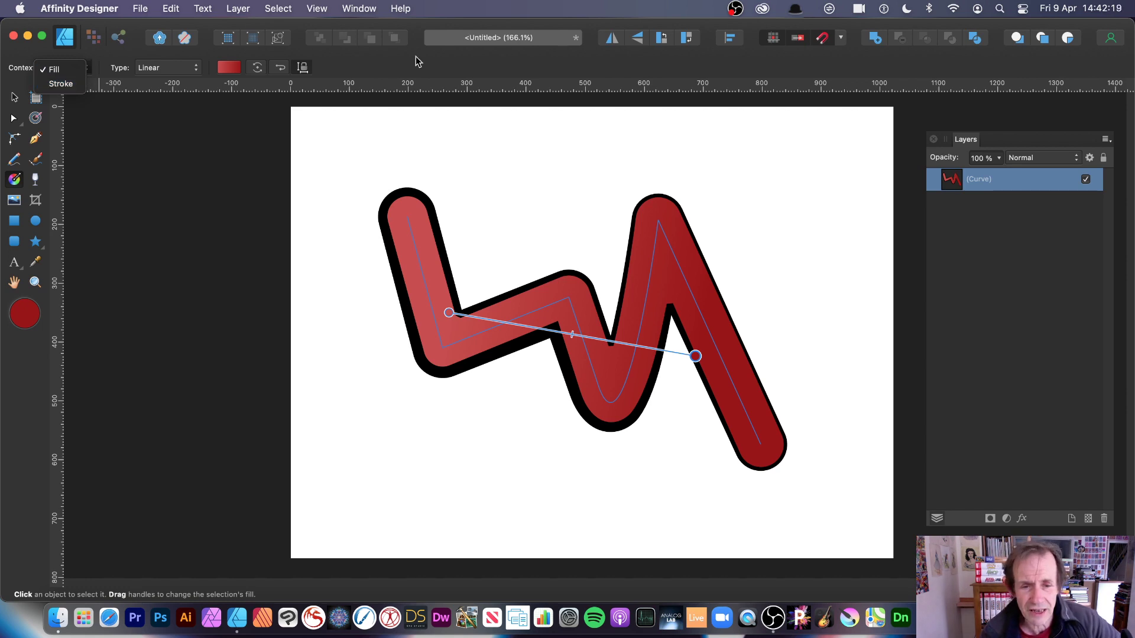
pyautogui.click(768, 308)
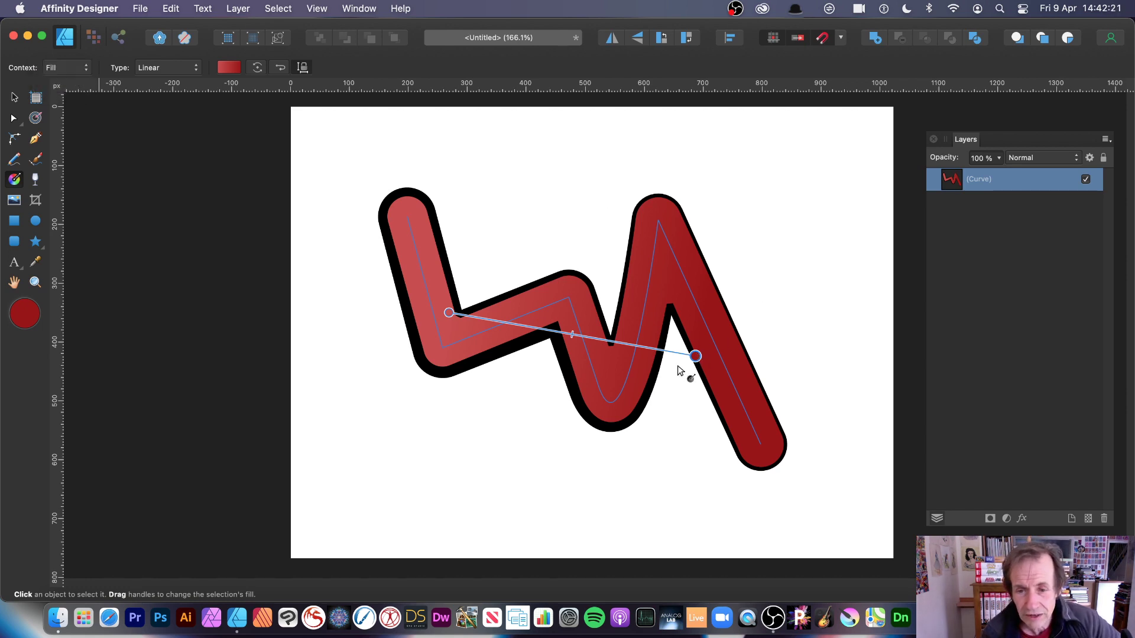
pyautogui.moveTo(695, 357); pyautogui.dragTo(785, 238)
# Add a blue colour stop at 59% in the gradient.
pyautogui.click(228, 68)
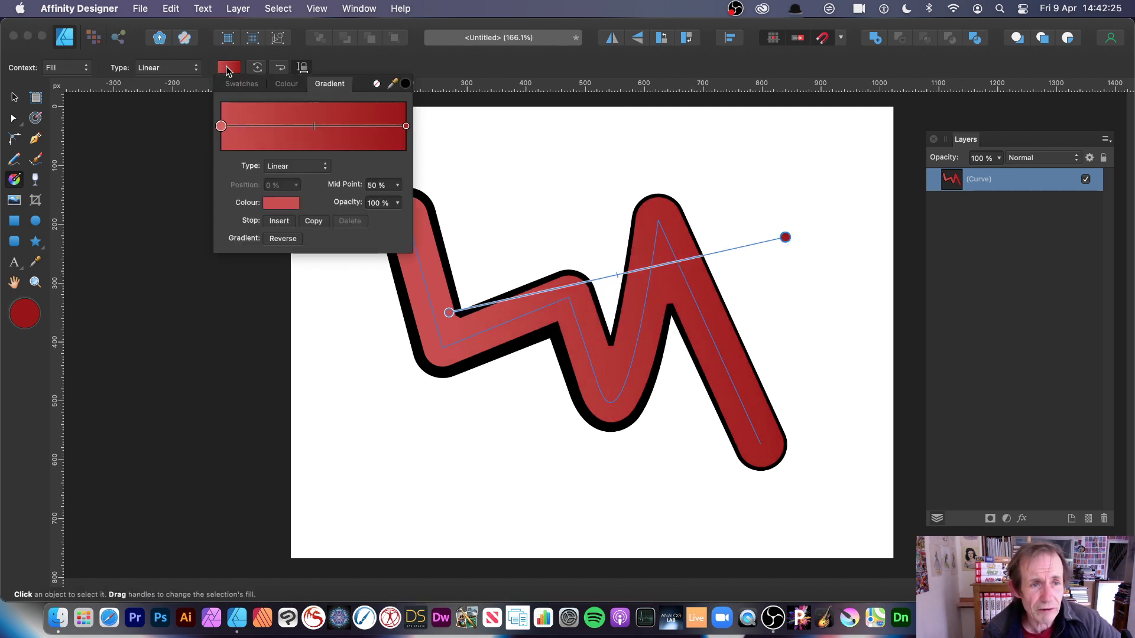
pyautogui.click(328, 133)
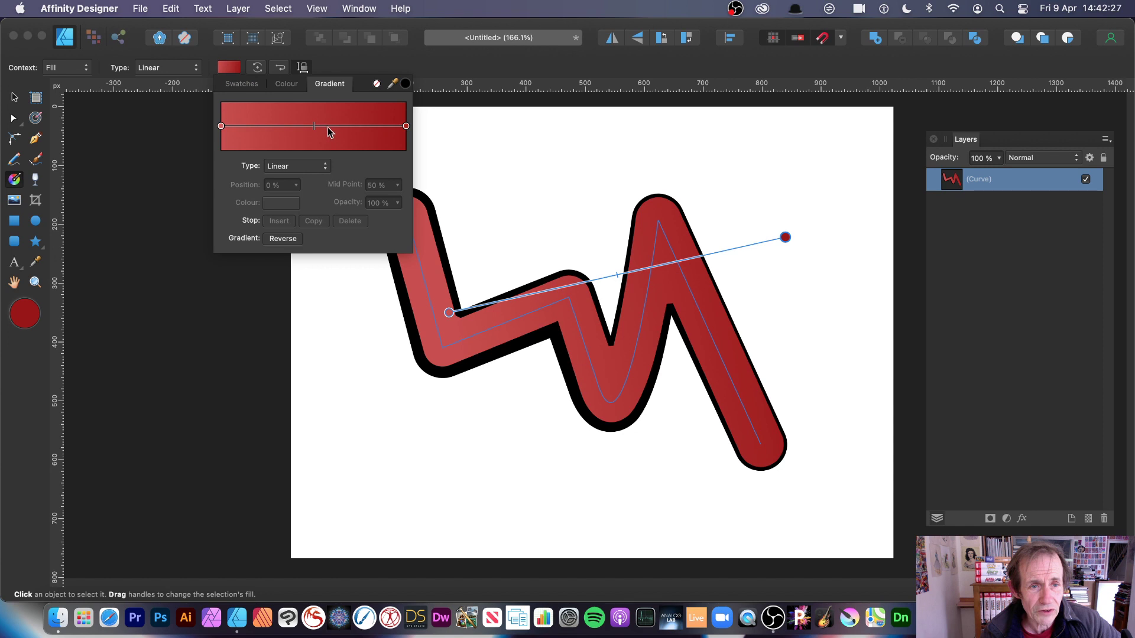
pyautogui.click(329, 126)
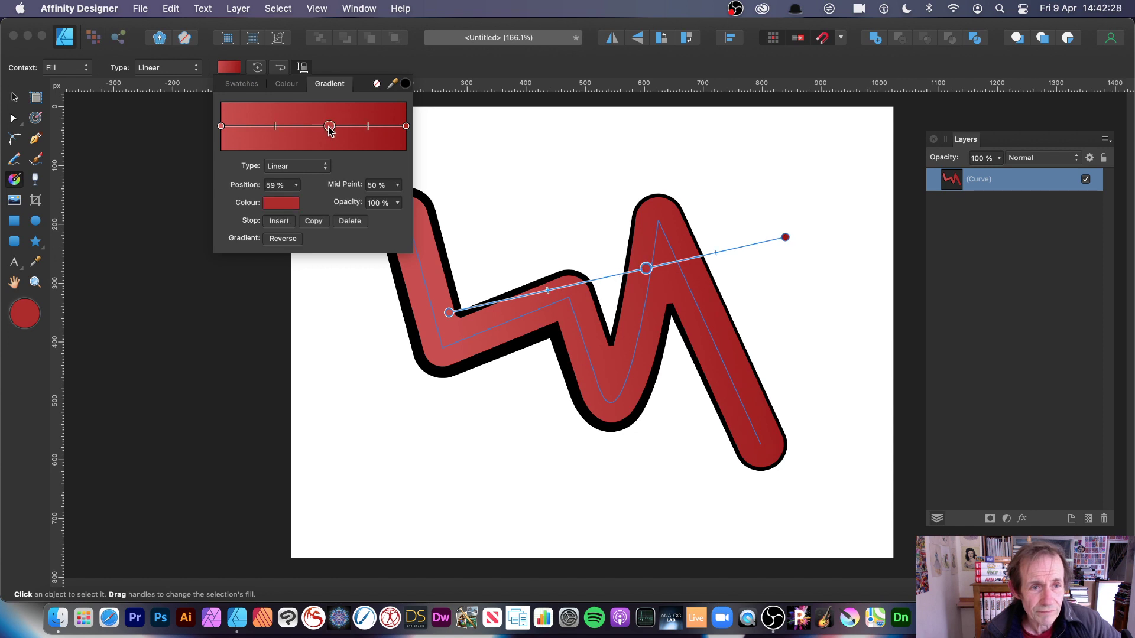
pyautogui.click(285, 209)
pyautogui.click(308, 267)
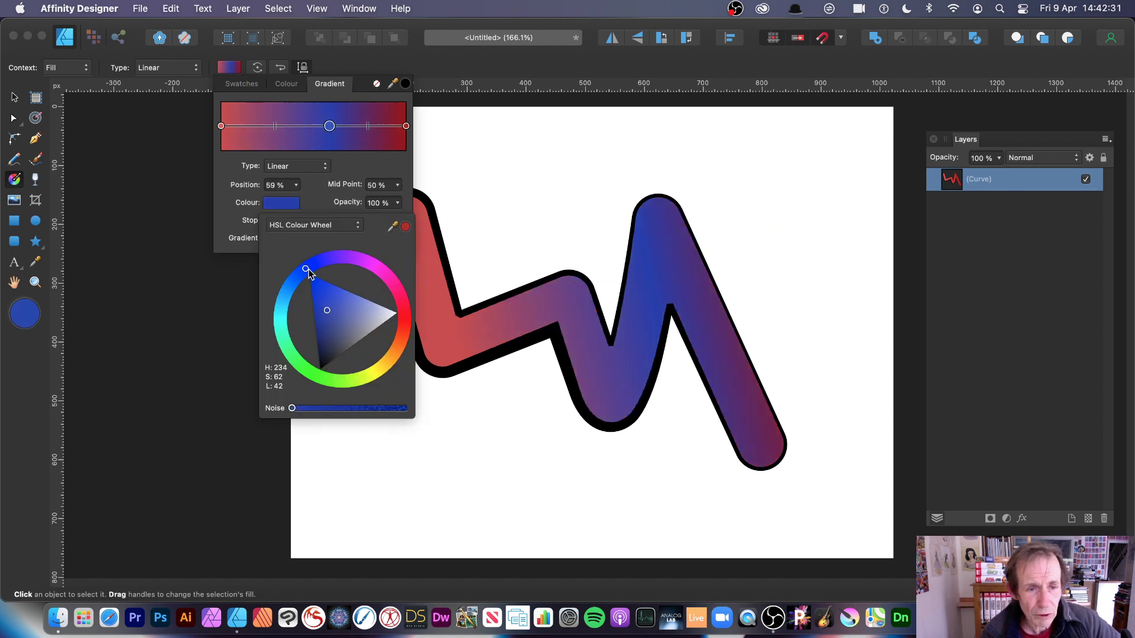
pyautogui.moveTo(329, 314); pyautogui.dragTo(328, 283)
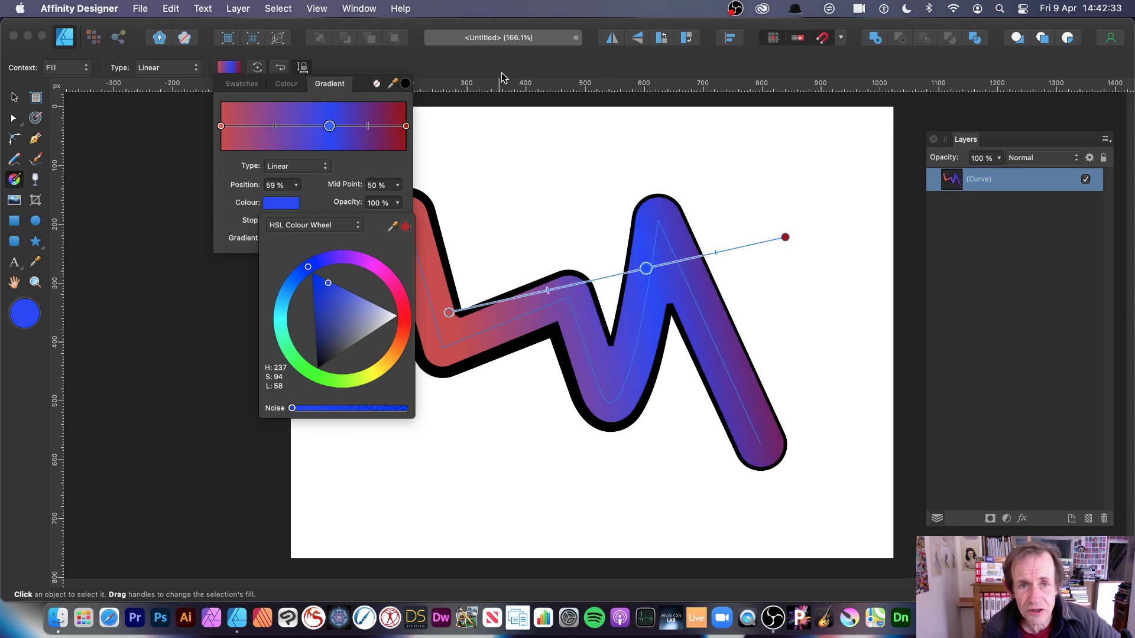
pyautogui.click(505, 80)
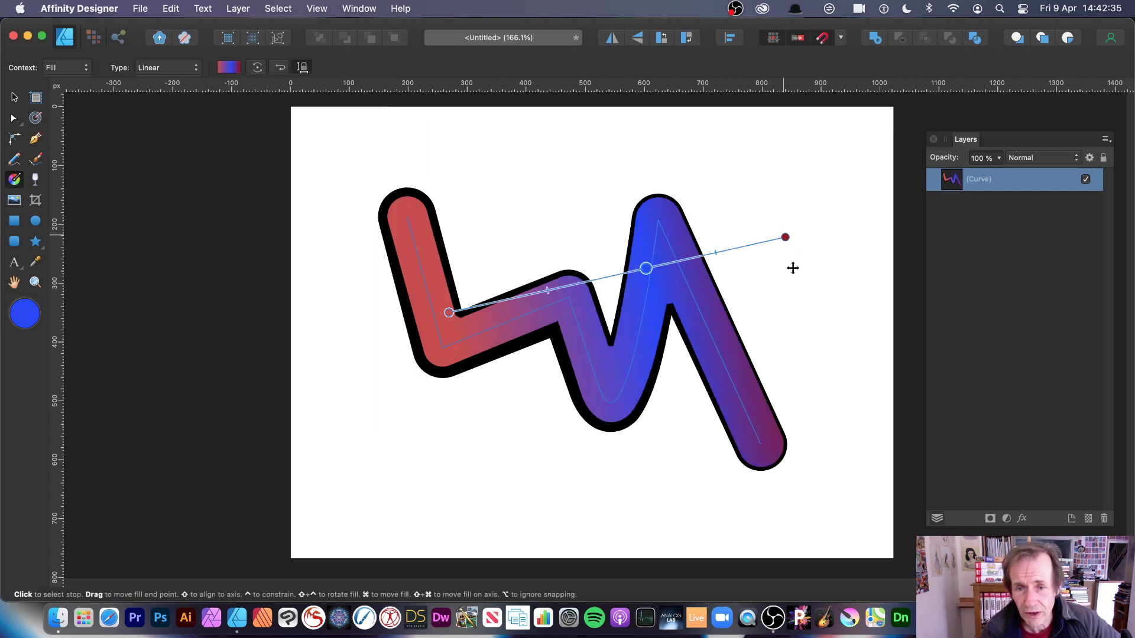
# Move the gradient's end point and widen the contour to 80.7 px.
pyautogui.moveTo(785, 238); pyautogui.dragTo(800, 283)
pyautogui.click(35, 118)
pyautogui.moveTo(560, 355); pyautogui.dragTo(586, 355)
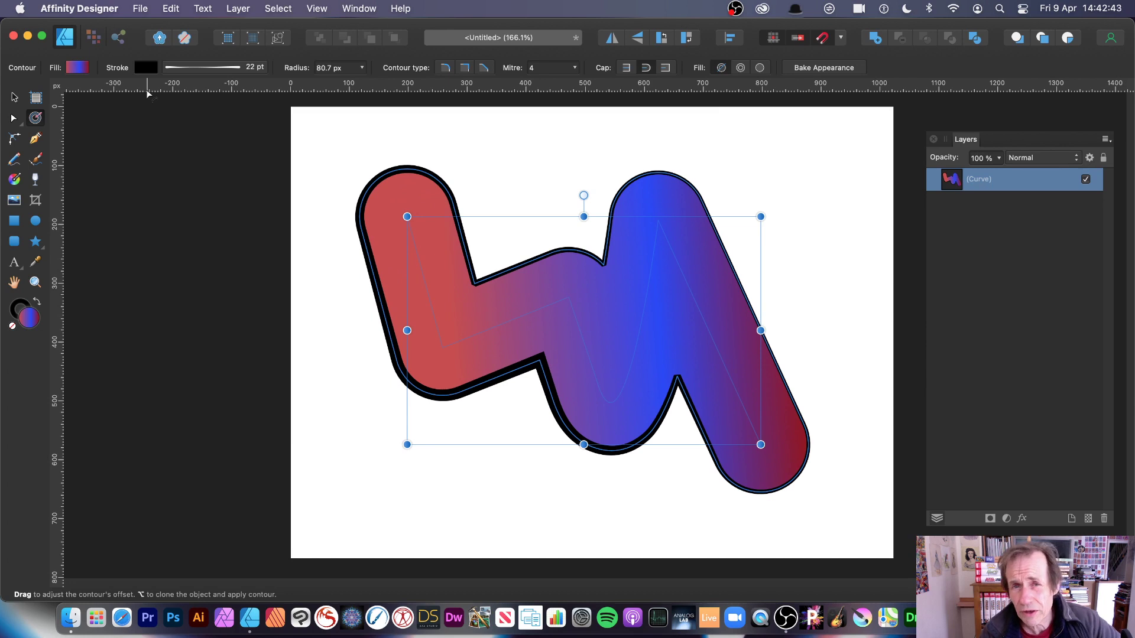
# Load land1.jpg as the zigzag's bitmap fill.
pyautogui.click(14, 181)
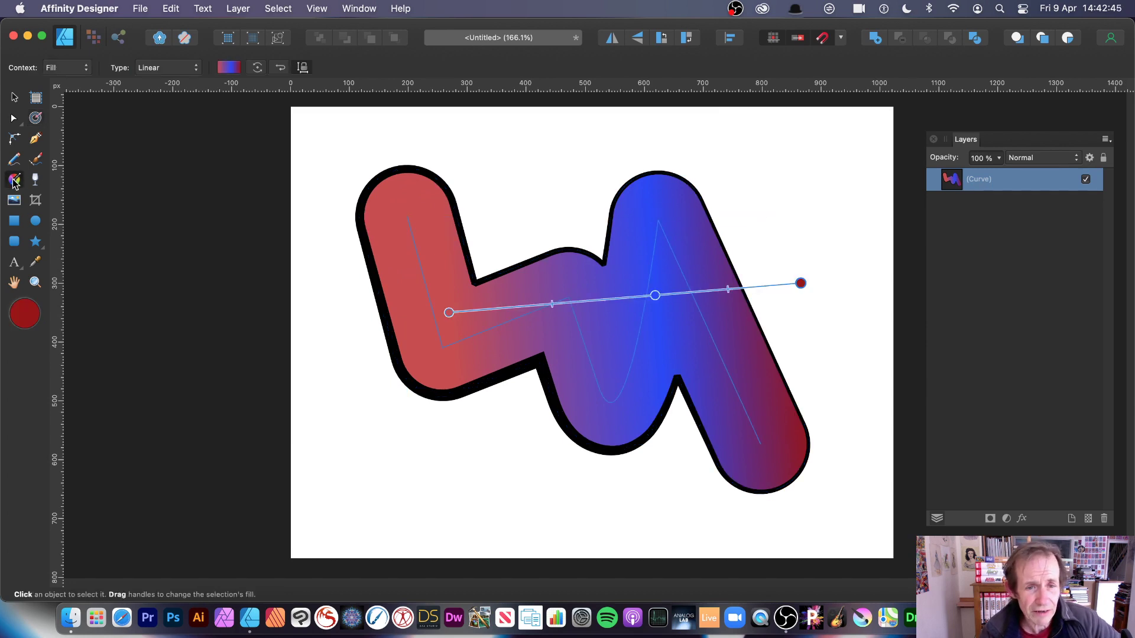
pyautogui.click(155, 69)
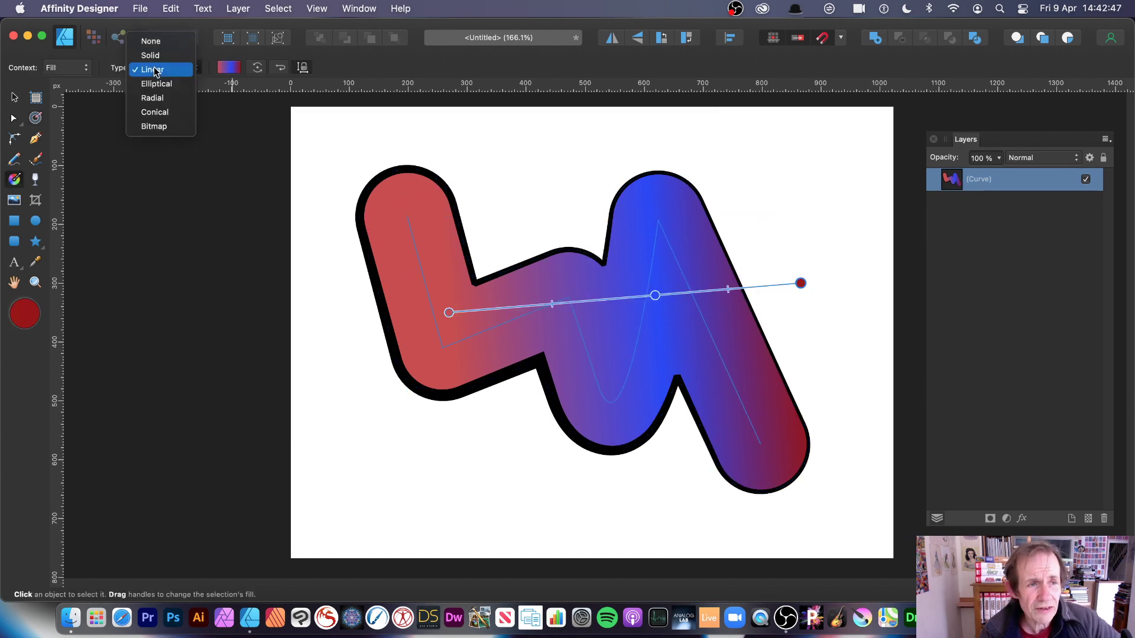
pyautogui.click(153, 127)
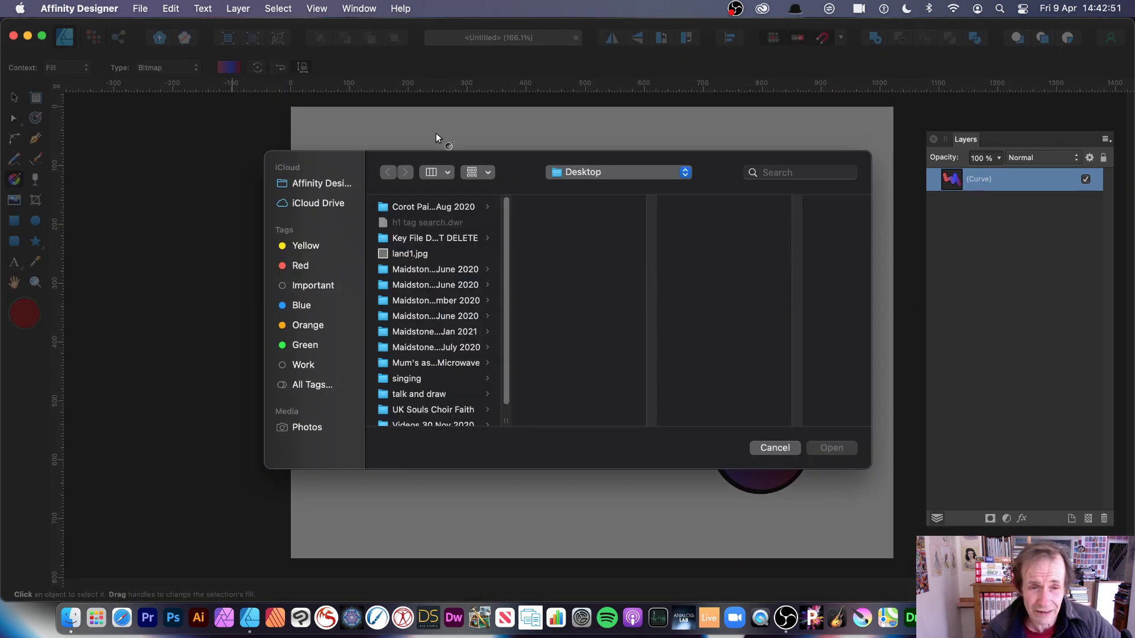
pyautogui.click(406, 255)
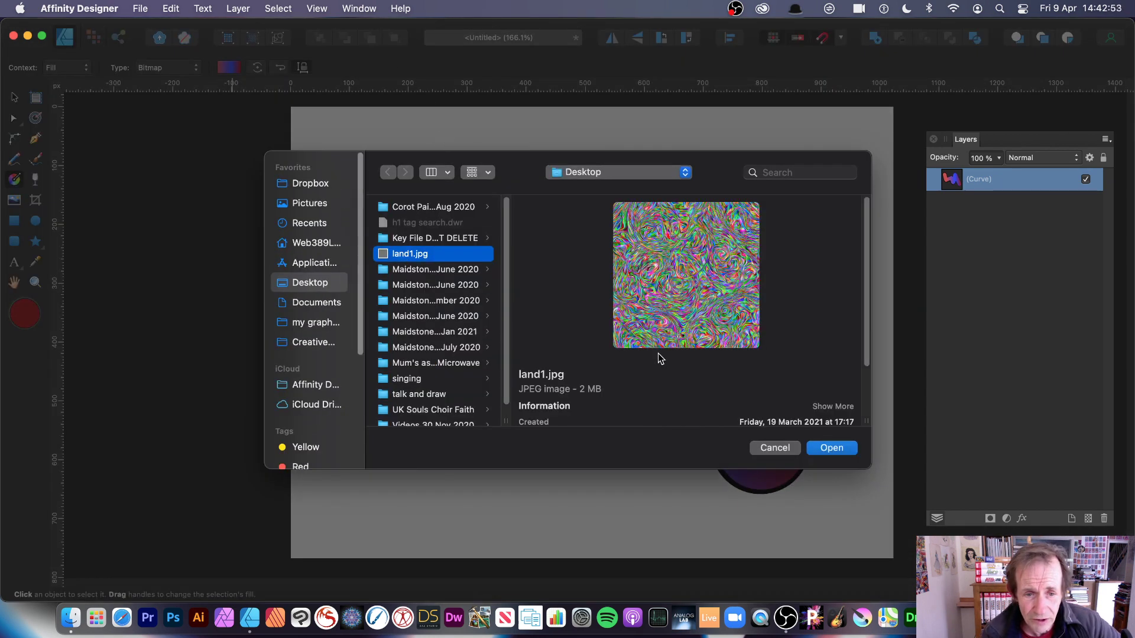
pyautogui.click(831, 448)
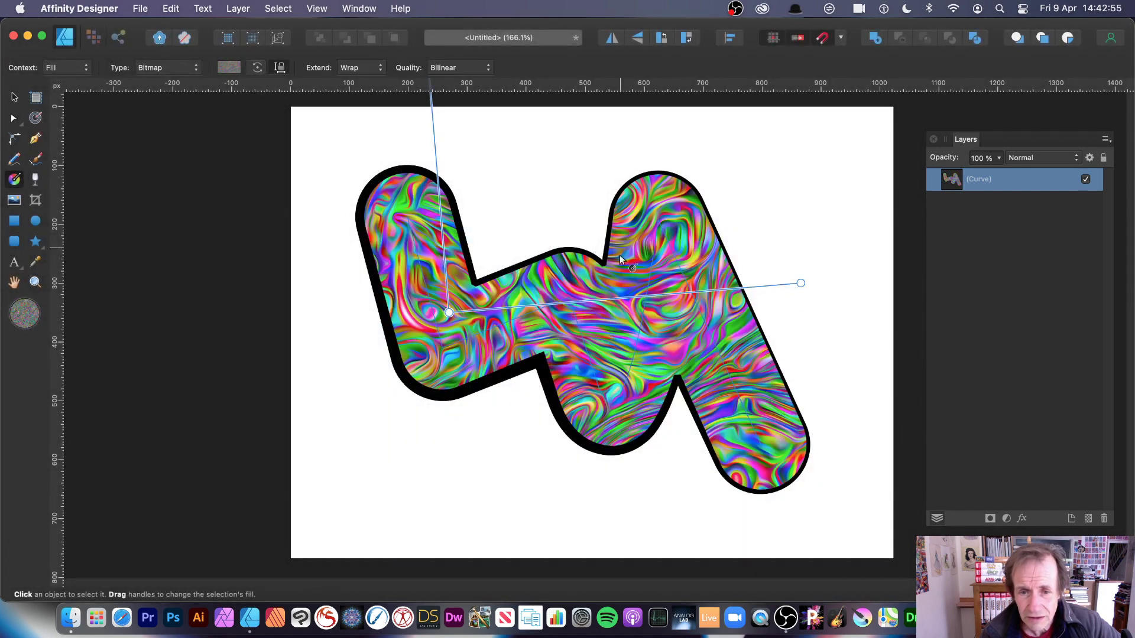
# Rotate and rescale the texture, and set its Extend to Mirror.
pyautogui.moveTo(804, 283); pyautogui.dragTo(778, 200)
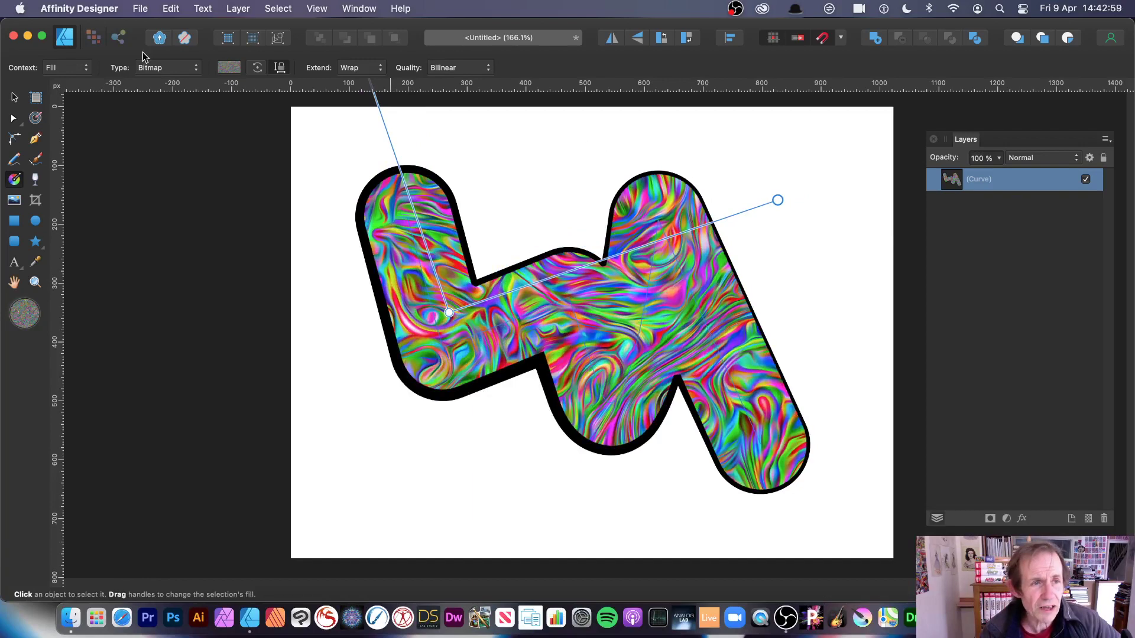
pyautogui.click(355, 68)
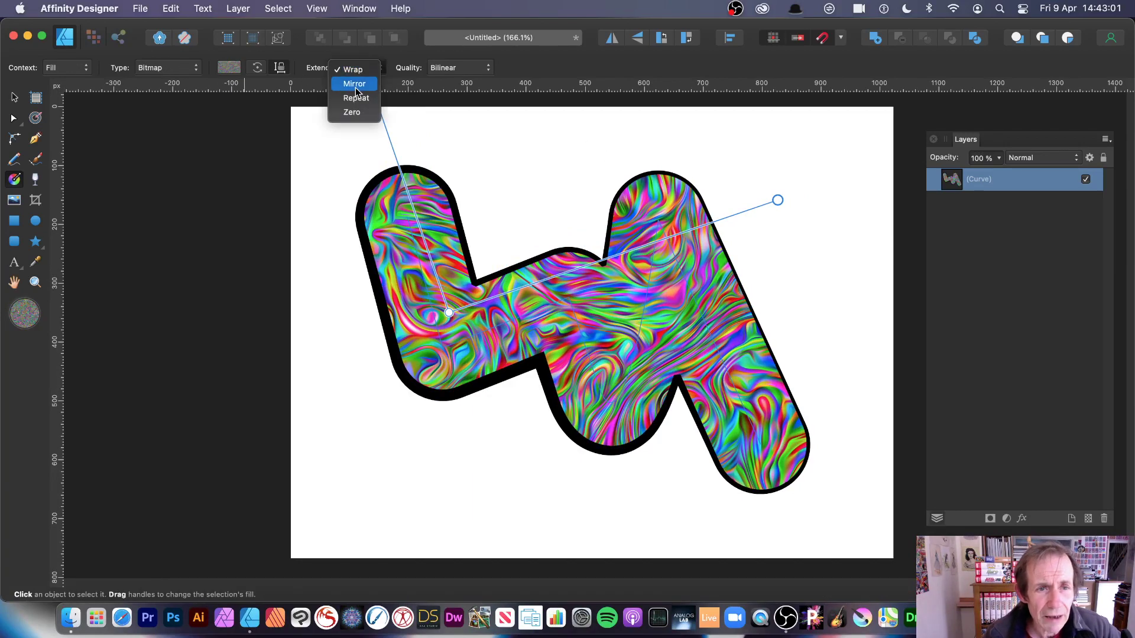
pyautogui.click(356, 83)
pyautogui.moveTo(778, 200); pyautogui.dragTo(639, 169)
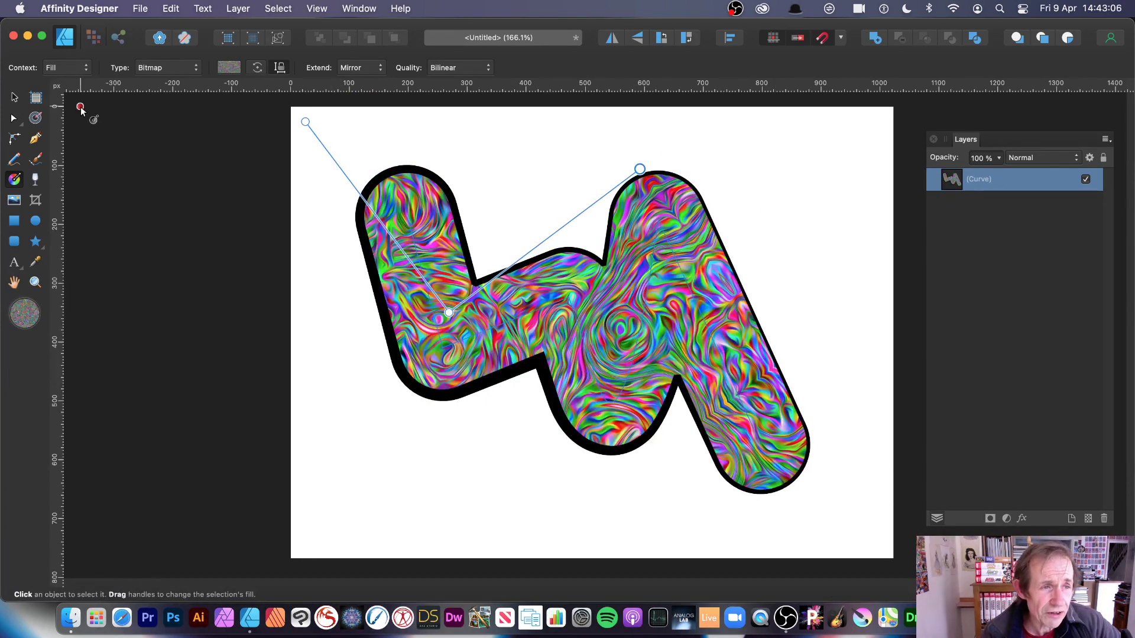
# Compare mitre and round contour corners, keep round, and set the radius to 74.4 px.
pyautogui.click(35, 117)
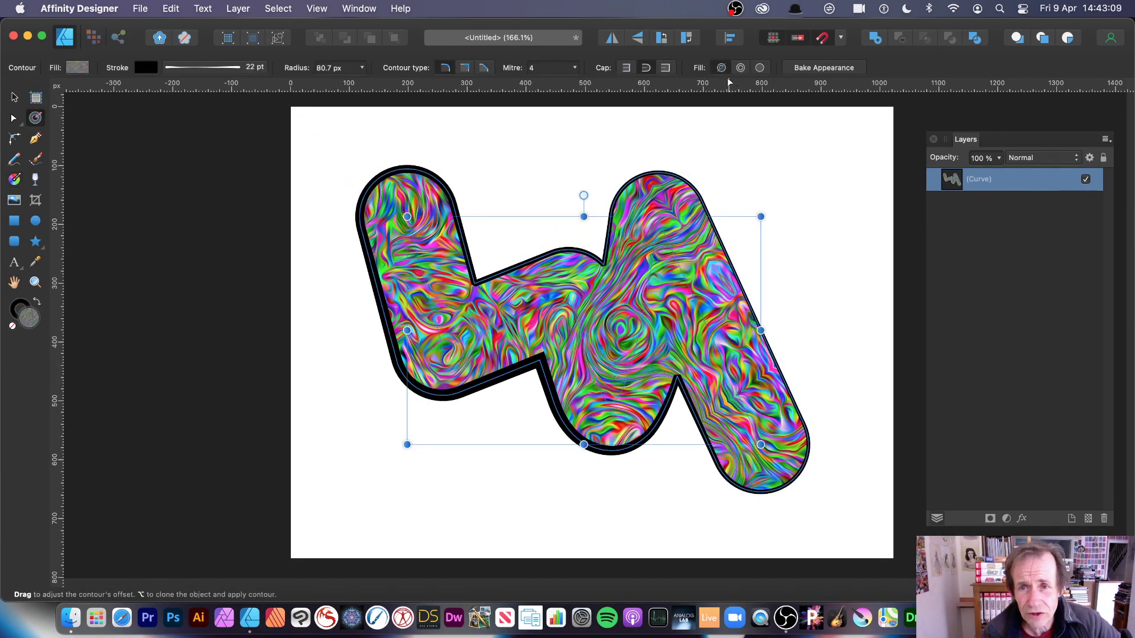
pyautogui.click(485, 68)
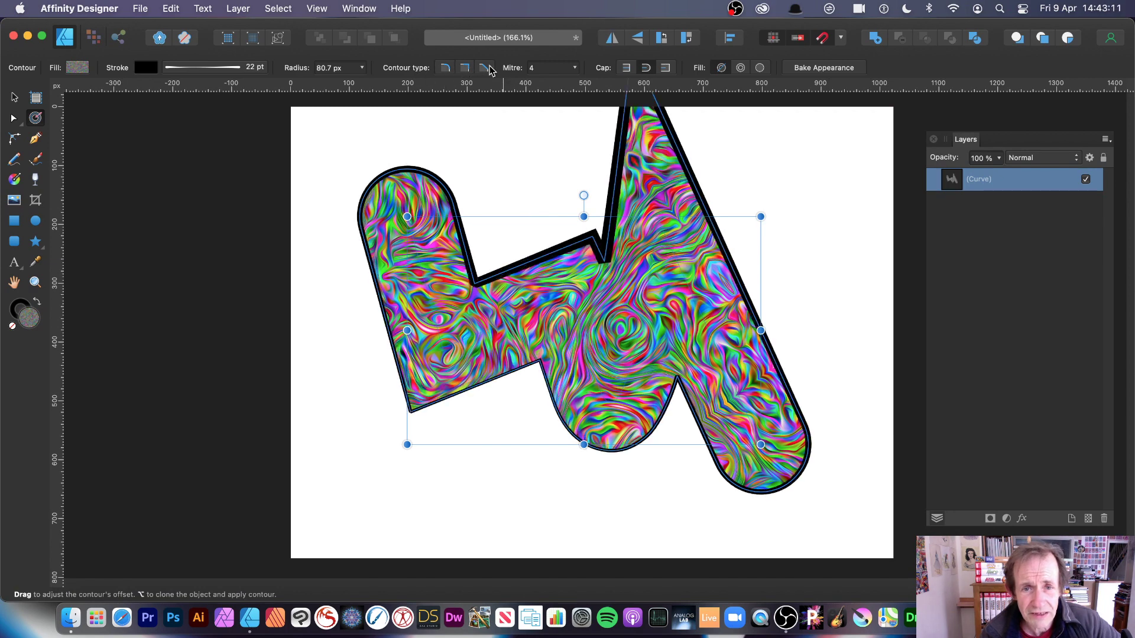
pyautogui.click(446, 67)
pyautogui.click(484, 68)
pyautogui.click(445, 67)
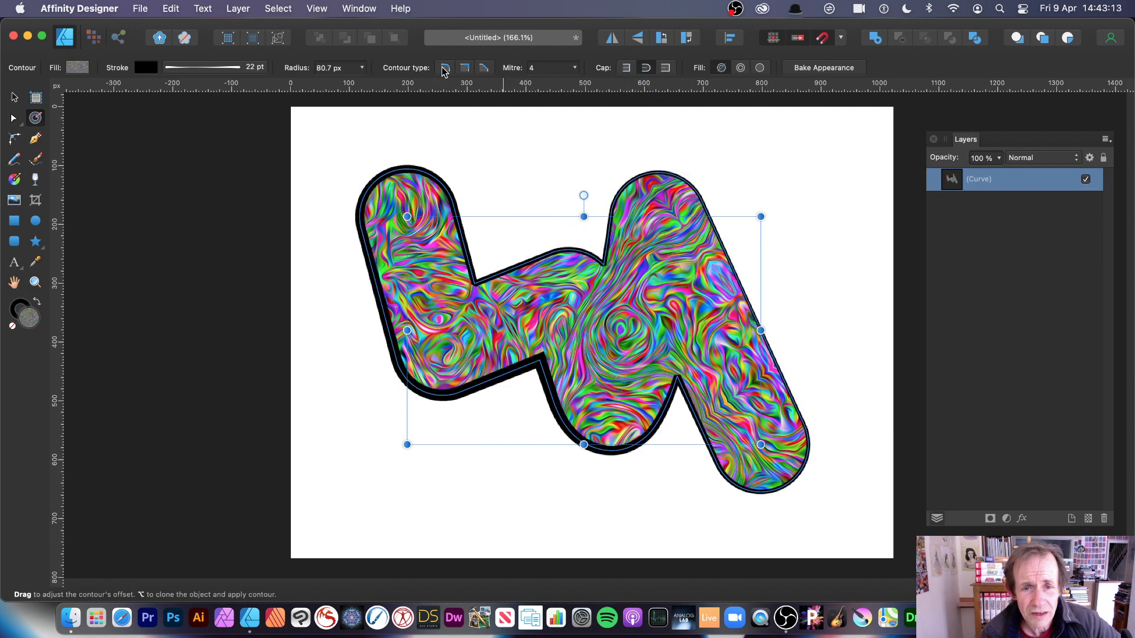
pyautogui.moveTo(426, 214); pyautogui.dragTo(443, 273)
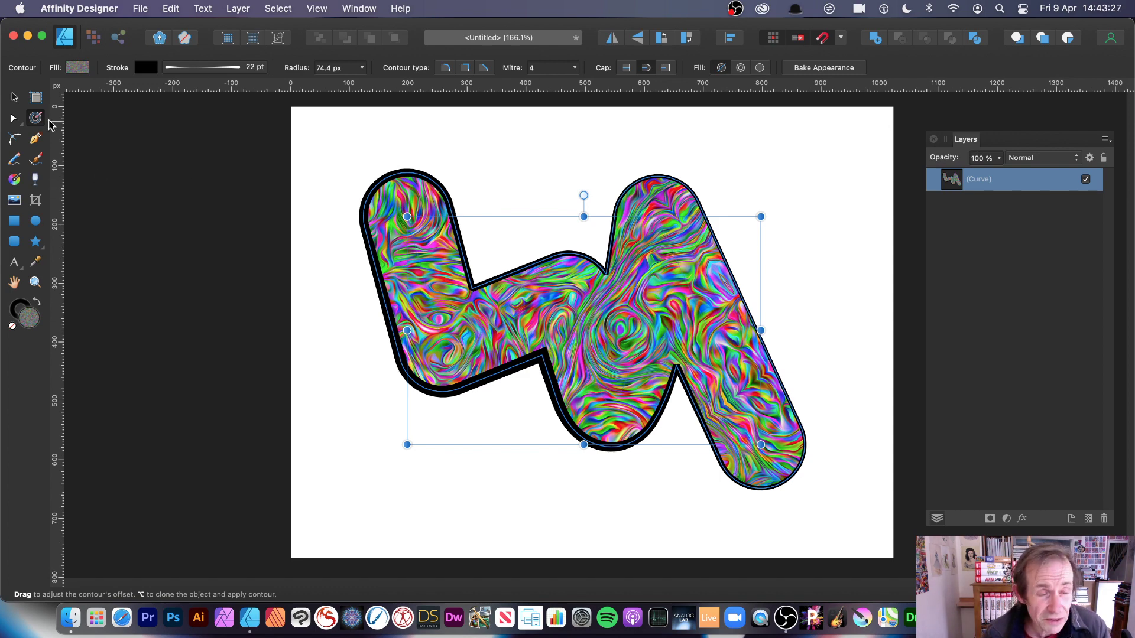
pyautogui.click(13, 118)
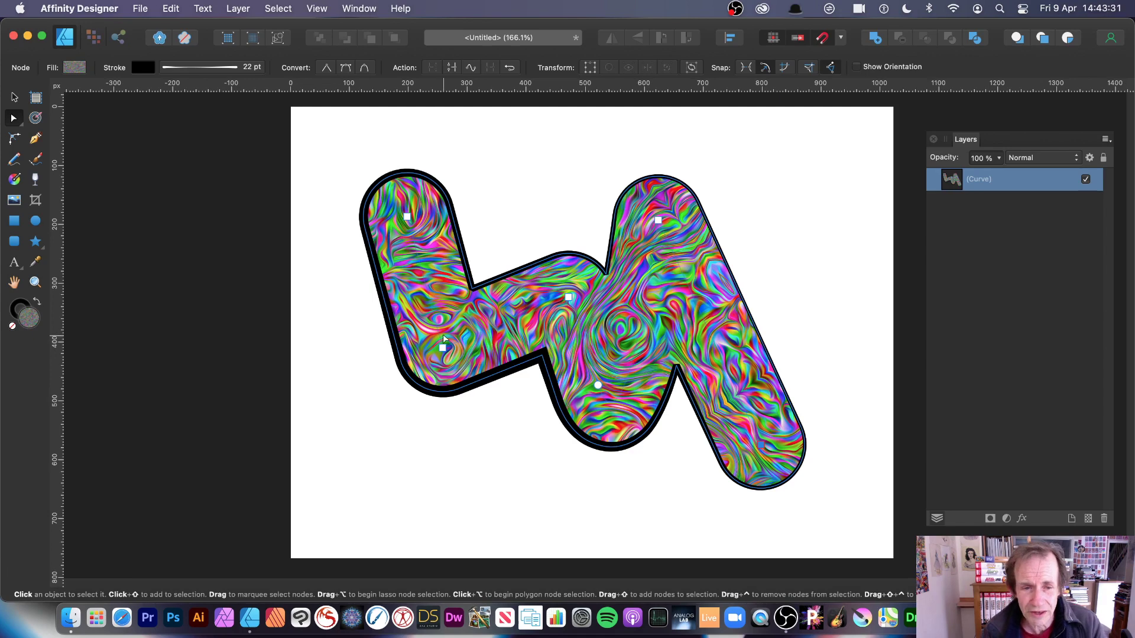
# Drag the zigzag's nodes into a tall M with its right leg at the page corner.
pyautogui.moveTo(442, 348); pyautogui.dragTo(378, 458)
pyautogui.moveTo(568, 298); pyautogui.dragTo(547, 160)
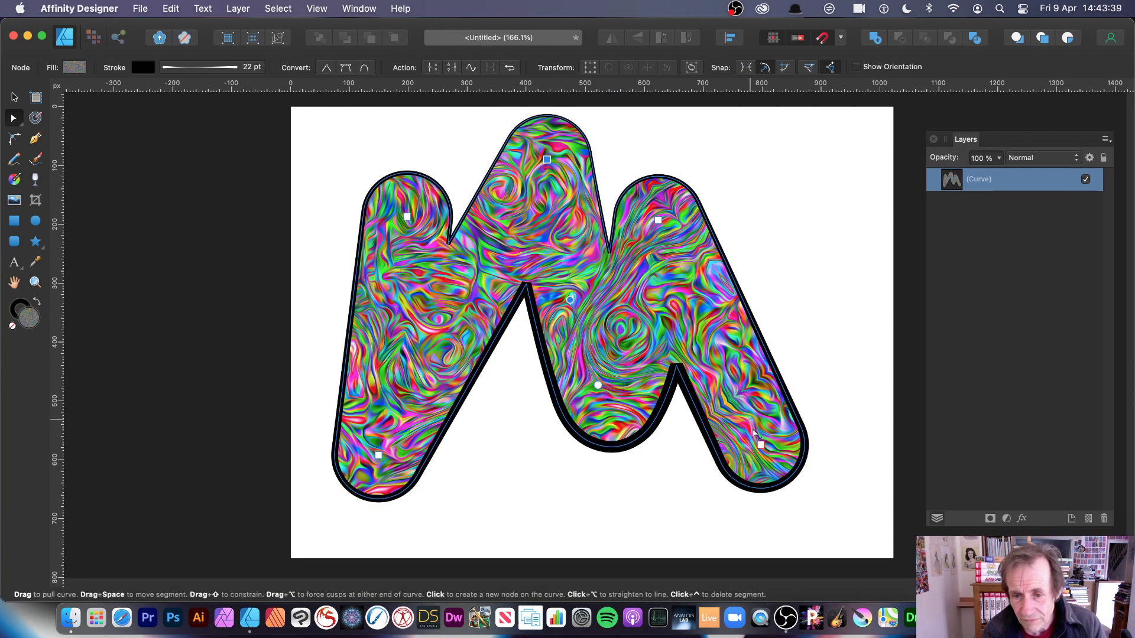
pyautogui.moveTo(760, 444); pyautogui.dragTo(883, 559)
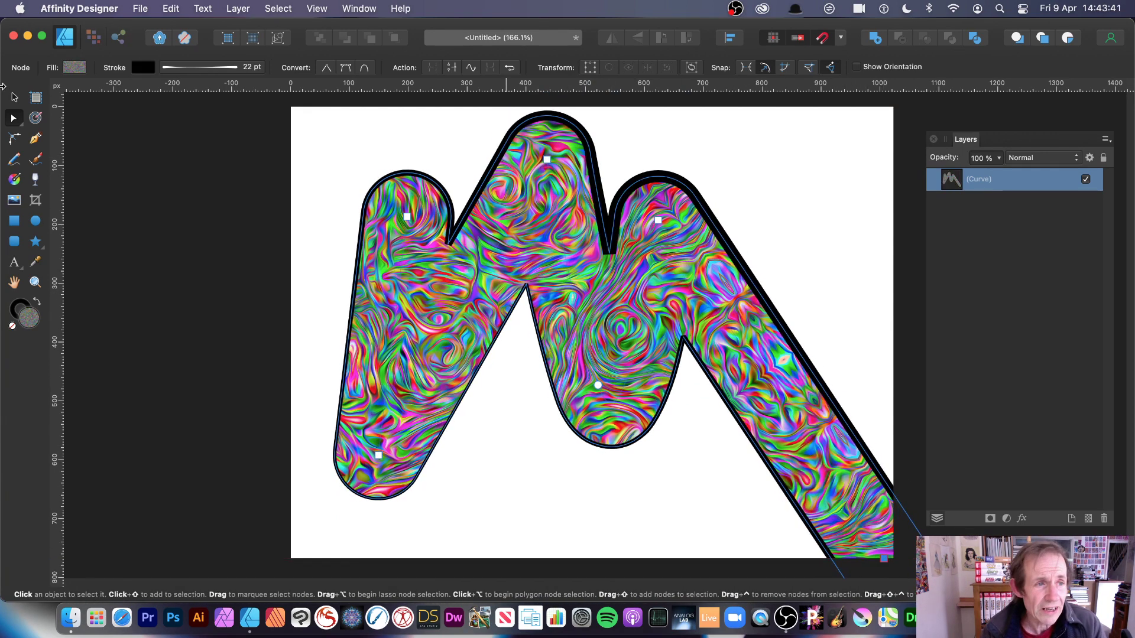
# Slim the contour to 51.3 px and enlarge the bitmap texture inside the M.
pyautogui.click(32, 118)
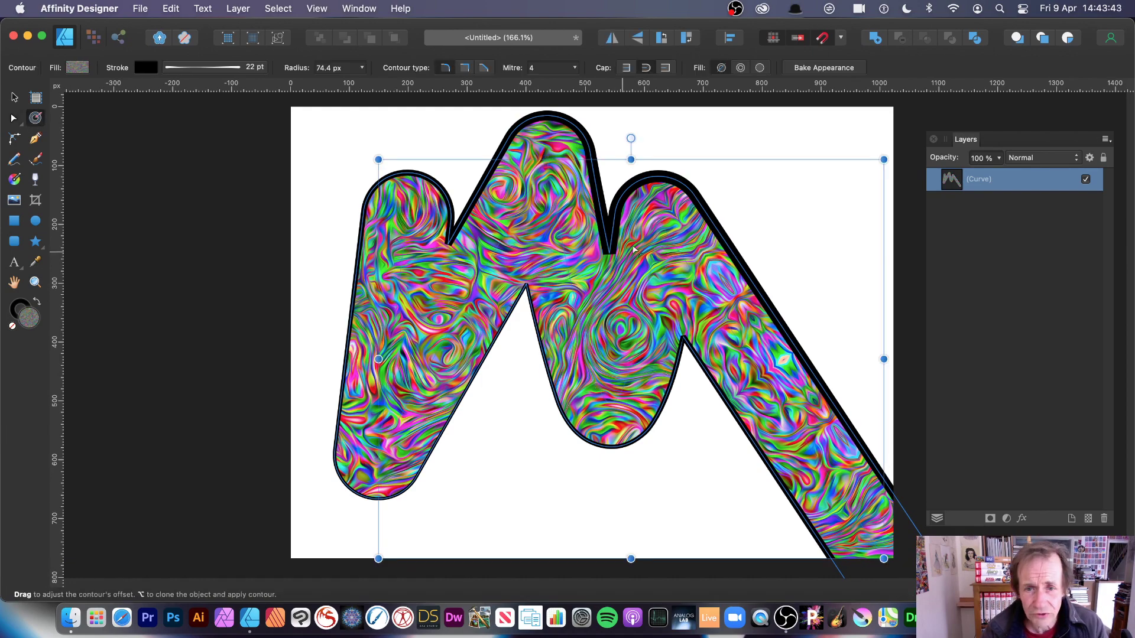
pyautogui.moveTo(756, 299)
pyautogui.mouseDown()
pyautogui.moveTo(725, 310)
pyautogui.moveTo(780, 278)
pyautogui.moveTo(740, 318)
pyautogui.moveTo(781, 266)
pyautogui.moveTo(744, 313)
pyautogui.mouseUp()
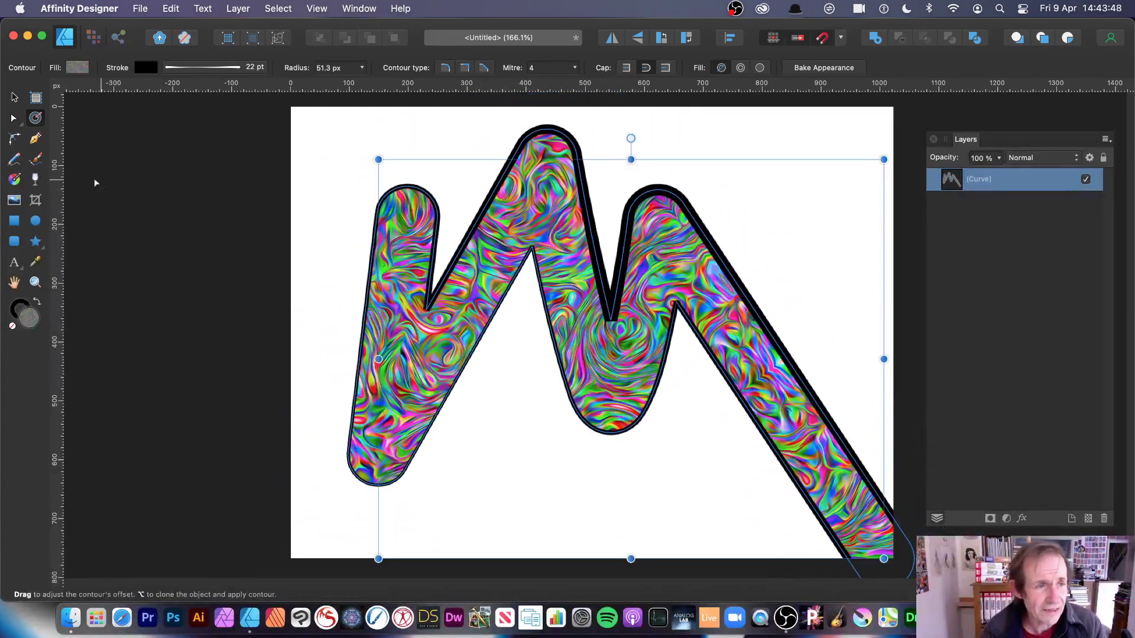
pyautogui.click(14, 179)
pyautogui.moveTo(639, 169); pyautogui.dragTo(801, 193)
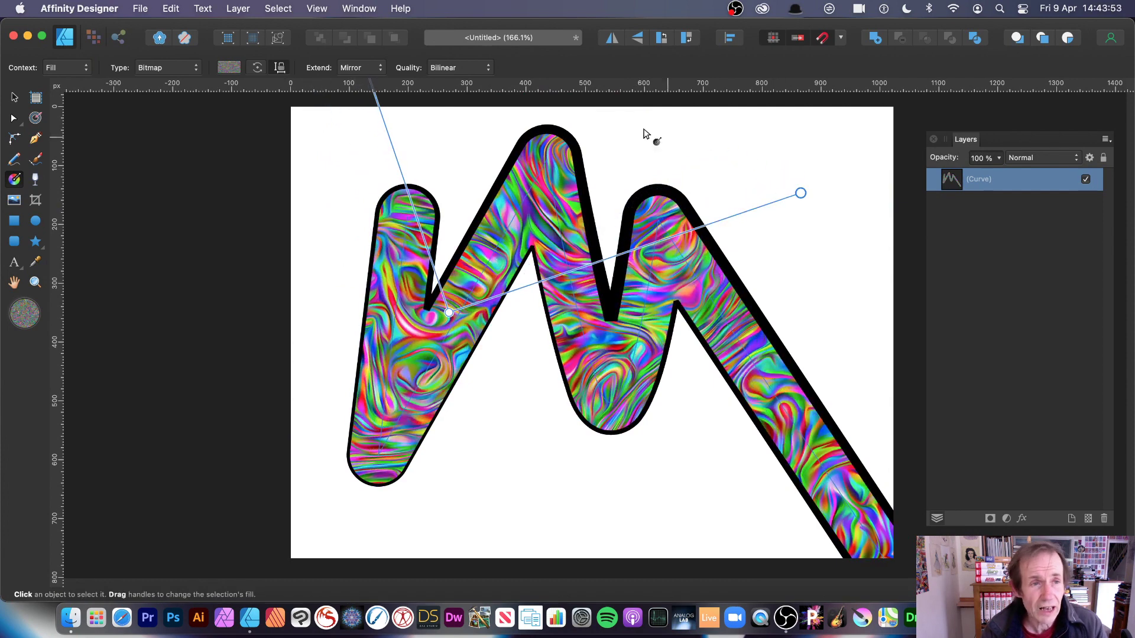
# Add an Invert adjustment from Layer > New Adjustment to the M shape.
pyautogui.click(239, 8)
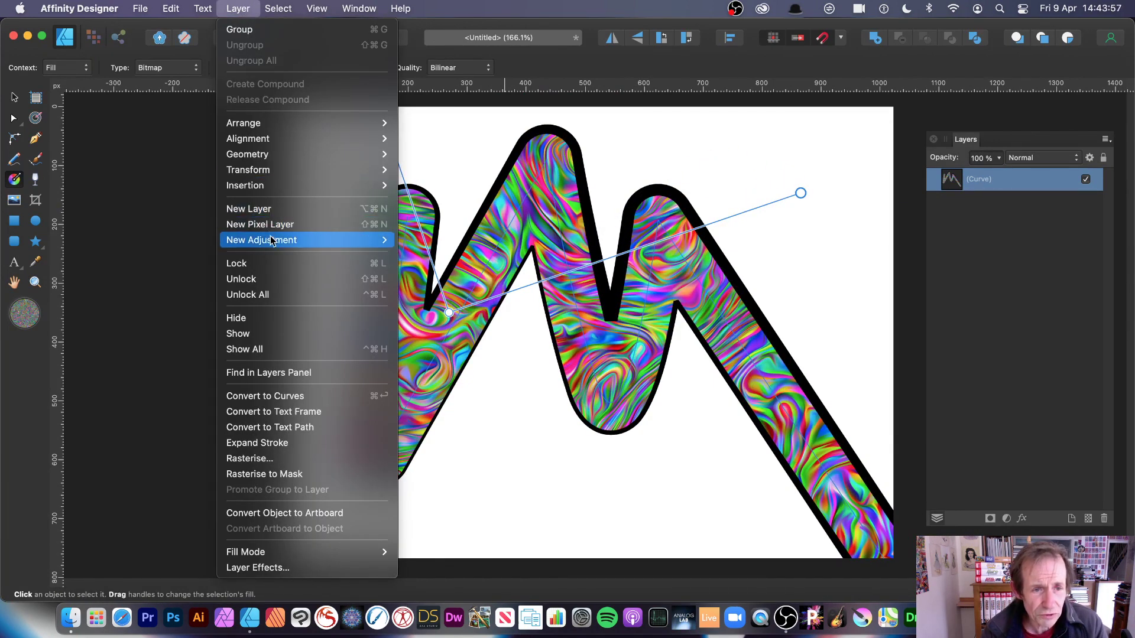
pyautogui.moveTo(272, 244)
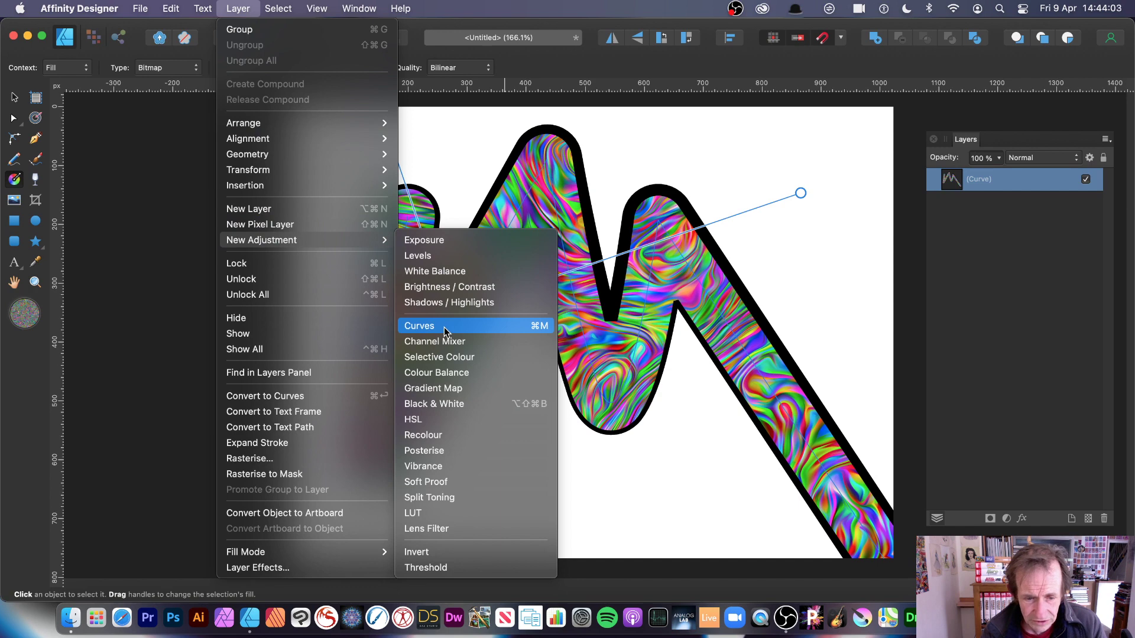
pyautogui.click(437, 553)
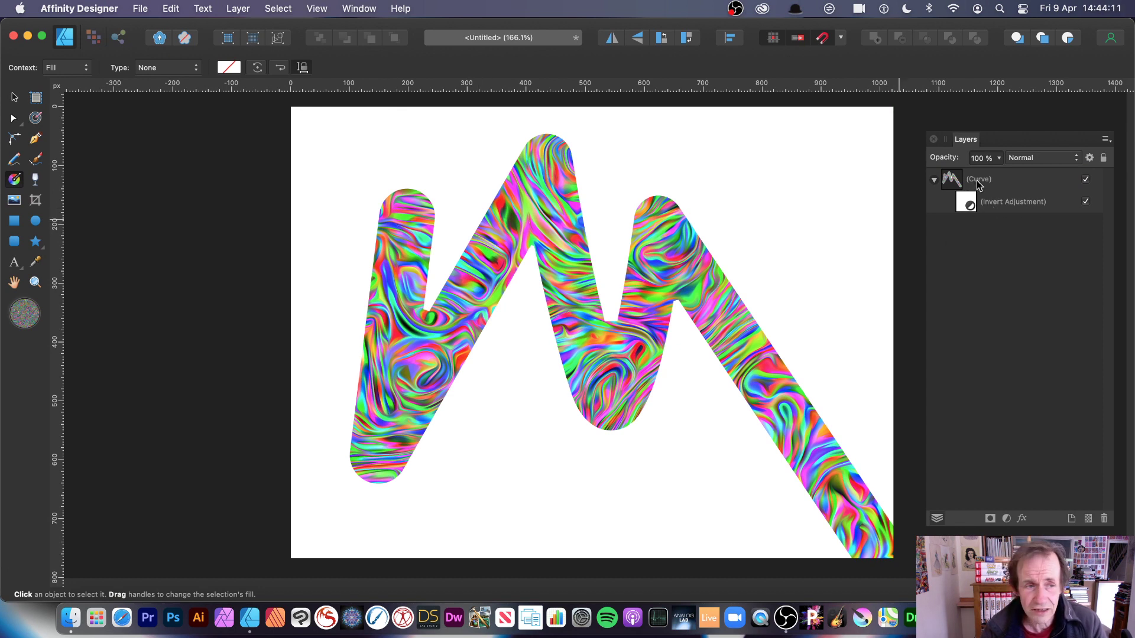
pyautogui.click(33, 119)
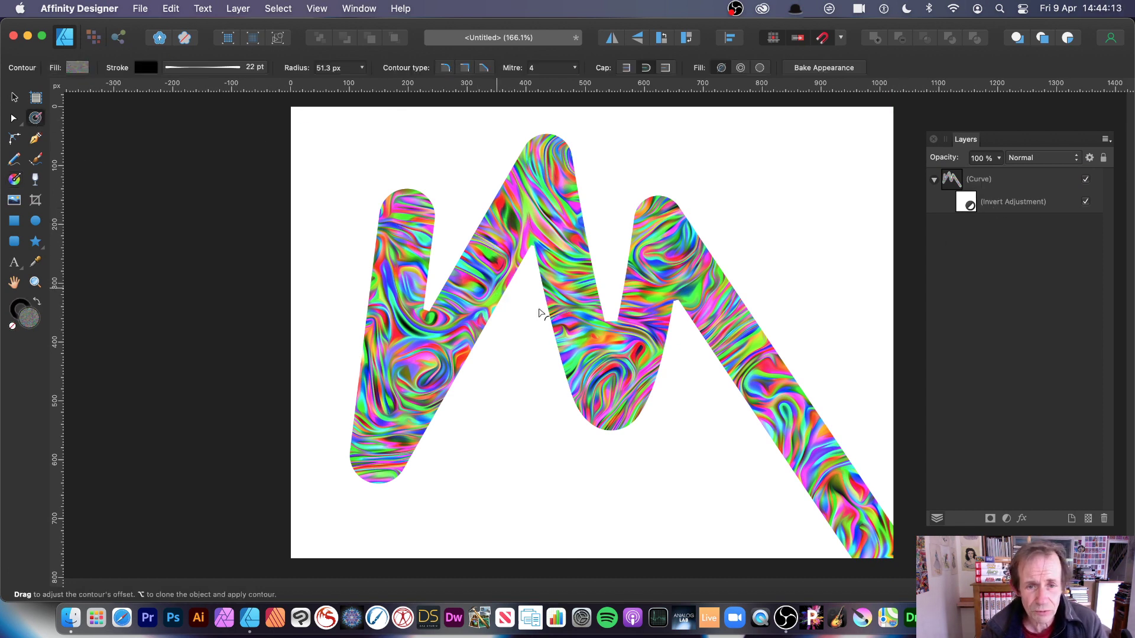
# Set the Curve's contour to 45.5 px, then shrink, move up-left and rotate the M clockwise.
pyautogui.click(985, 182)
pyautogui.moveTo(460, 237); pyautogui.dragTo(494, 248)
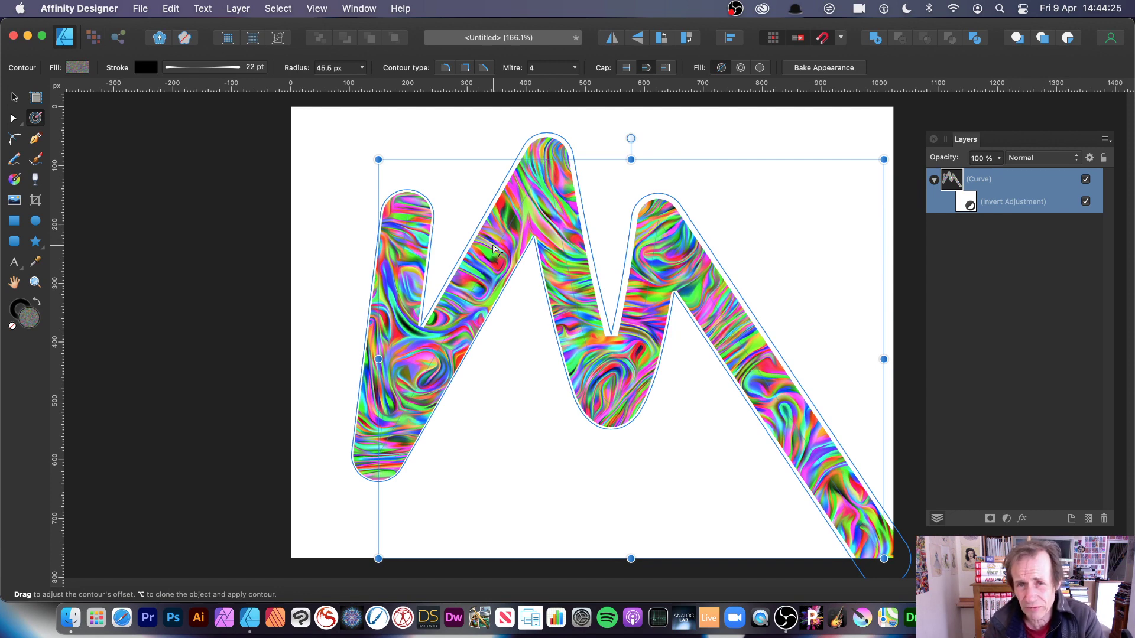
pyautogui.click(14, 97)
pyautogui.moveTo(387, 168); pyautogui.dragTo(579, 316)
pyautogui.moveTo(709, 414); pyautogui.dragTo(538, 297)
pyautogui.moveTo(715, 189); pyautogui.dragTo(765, 246)
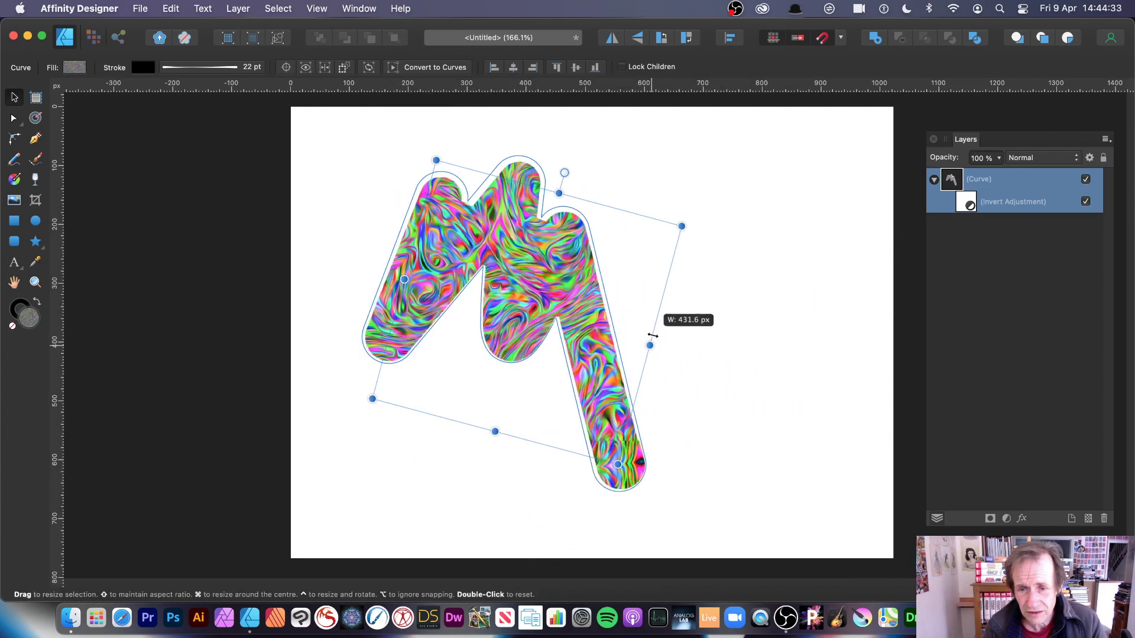